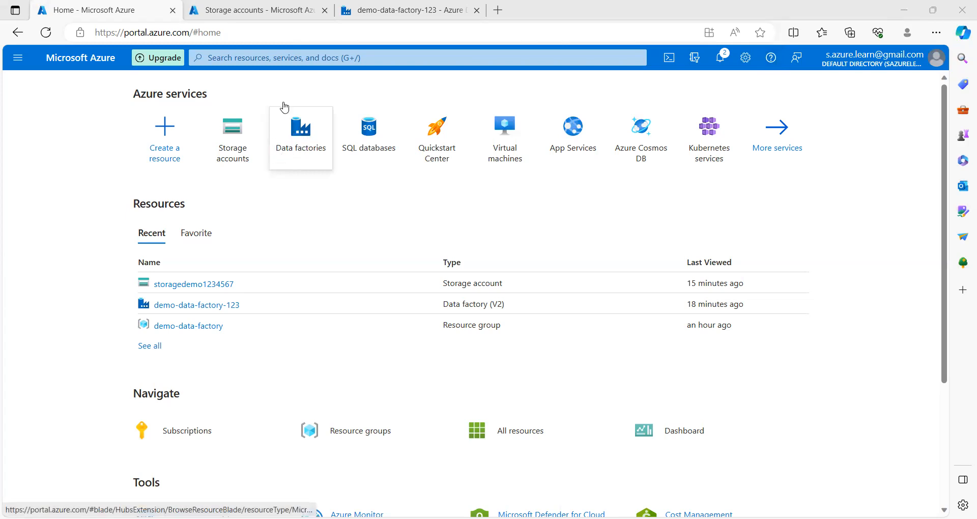
pyautogui.click(264, 59)
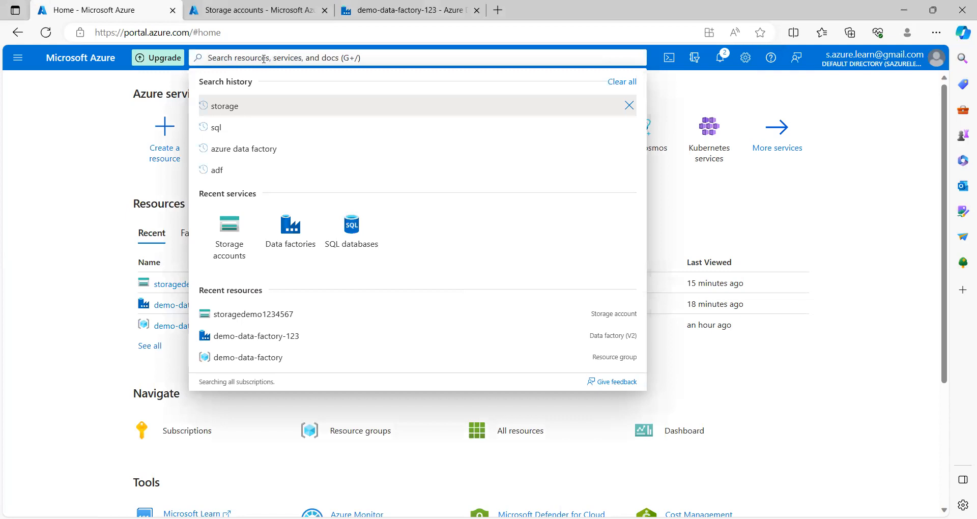
pyautogui.write('data')
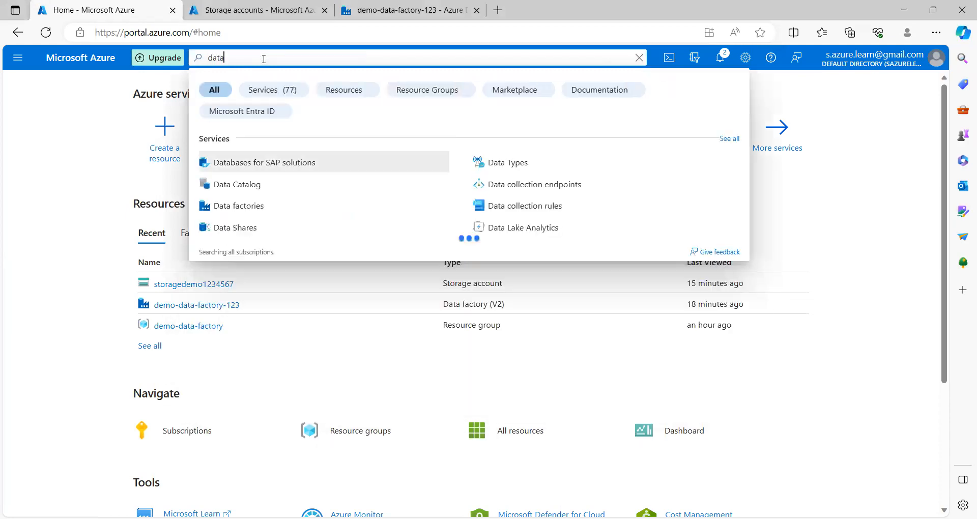
pyautogui.write(' fac')
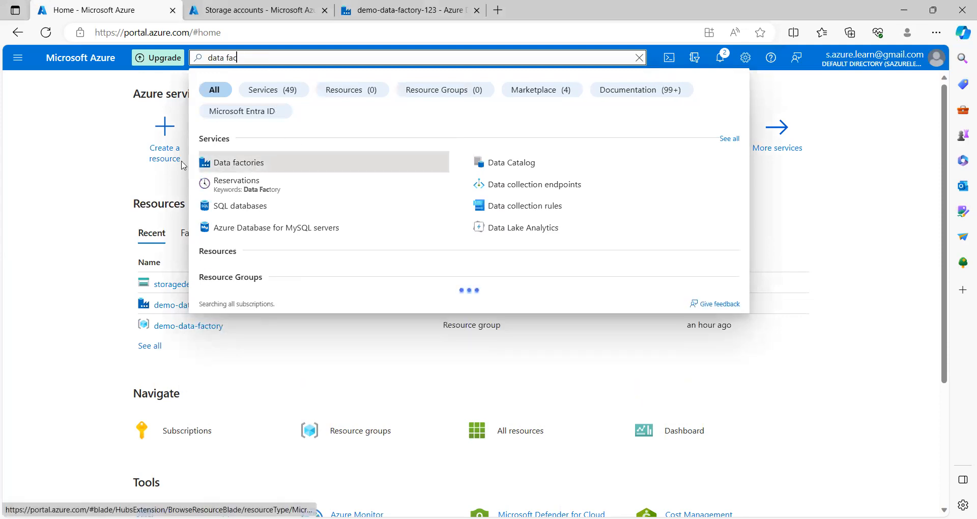
pyautogui.click(98, 159)
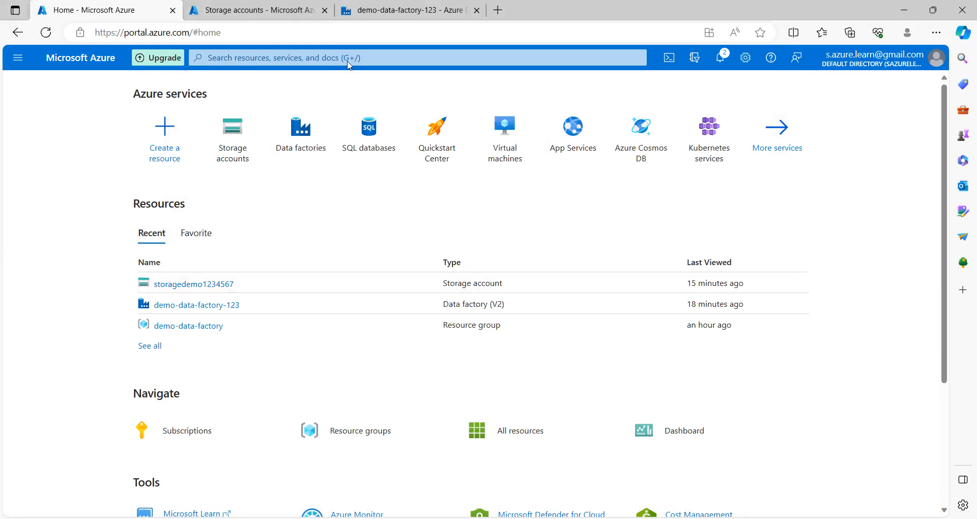
# Step: Switch to the open demo-data-factory-123 studio and create a new blank pipeline in its authoring area
pyautogui.click(363, 12)
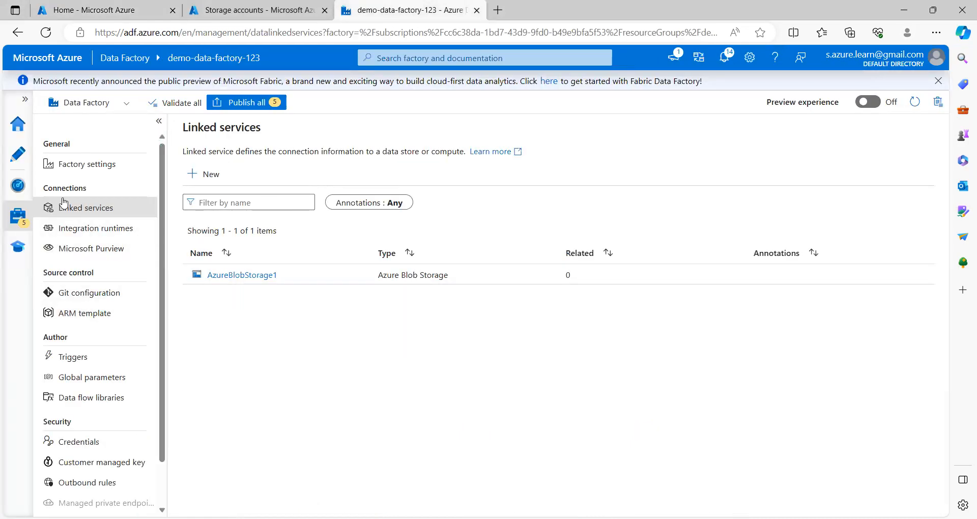
pyautogui.click(17, 126)
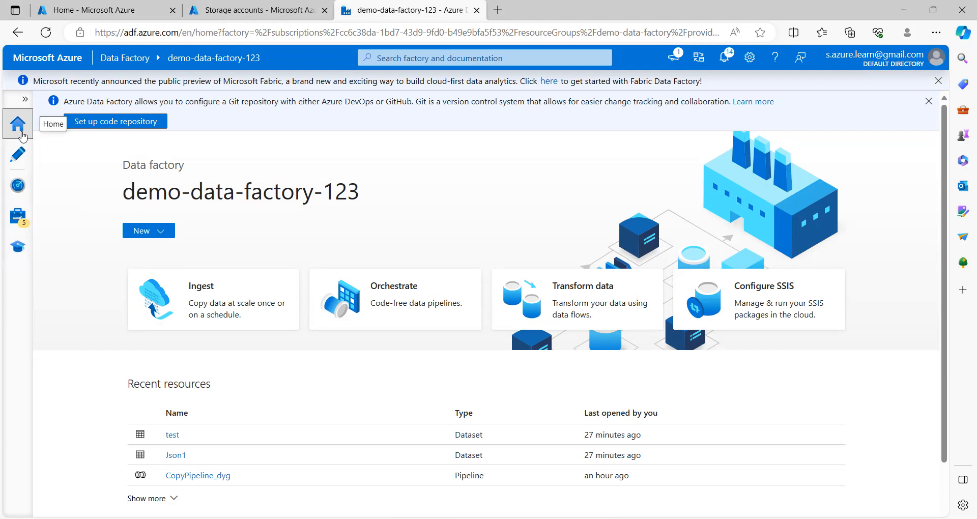
pyautogui.click(19, 161)
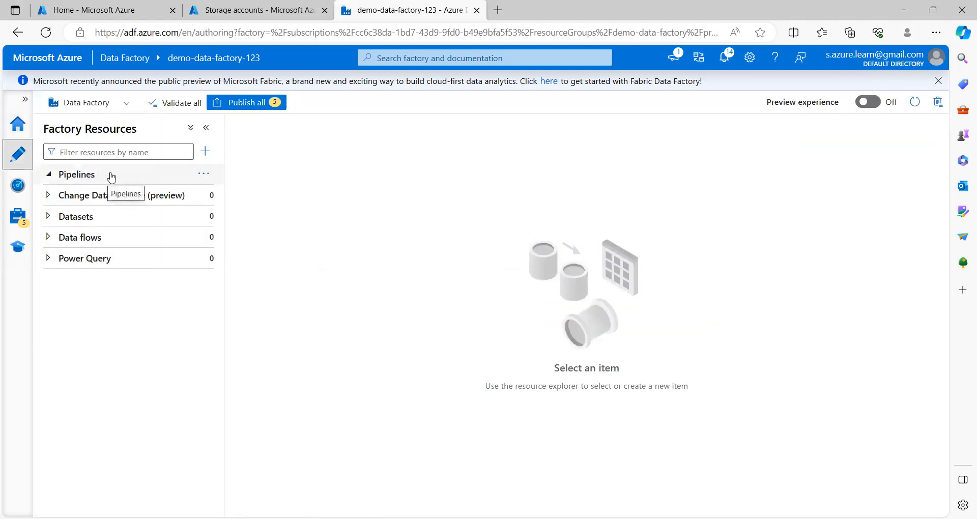
pyautogui.click(203, 175)
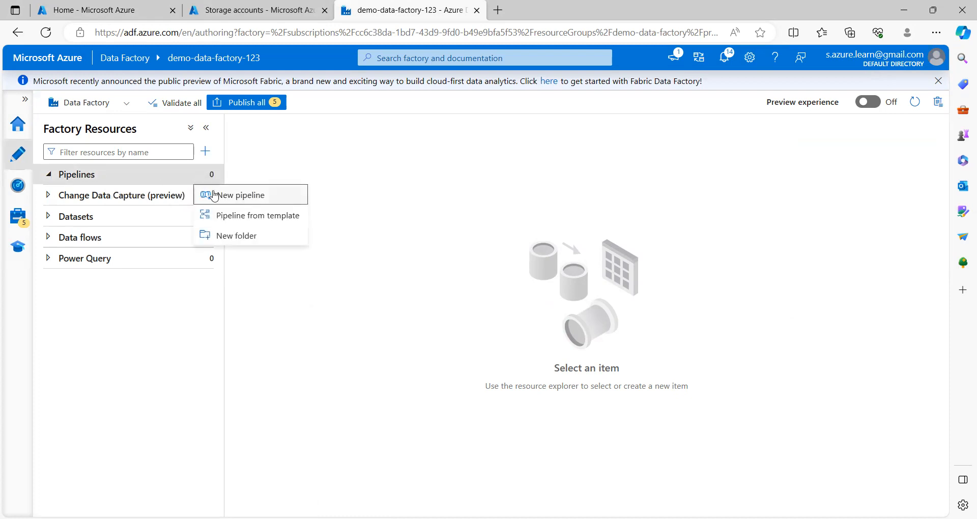
pyautogui.click(231, 197)
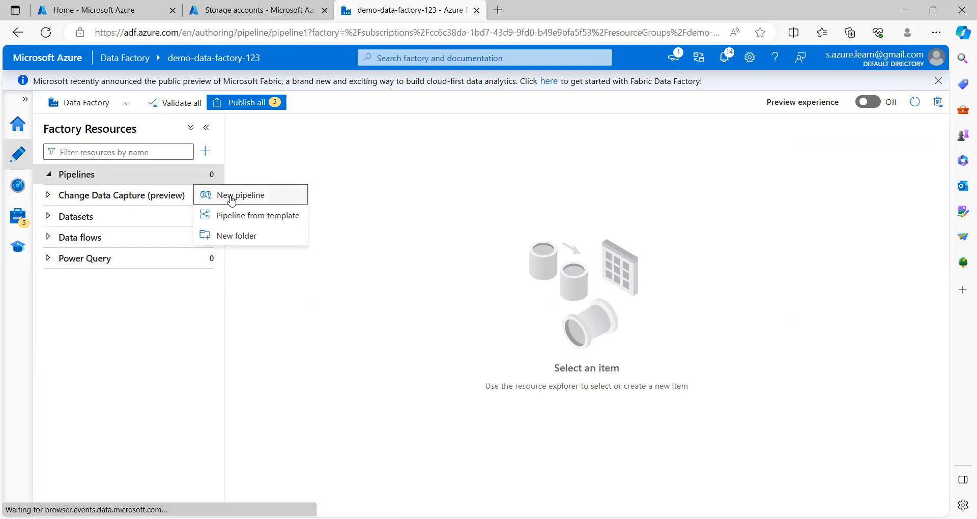
# Step: Rename the new pipeline to pl_copy_data_fromblob_toBlob and close its properties
pyautogui.moveTo(824, 238); pyautogui.dragTo(749, 243)
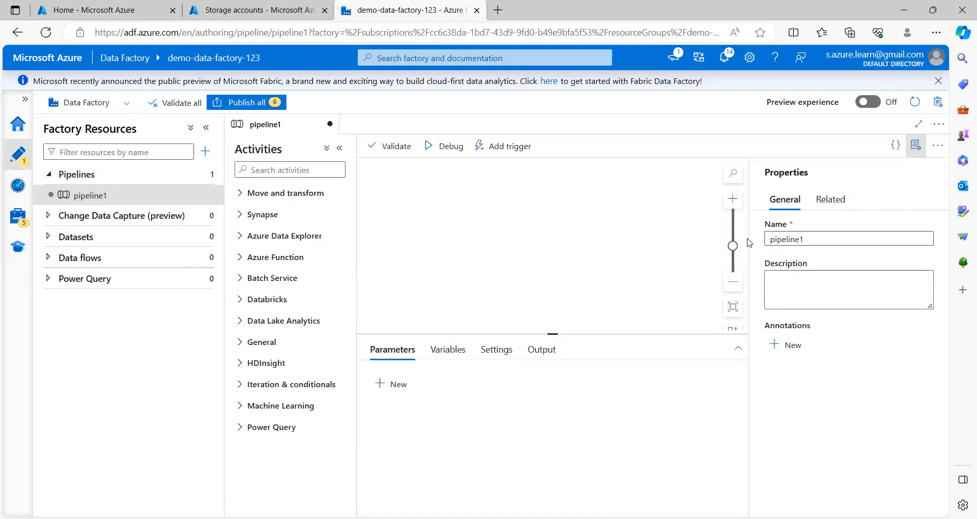
pyautogui.doubleClick(804, 237)
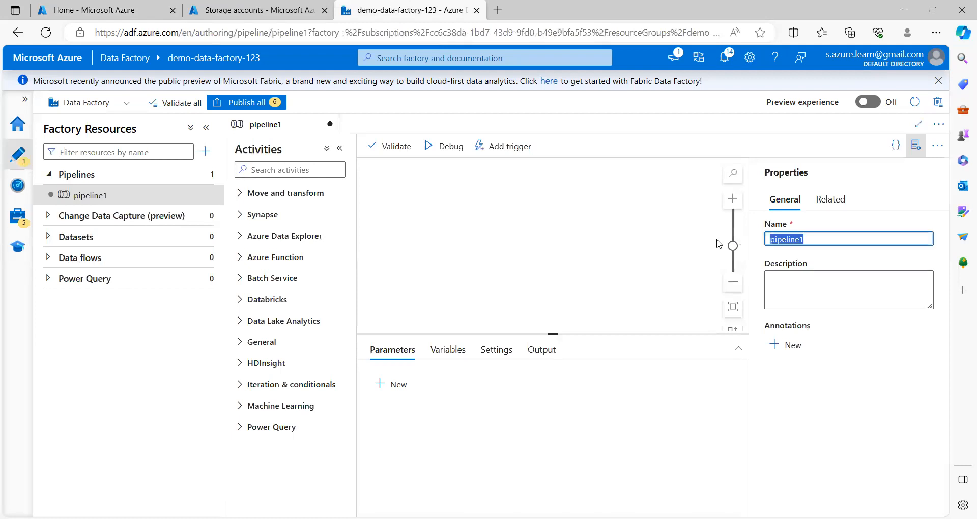
pyautogui.write('pl')
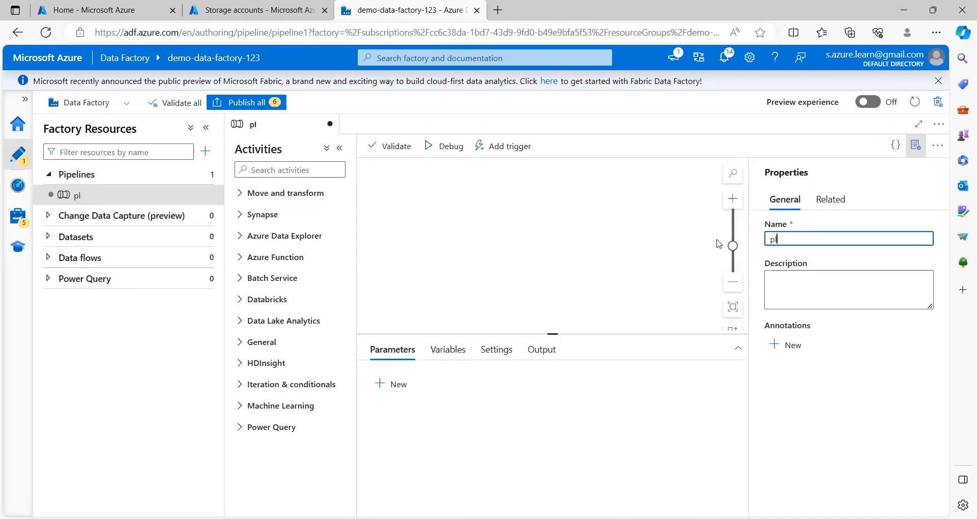
pyautogui.write('_copy_data_f')
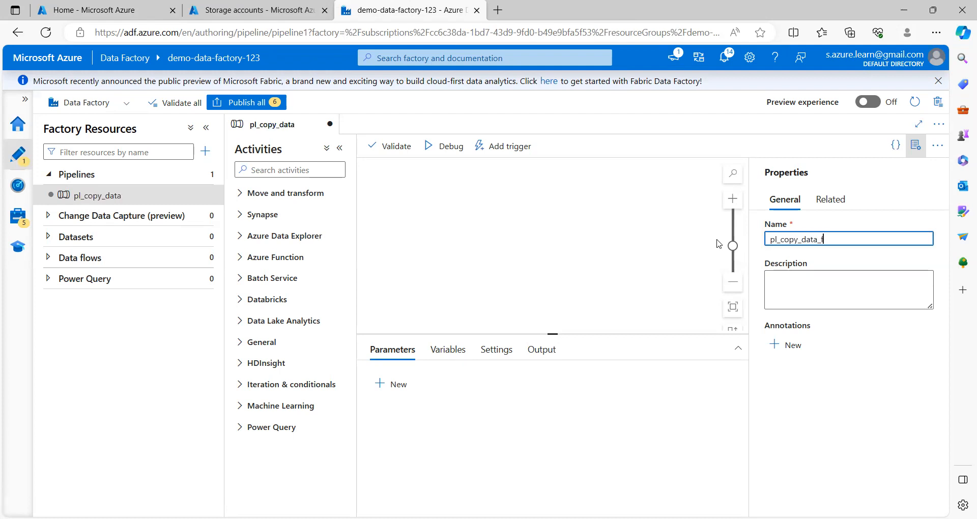
pyautogui.write('romblob_toBlob')
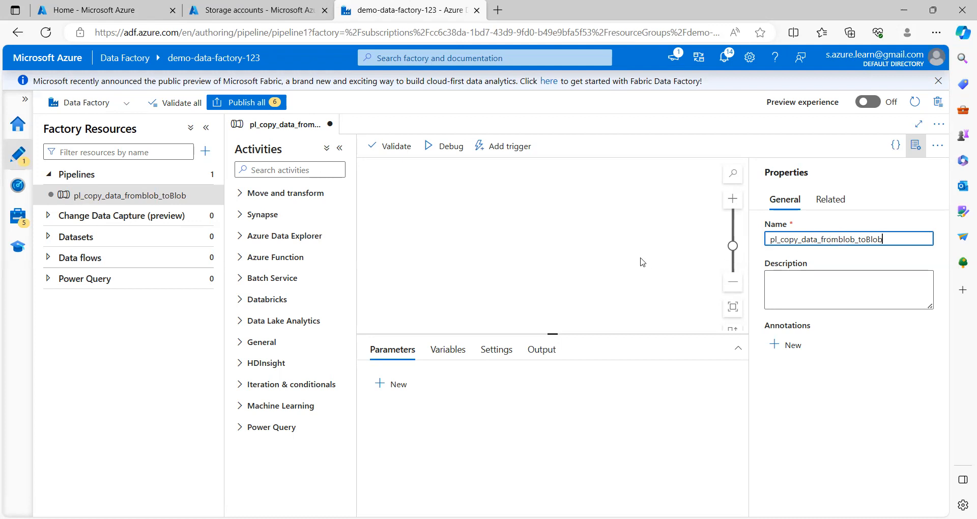
pyautogui.click(917, 149)
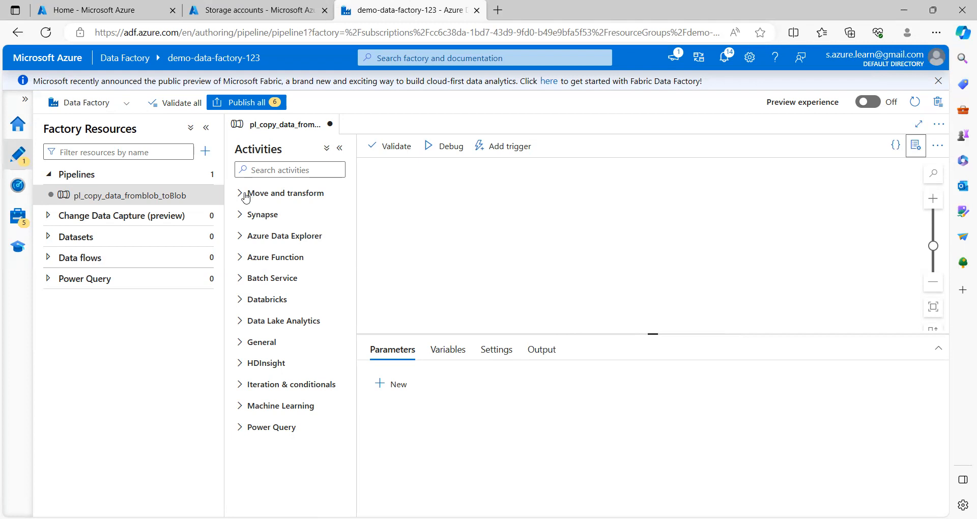
pyautogui.click(264, 170)
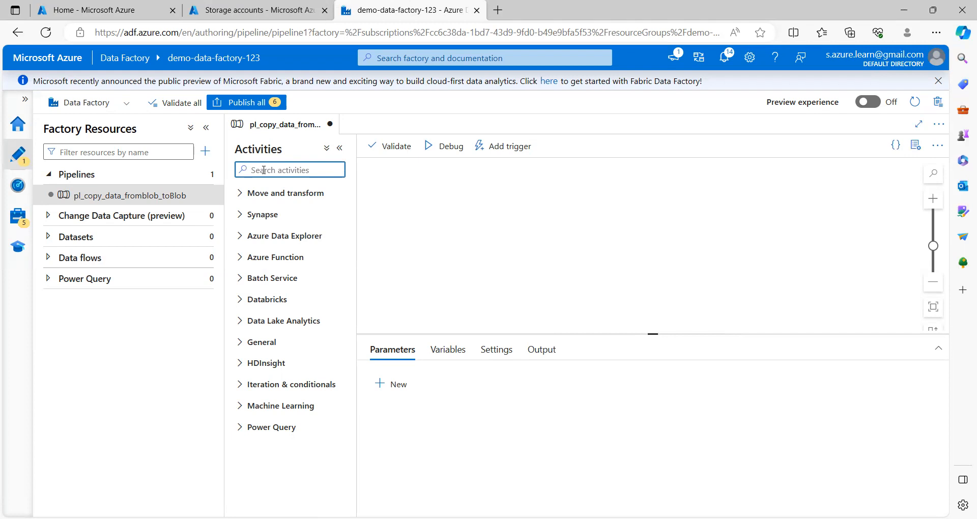
pyautogui.write('copy')
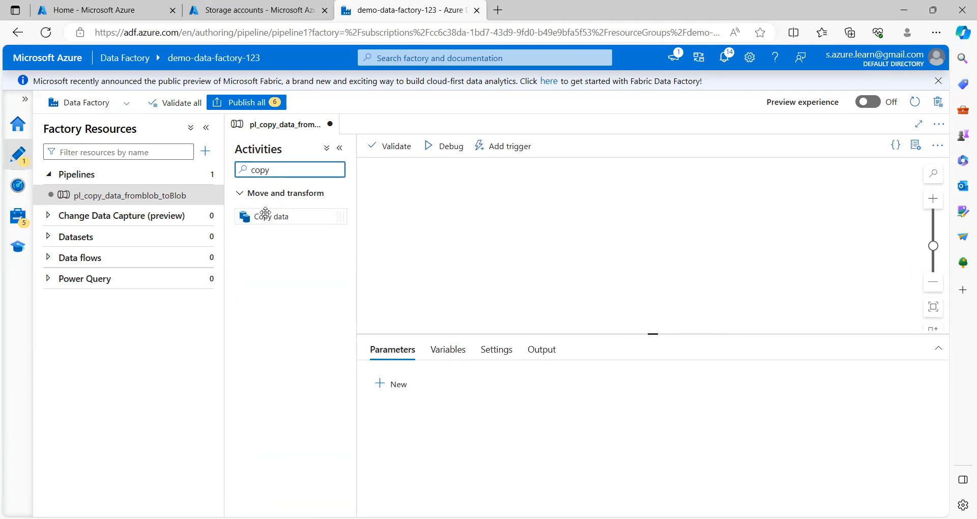
pyautogui.doubleClick(281, 170)
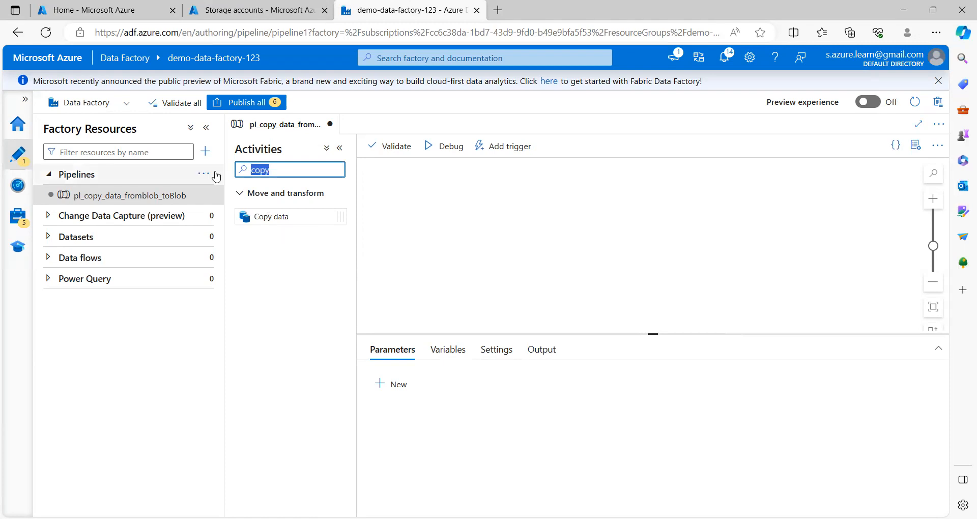
pyautogui.press('BackSpace')
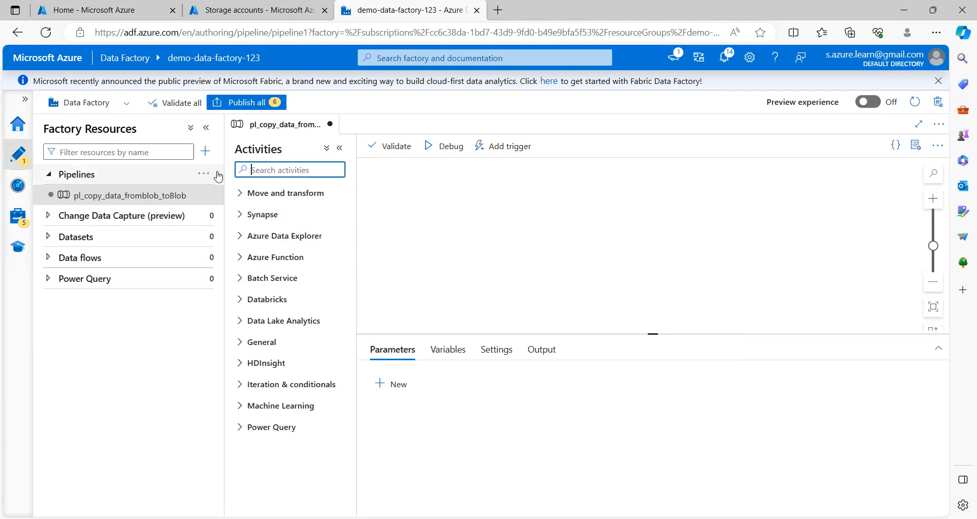
# Step: Add a Copy data activity from the Move and transform category to the pipeline canvas
pyautogui.click(240, 195)
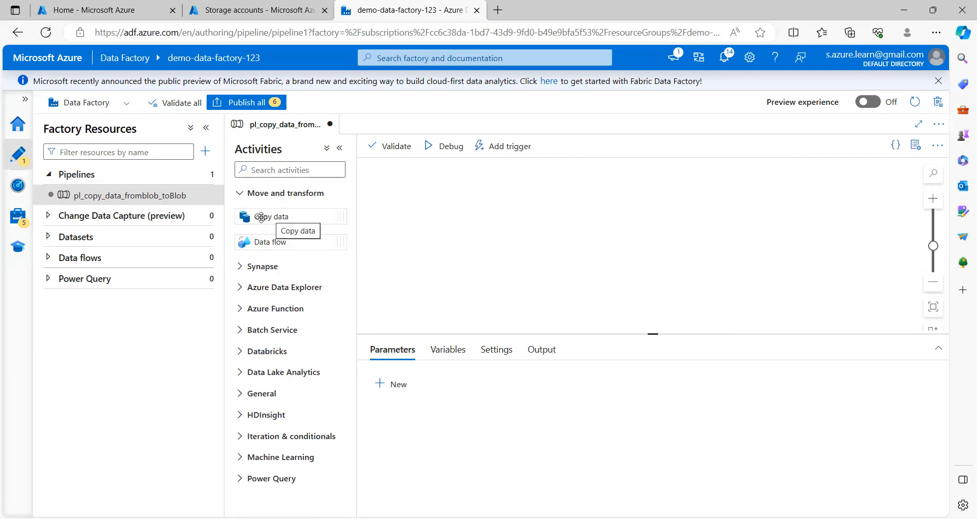
pyautogui.moveTo(260, 217); pyautogui.dragTo(527, 211)
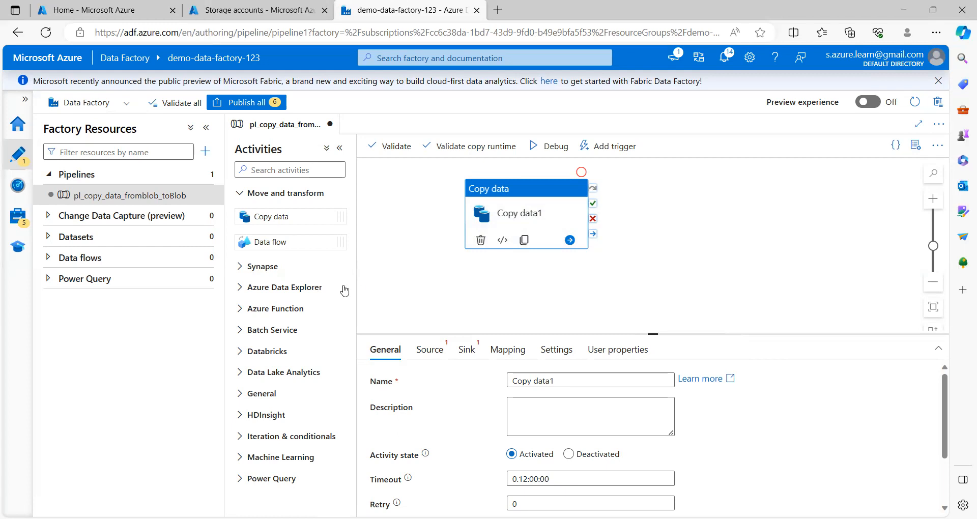
# Step: Start a new linked service in the factory's management area, using Azure Blob Storage as the data store
pyautogui.click(17, 223)
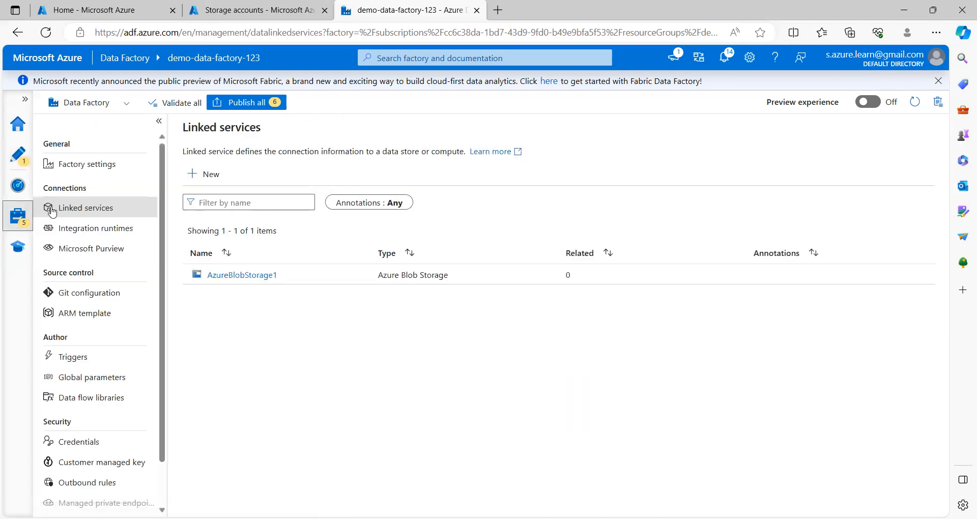
pyautogui.click(73, 213)
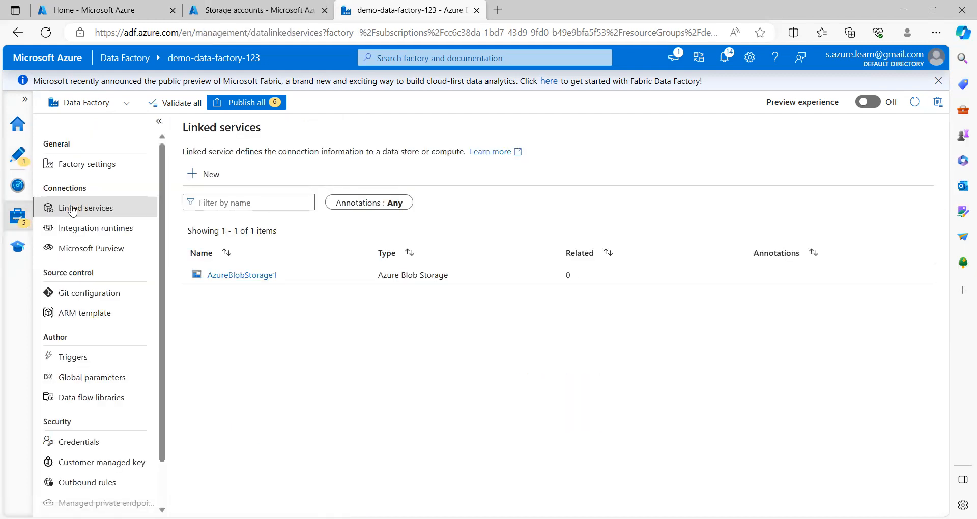
pyautogui.click(210, 178)
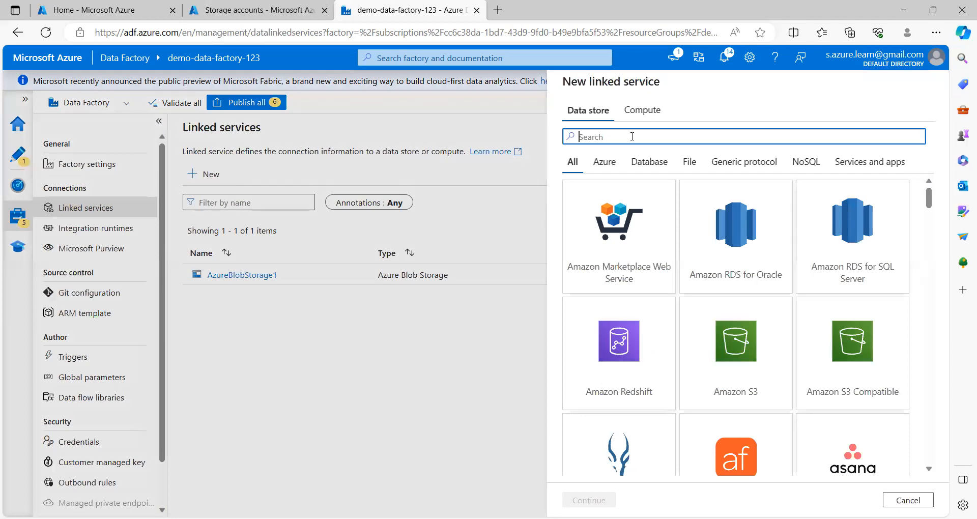
pyautogui.write('blob')
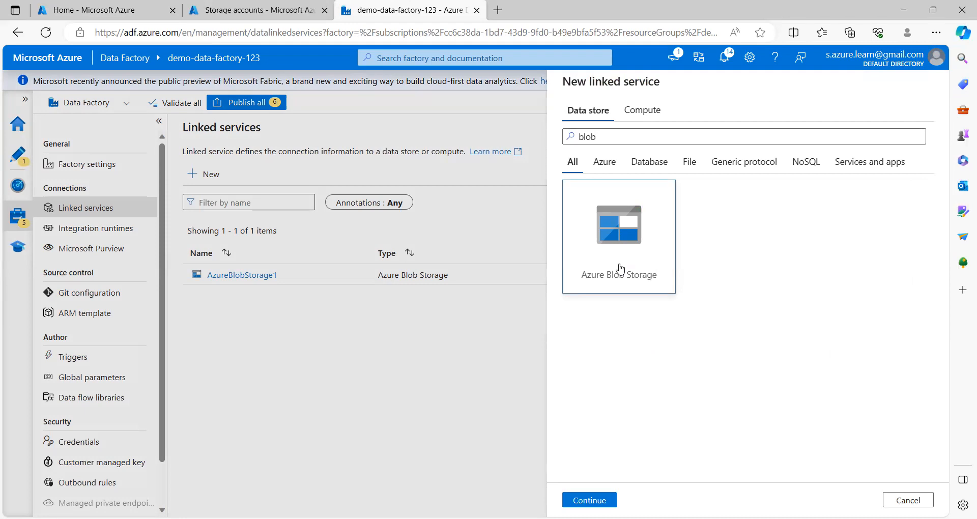
pyautogui.click(590, 500)
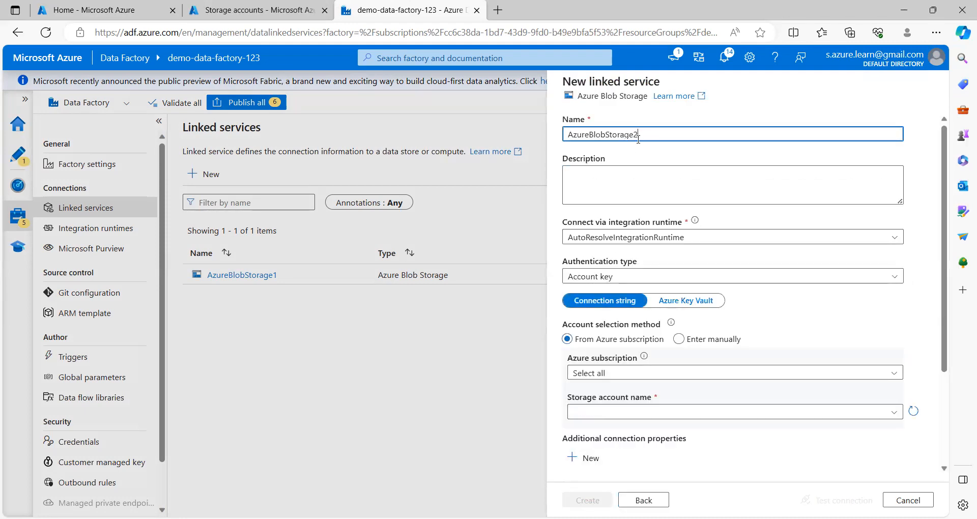
# Step: Add the ending "Demo" to the suggested name of the new Azure Blob Storage linked service
pyautogui.write('dem')
pyautogui.press('BackSpace')
pyautogui.press('BackSpace')
pyautogui.write('Demo')
# Step: Connect the linked service to the Free Trial subscription and the storagedemo1234567 storage account, checking the account in the portal's storage accounts list
pyautogui.scroll(-1, 700, 259)
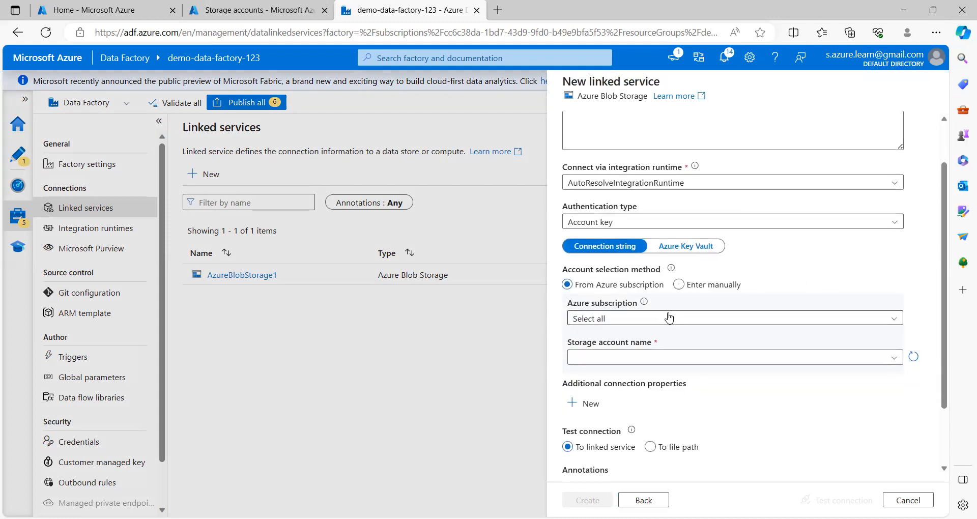
pyautogui.click(669, 319)
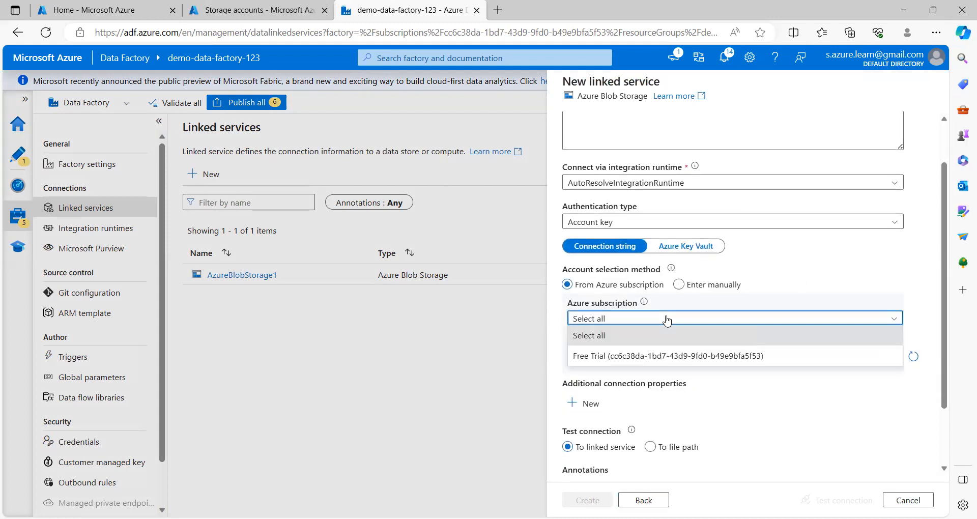
pyautogui.click(620, 356)
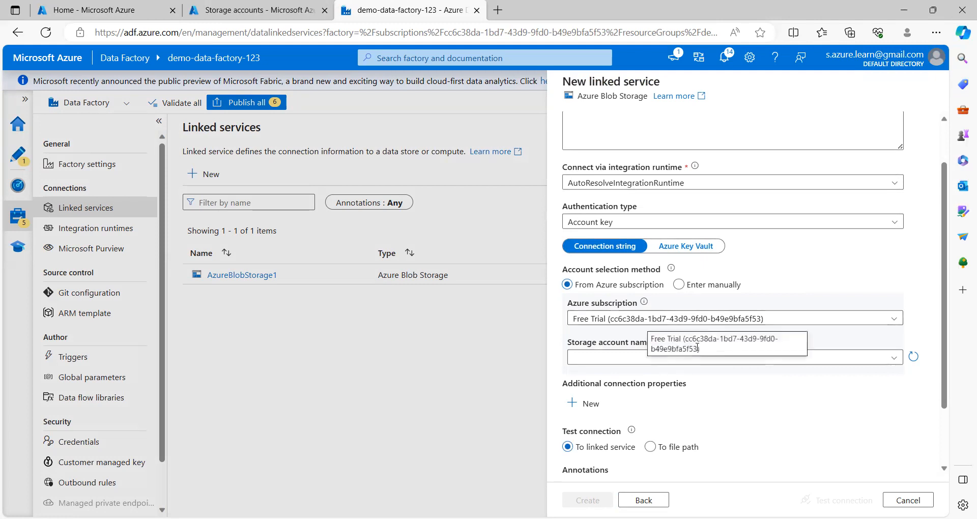
pyautogui.click(877, 362)
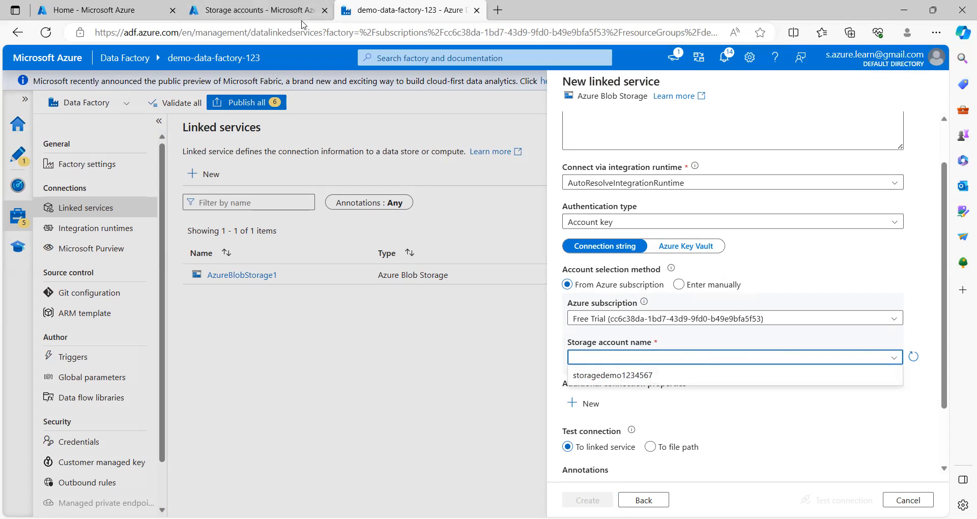
pyautogui.click(260, 20)
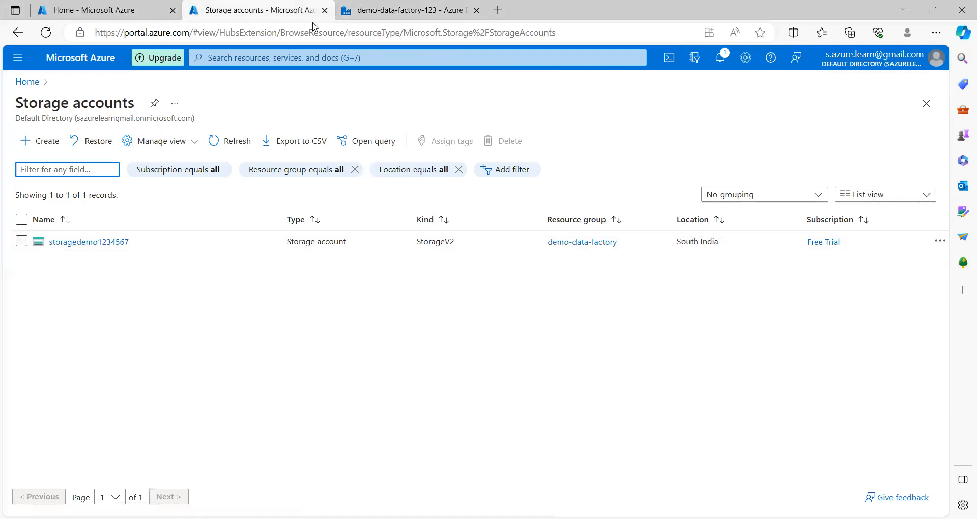
pyautogui.click(402, 10)
pyautogui.click(677, 359)
pyautogui.click(641, 379)
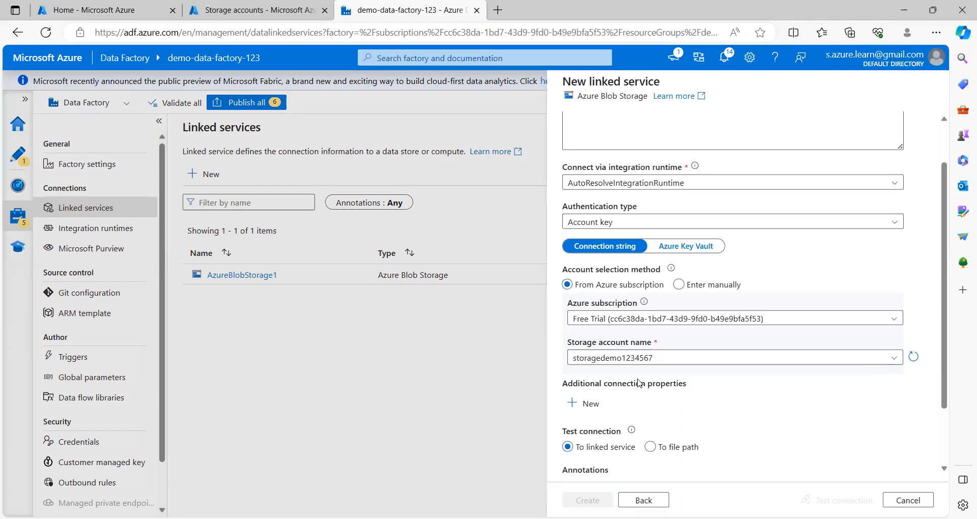
# Step: Test the new linked service's connection to the selected storage account
pyautogui.scroll(-1, 710, 387)
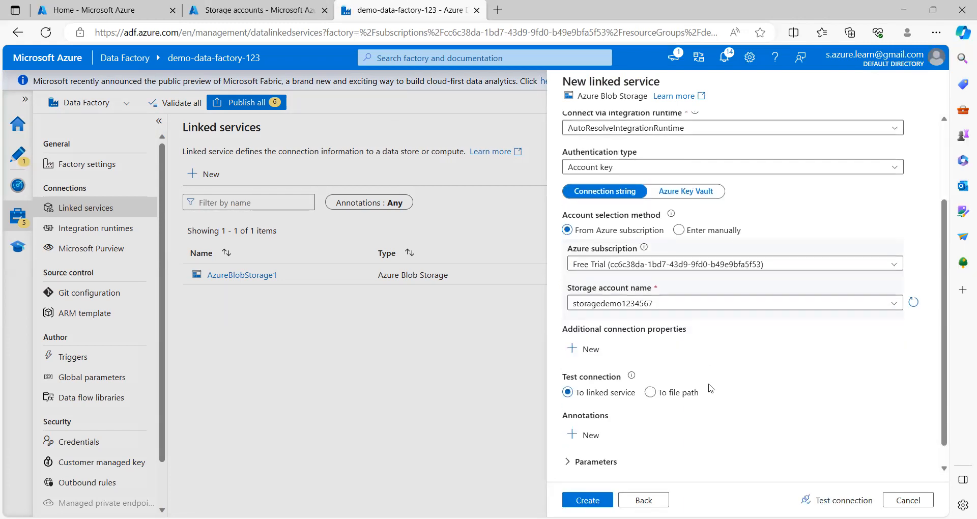
pyautogui.scroll(-1, 710, 389)
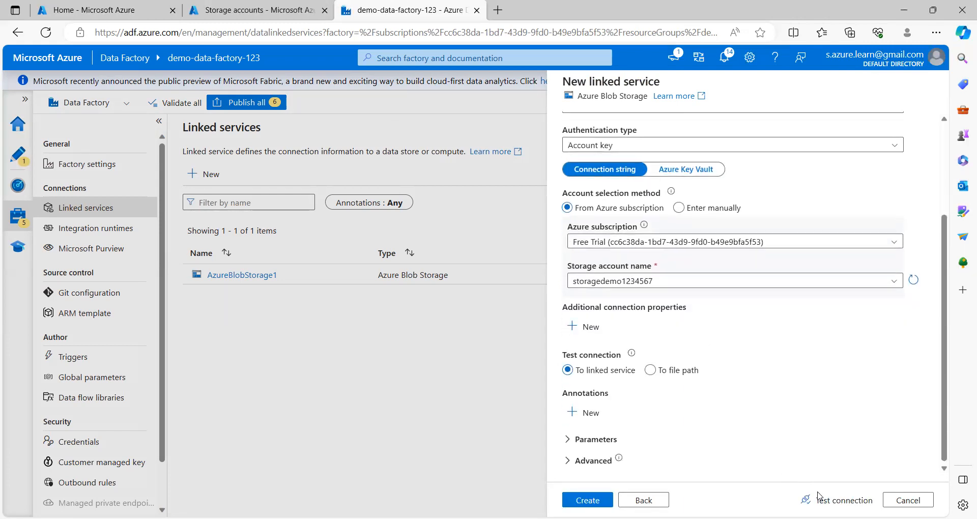
pyautogui.click(838, 500)
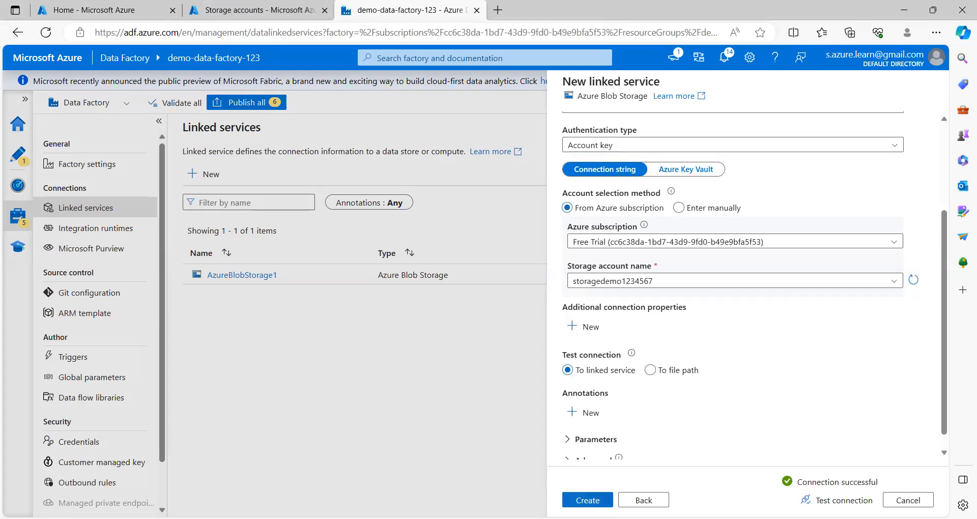
# Step: Create the Azure Blob Storage linked service with its current settings and return to the factory's authoring area
pyautogui.click(588, 500)
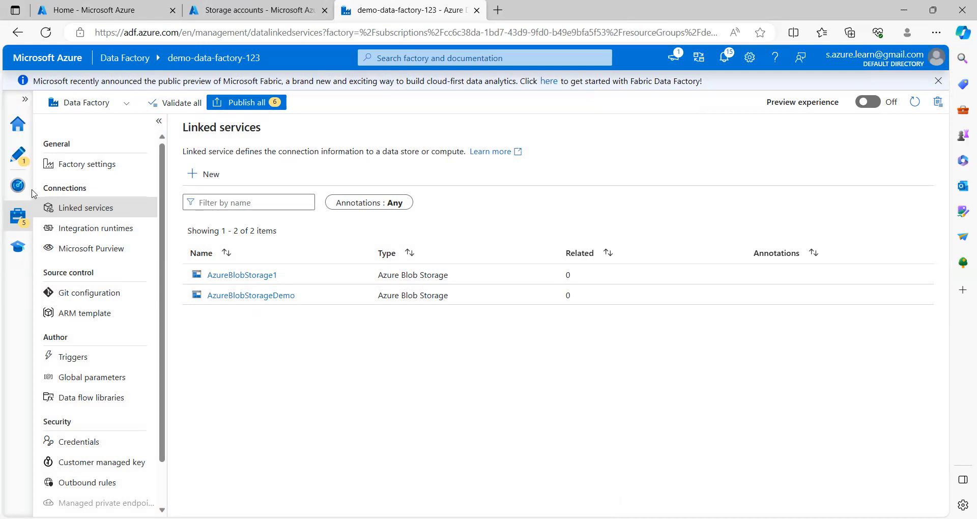
pyautogui.click(20, 154)
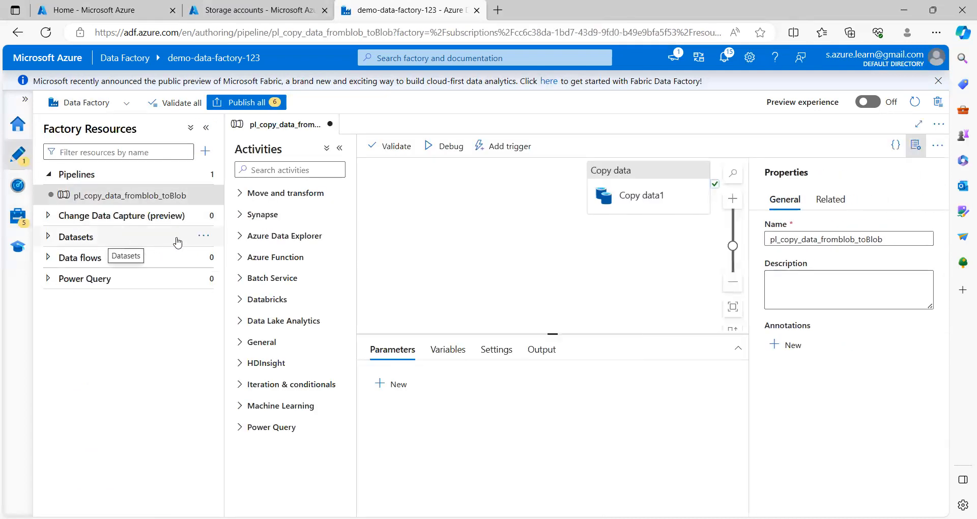
# Step: Start a new dataset with Azure Blob Storage as the data store and DelimitedText as the format
pyautogui.click(203, 237)
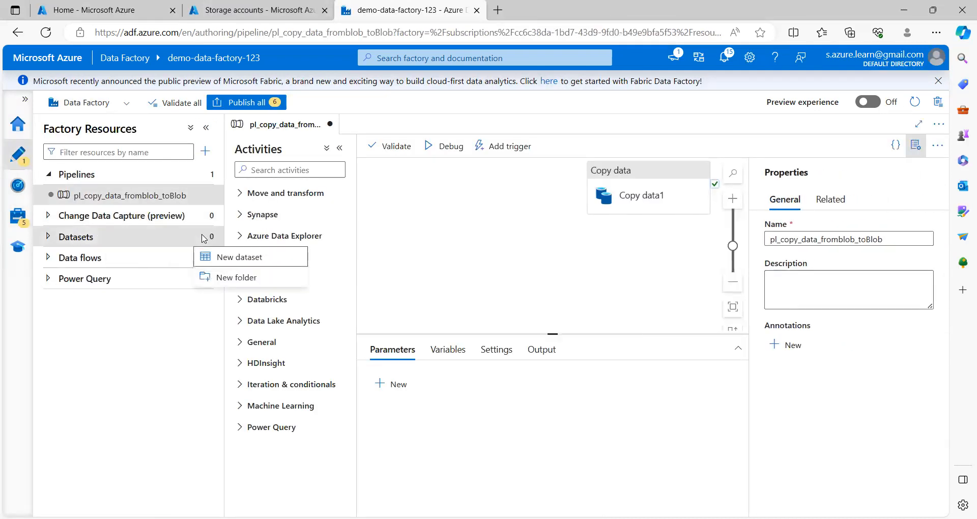
pyautogui.click(248, 259)
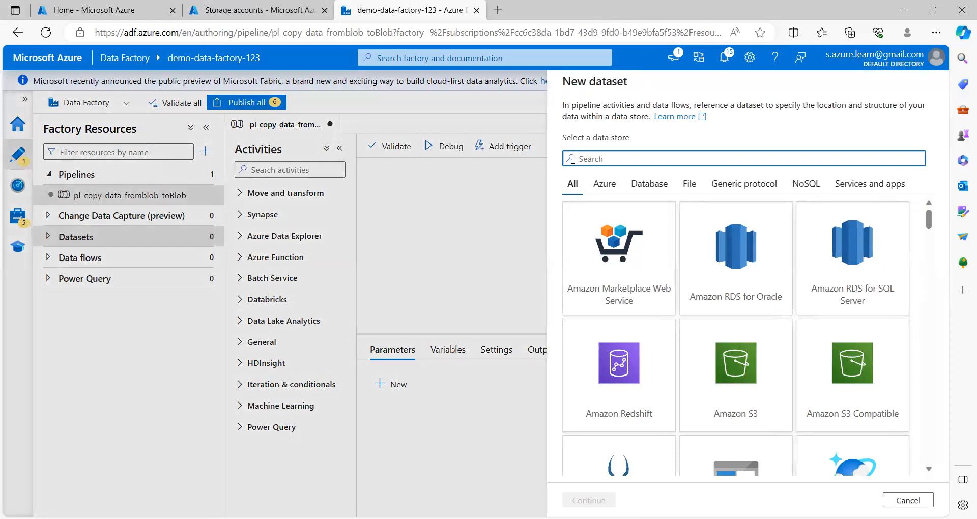
pyautogui.write('bloc')
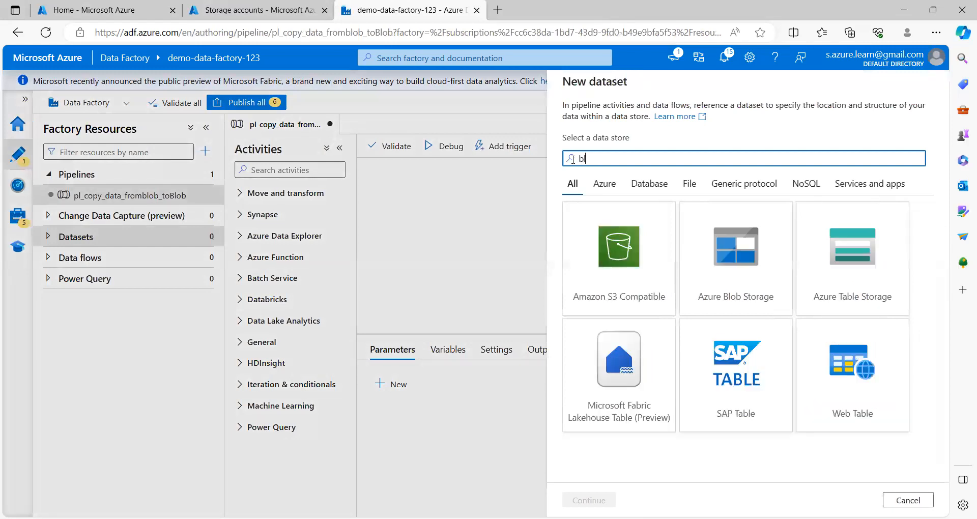
pyautogui.press('BackSpace')
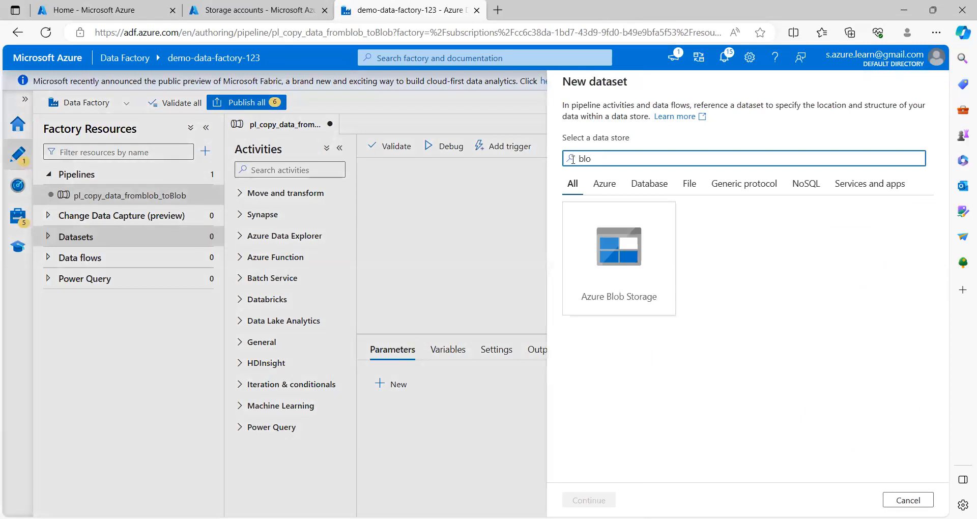
pyautogui.press('BackSpace')
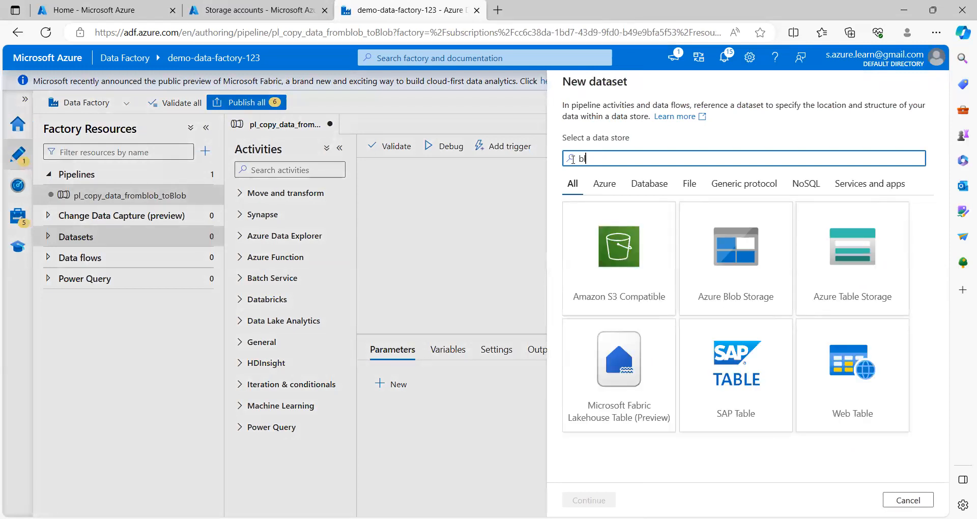
pyautogui.write('o')
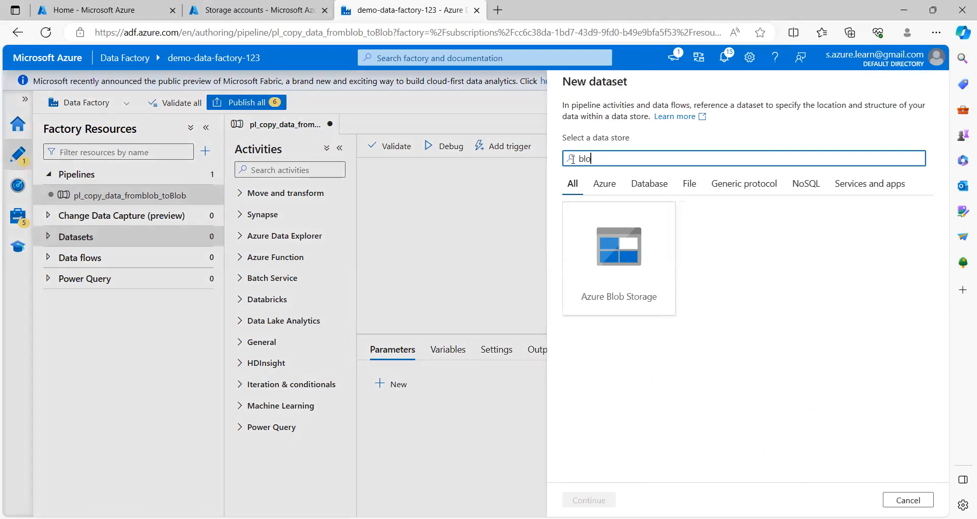
pyautogui.click(605, 259)
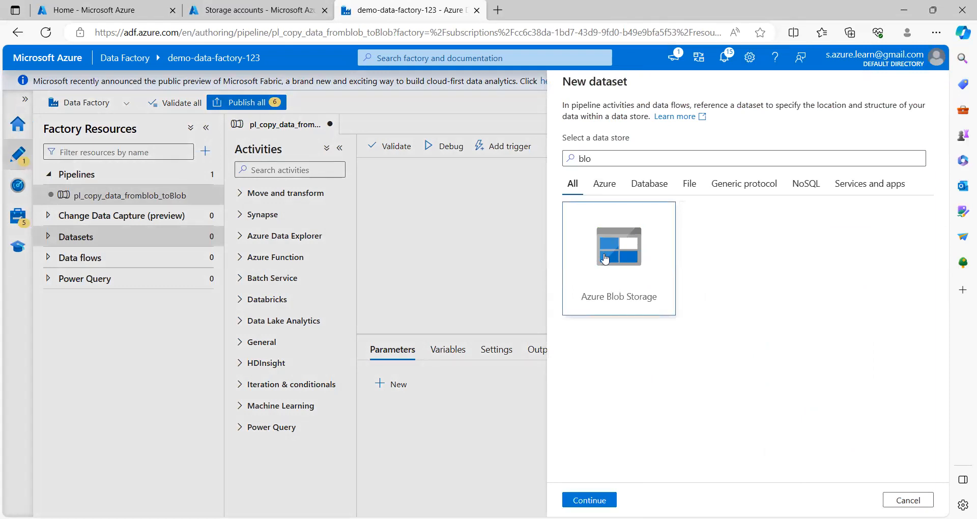
pyautogui.click(590, 500)
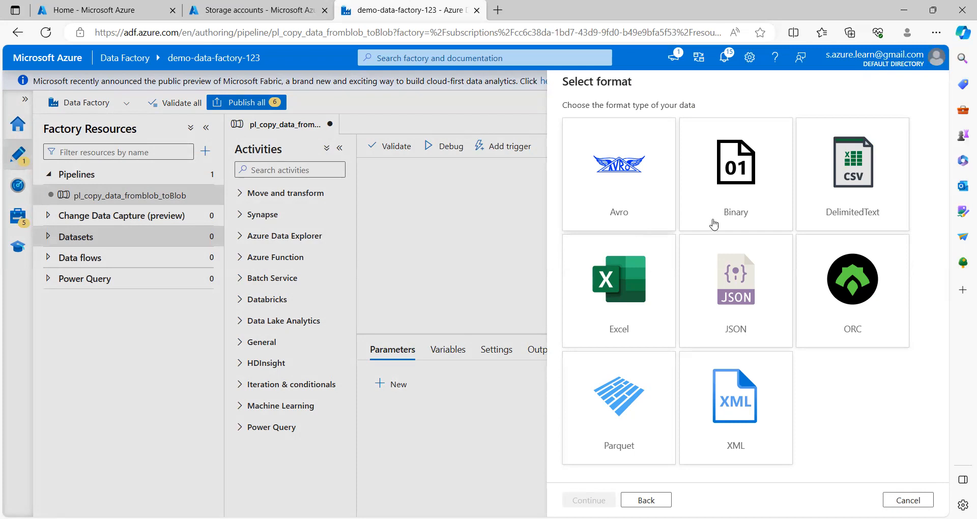
pyautogui.click(853, 197)
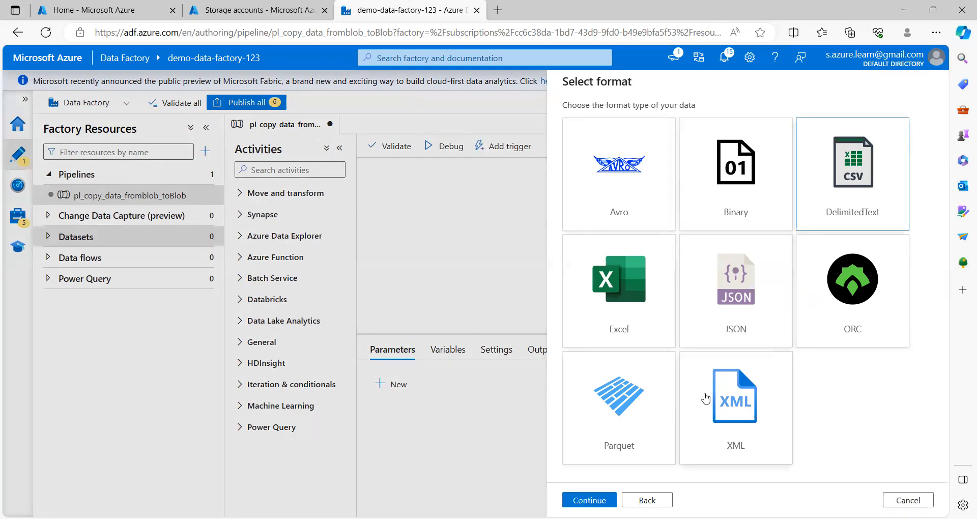
pyautogui.click(589, 500)
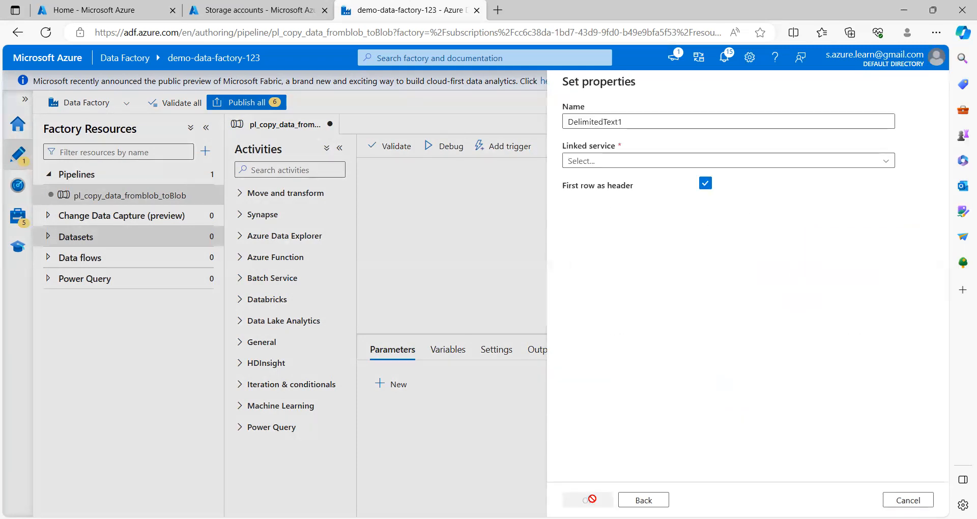
# Step: Name the new dataset SourceFile and assign it the AzureBlobStorageDemo linked service
pyautogui.moveTo(634, 123); pyautogui.dragTo(491, 128)
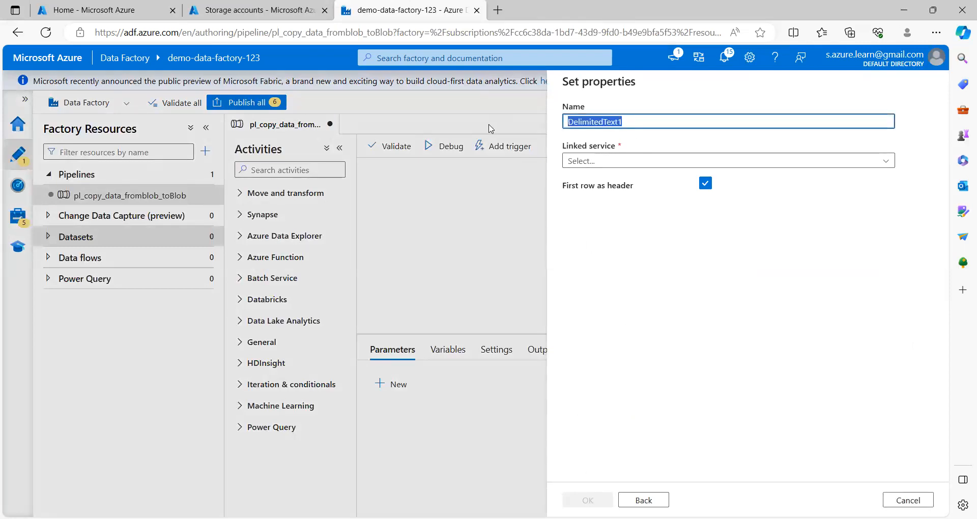
pyautogui.write('Source_file')
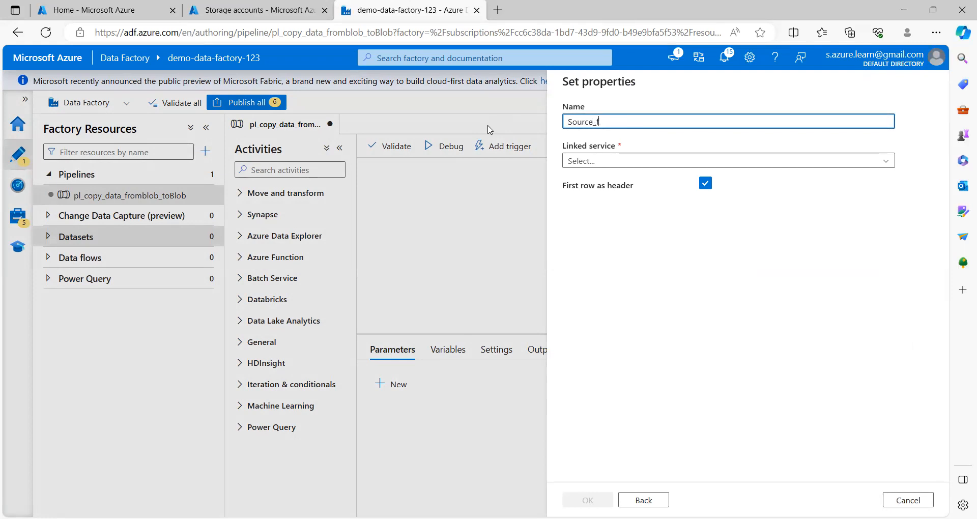
pyautogui.press('BackSpace')
pyautogui.write('File')
pyautogui.click(612, 161)
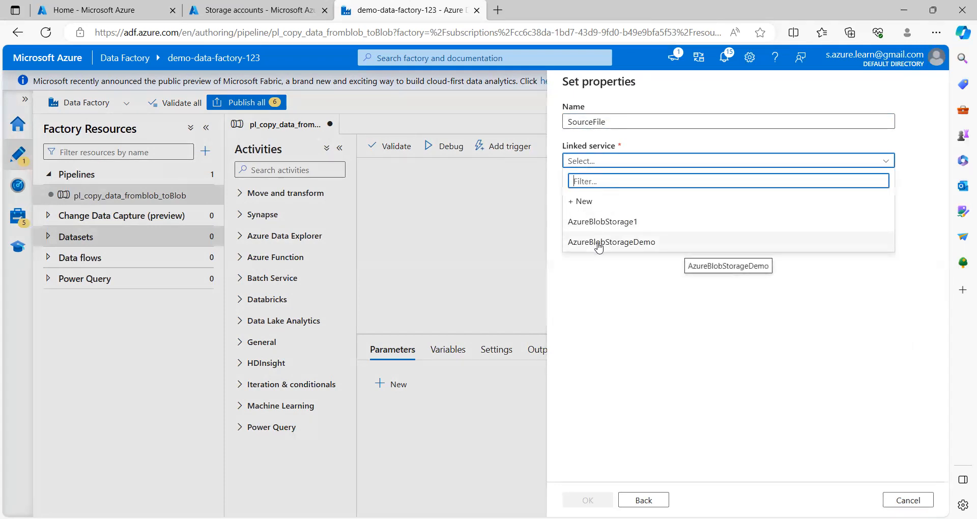
pyautogui.click(630, 245)
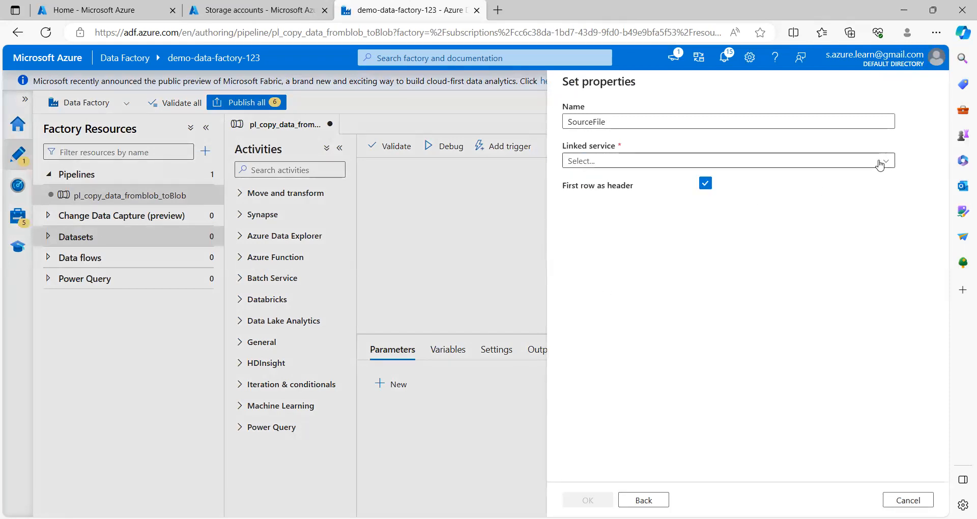
pyautogui.click(822, 161)
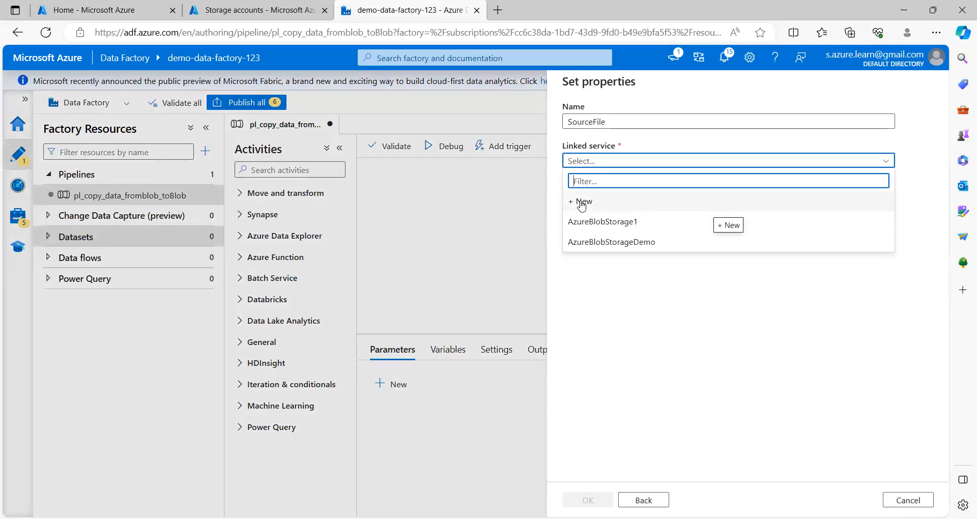
pyautogui.click(593, 245)
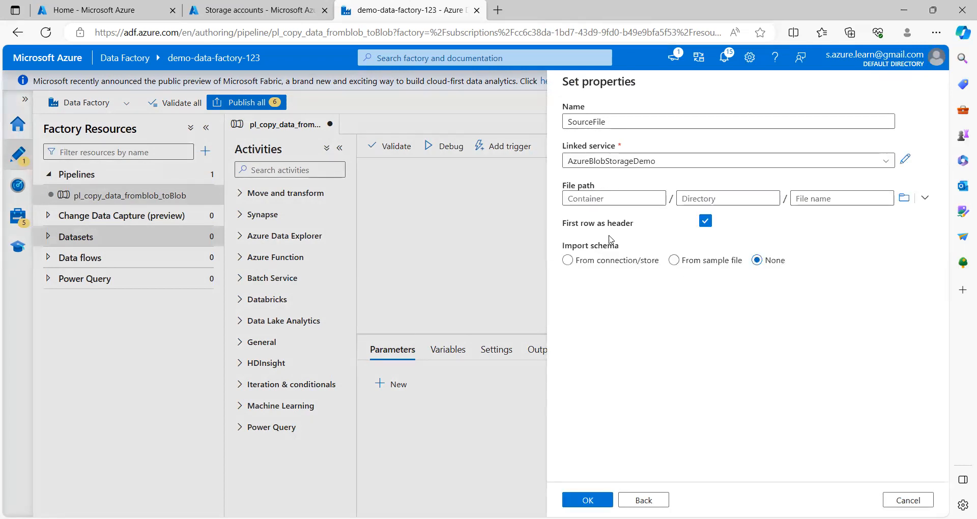
# Step: Browse the dataset's file path to the input container, checking the storagedemo1234567 account's containers in the Azure portal
pyautogui.click(624, 197)
pyautogui.click(906, 199)
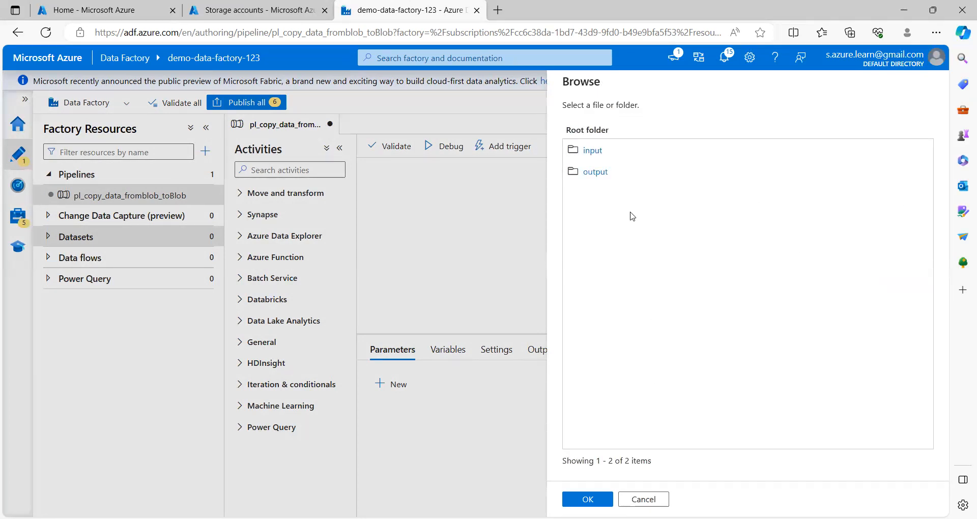
pyautogui.click(246, 16)
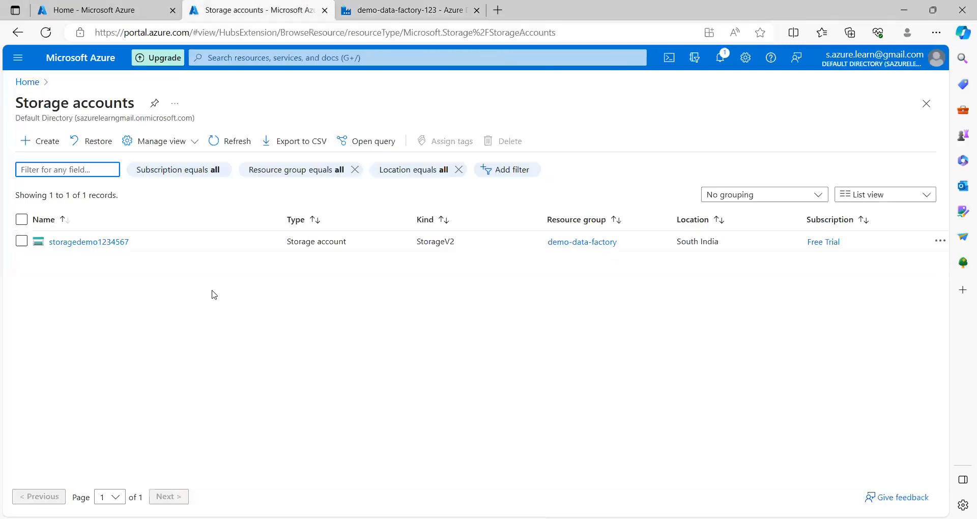
pyautogui.click(76, 246)
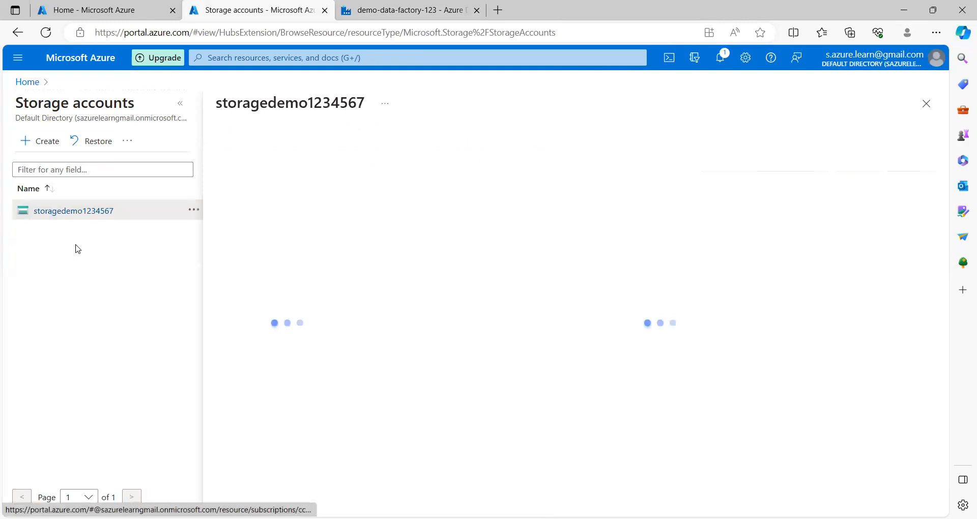
pyautogui.click(254, 374)
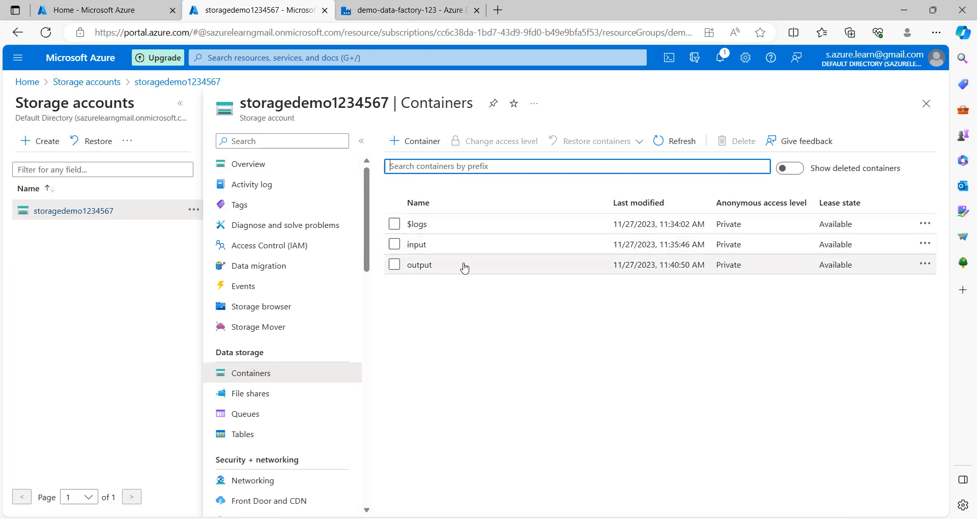
pyautogui.click(359, 11)
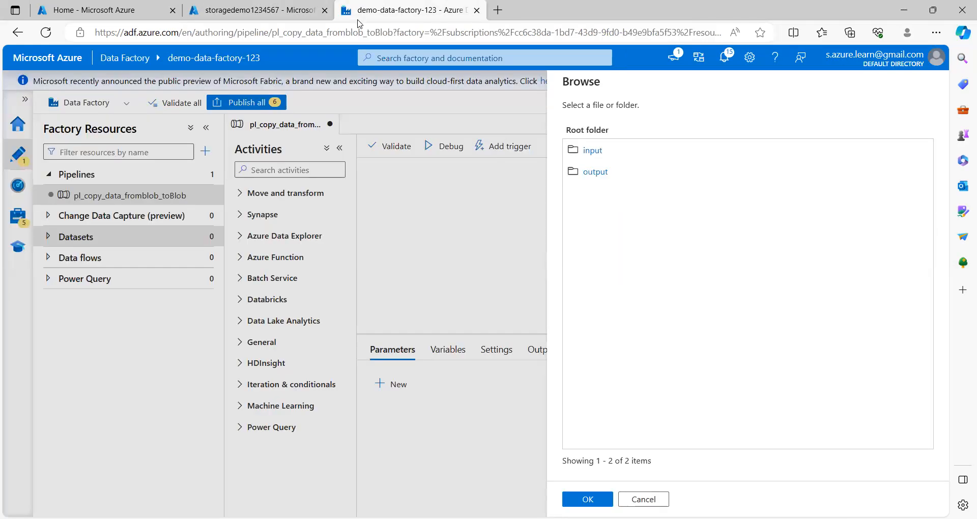
pyautogui.click(587, 152)
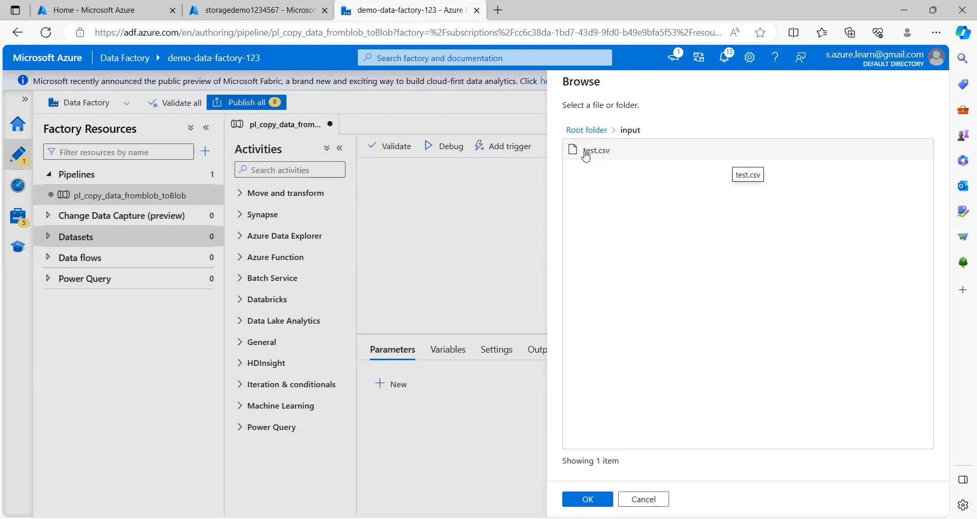
# Step: Examine the contents of test.csv in the input container in the Azure portal, then return to Data Factory
pyautogui.click(230, 12)
pyautogui.click(418, 245)
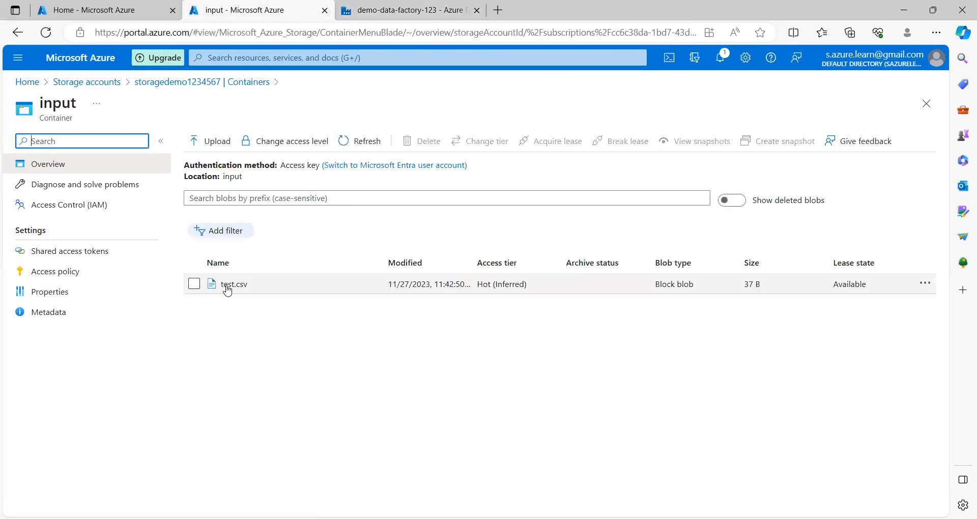
pyautogui.click(228, 288)
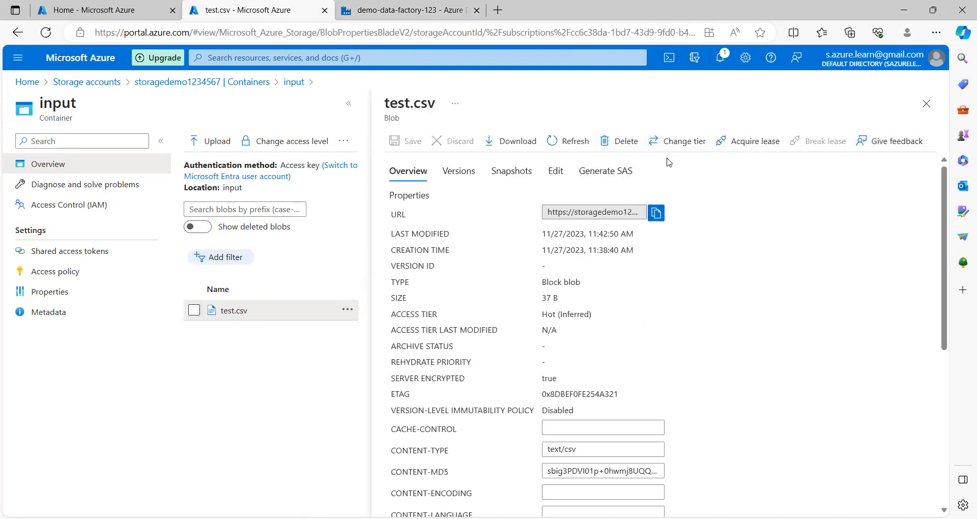
pyautogui.click(555, 171)
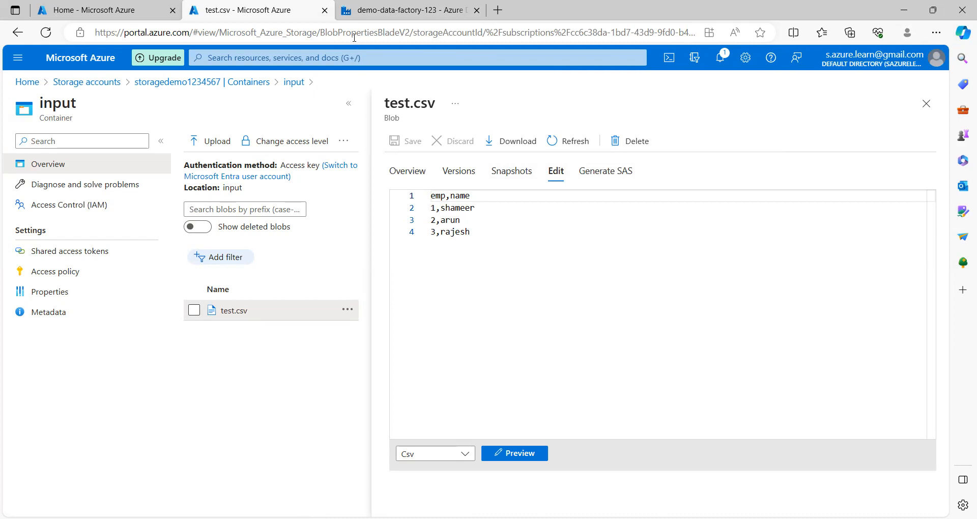
pyautogui.click(356, 18)
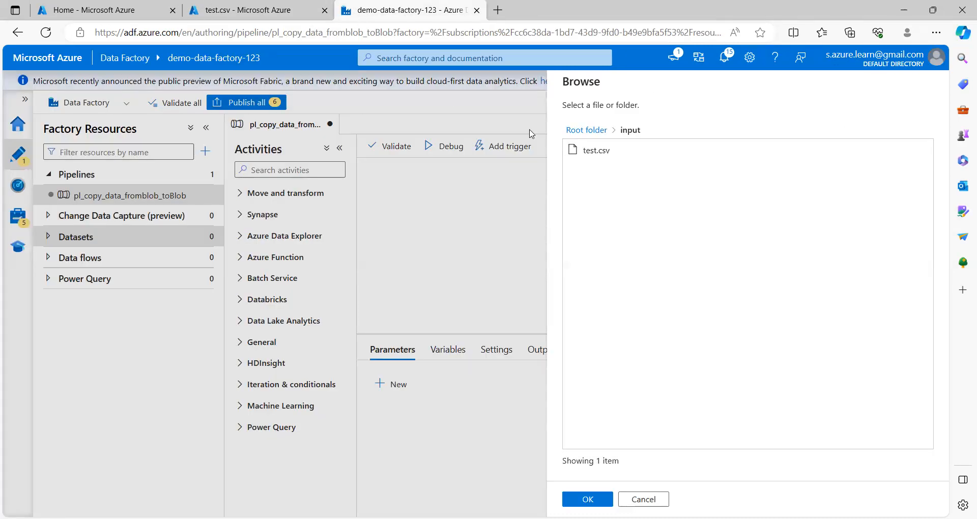
# Step: Choose test.csv from the input container as the source file and create the SourceFile dataset
pyautogui.click(596, 152)
pyautogui.click(581, 500)
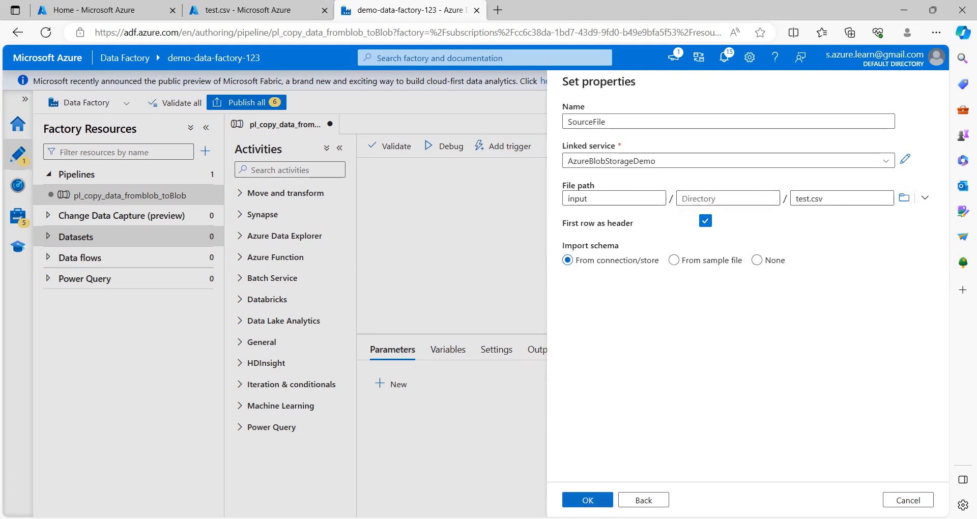
pyautogui.click(588, 500)
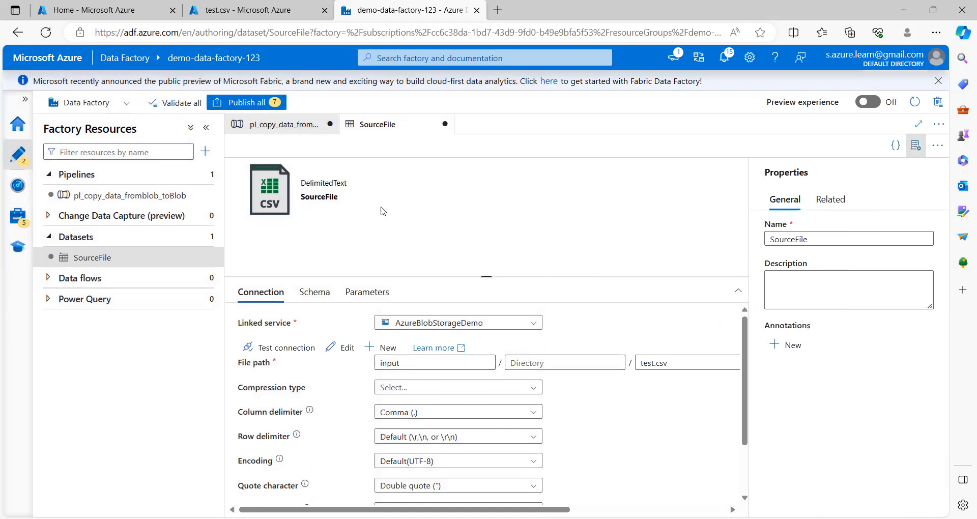
# Step: Start a new dataset on the Azure Blob Storage data store in DelimitedText format
pyautogui.moveTo(185, 240)
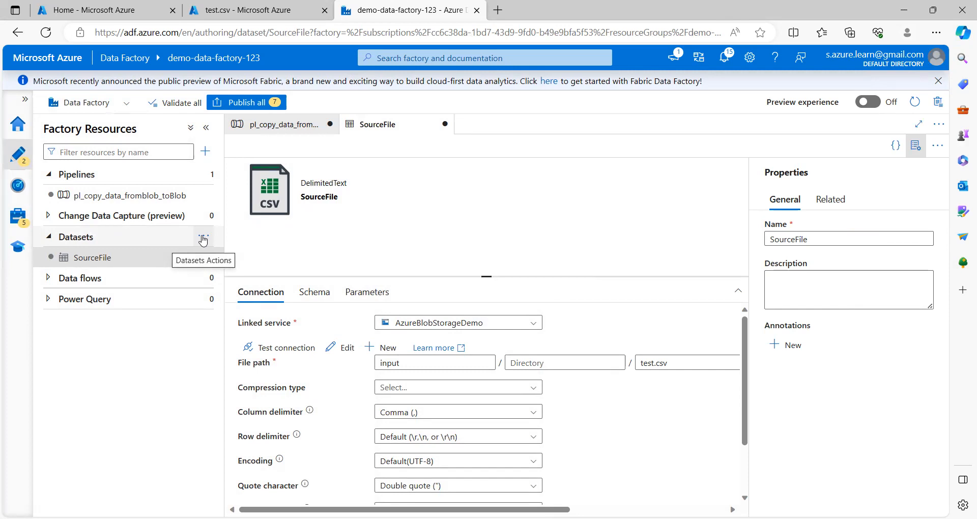
pyautogui.click(203, 239)
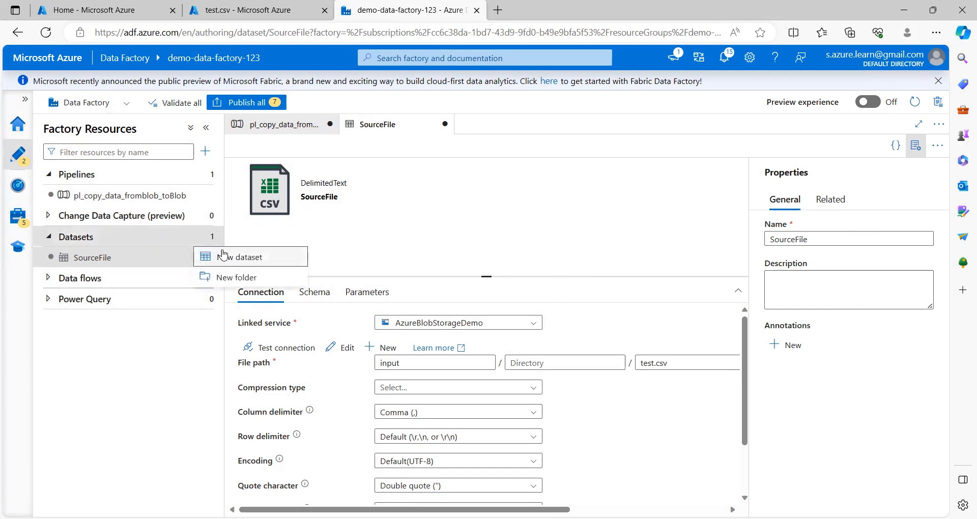
pyautogui.click(229, 261)
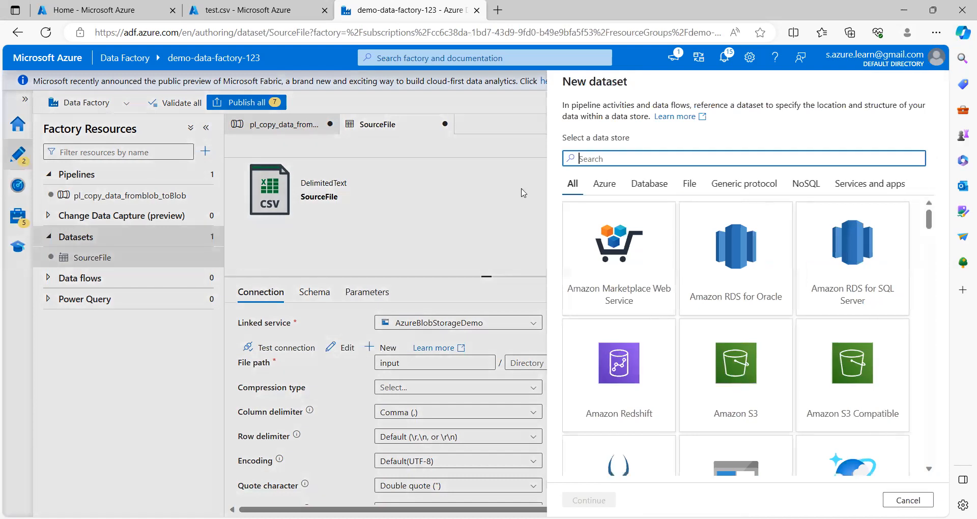
pyautogui.write('blo')
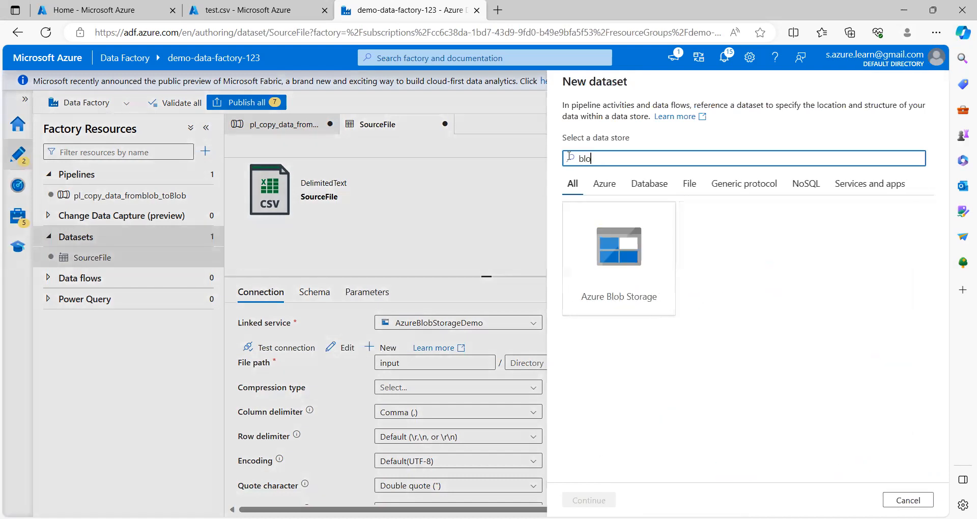
pyautogui.click(621, 252)
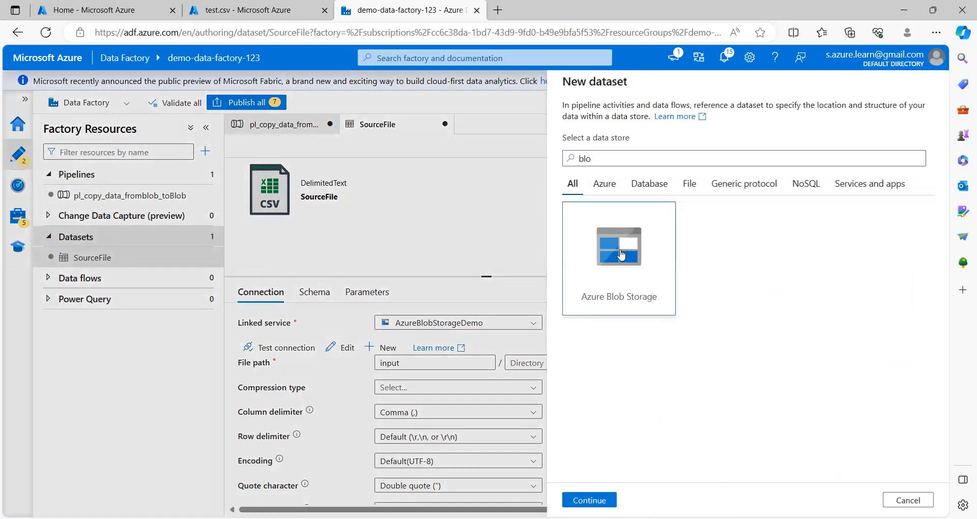
pyautogui.click(590, 500)
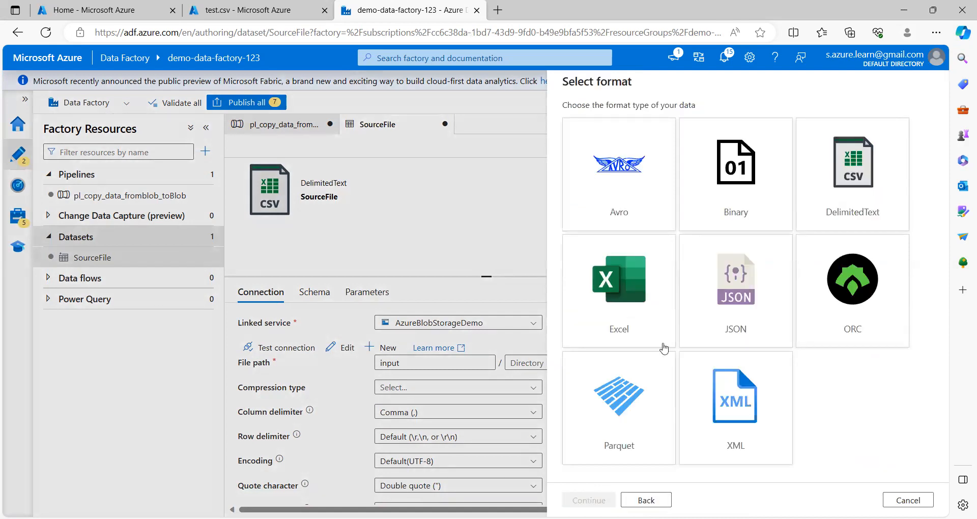
pyautogui.click(863, 171)
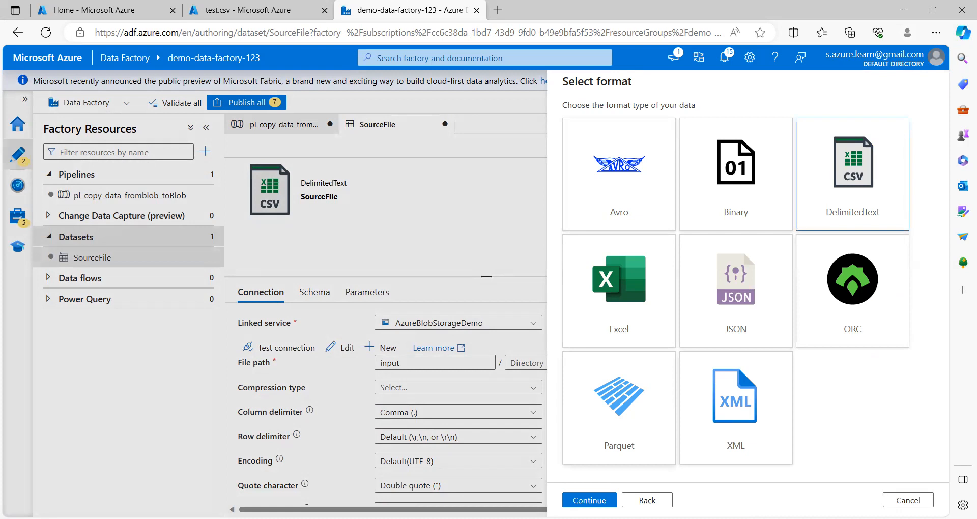
pyautogui.click(596, 498)
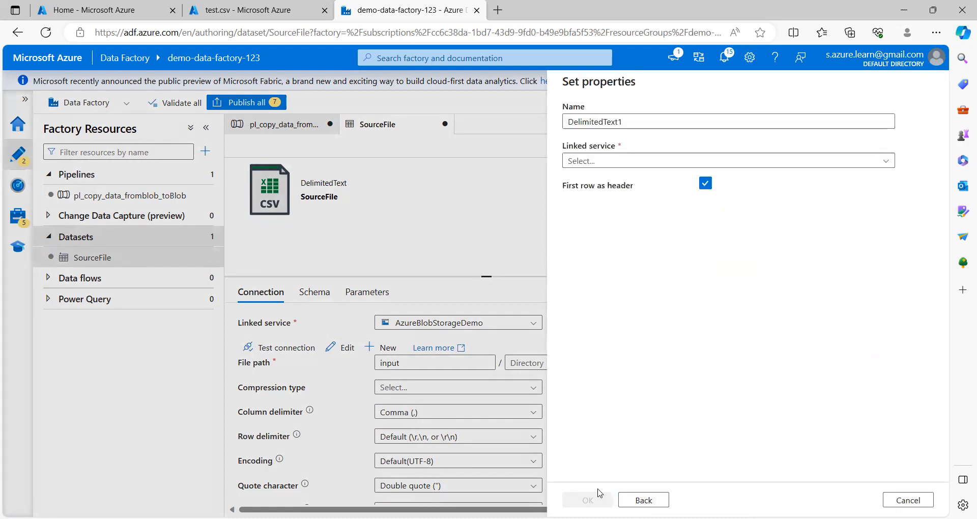
# Step: Name the new dataset outputfile and assign it the AzureBlobStorageDemo linked service
pyautogui.moveTo(652, 124); pyautogui.dragTo(408, 123)
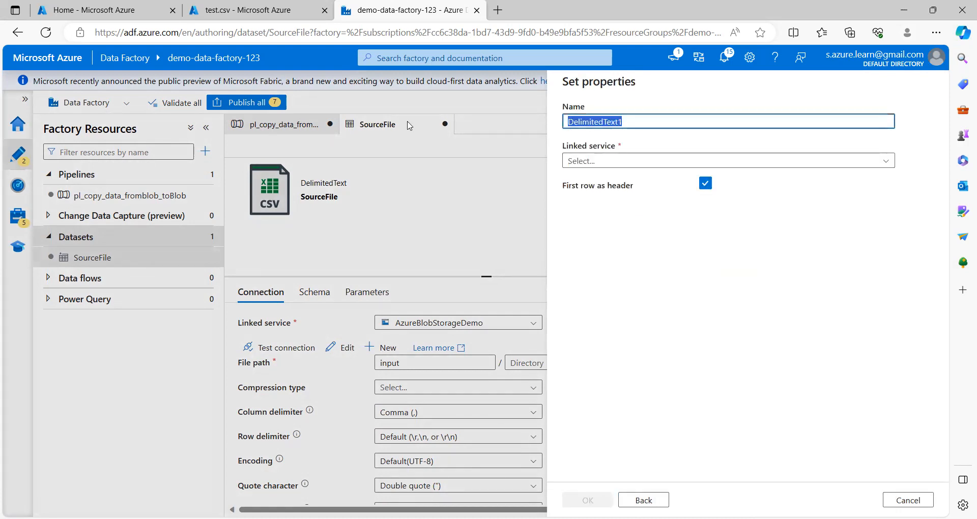
pyautogui.write('outputfi')
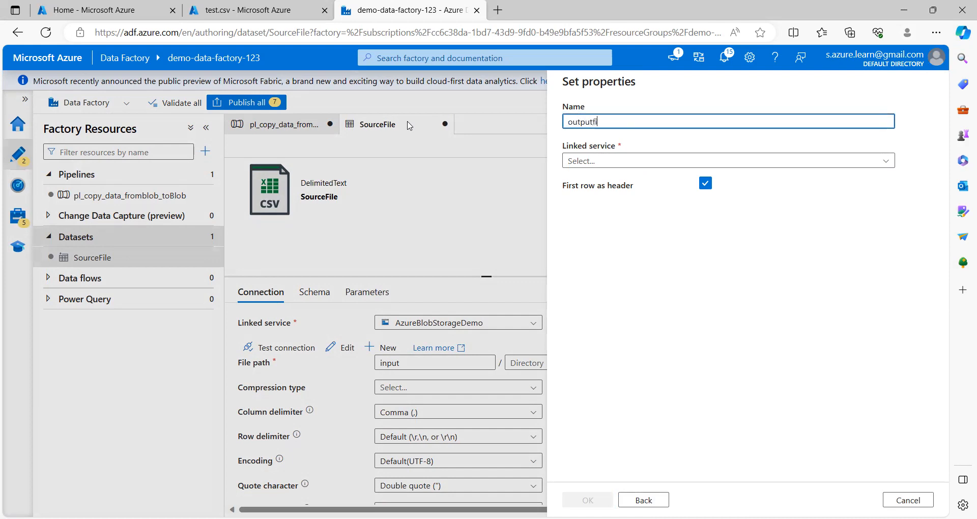
pyautogui.write('le')
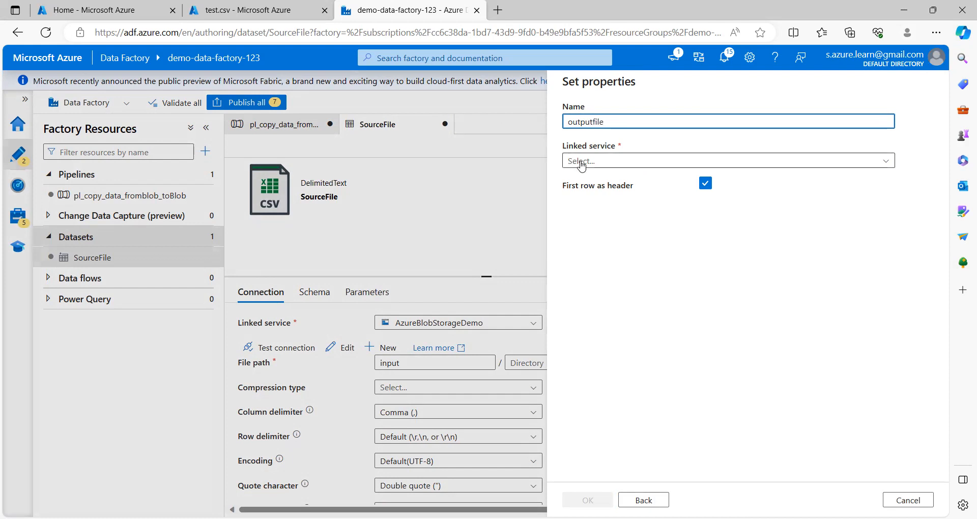
pyautogui.click(582, 163)
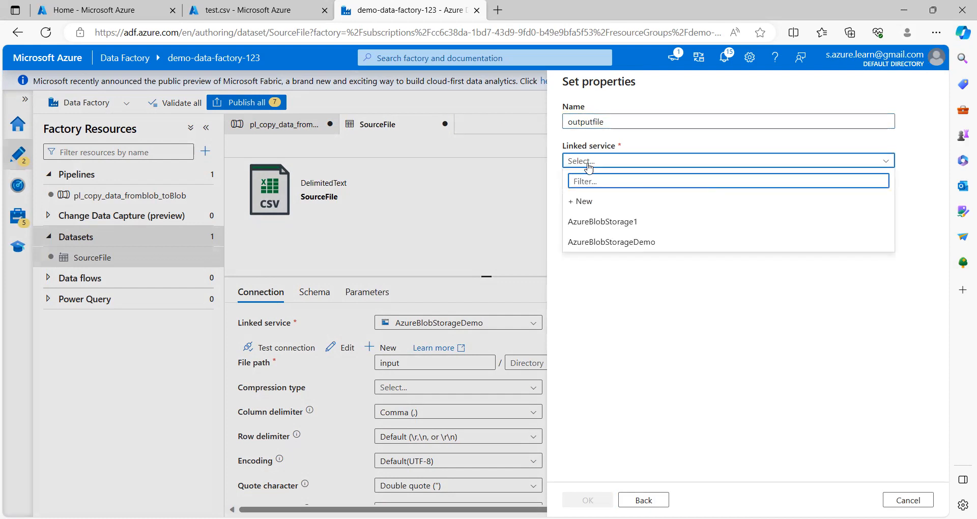
pyautogui.click(647, 242)
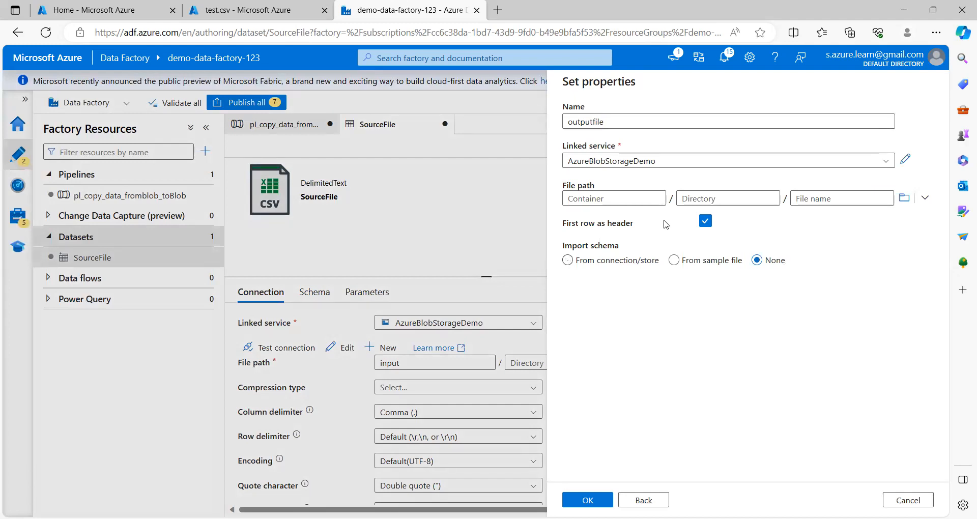
# Step: Browse the dataset's file path and choose the output container
pyautogui.click(905, 199)
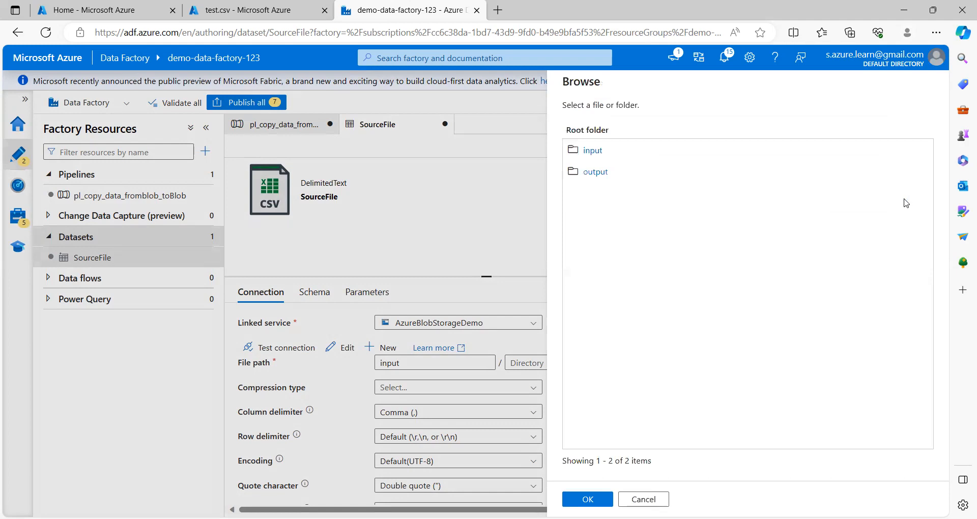
pyautogui.click(594, 173)
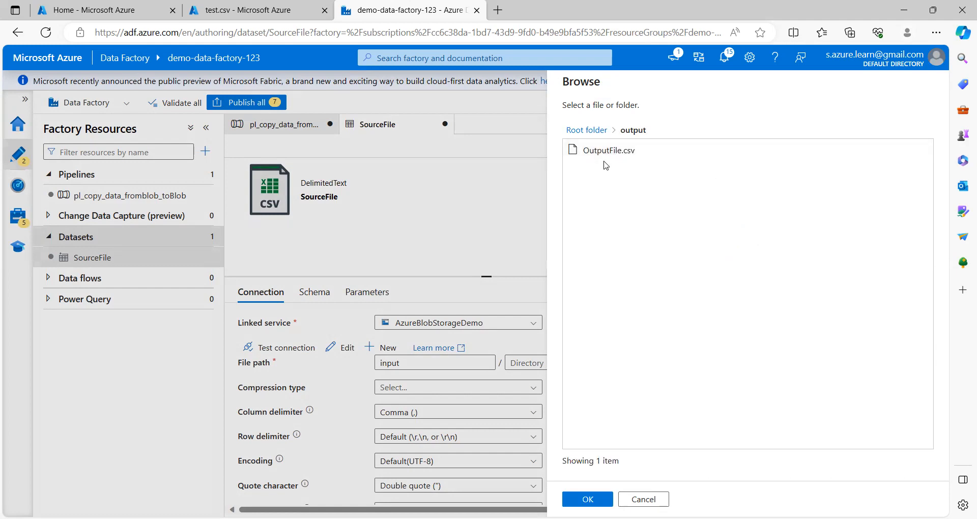
pyautogui.click(588, 500)
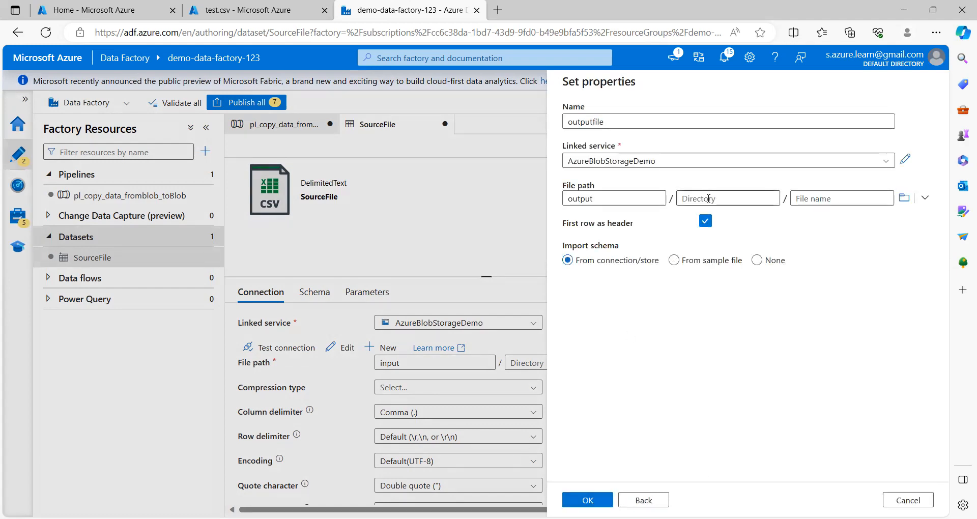
# Step: Set the path's directory to demo and file name to outputfile.csv, and try to create the dataset with schema import from connection/store
pyautogui.click(708, 198)
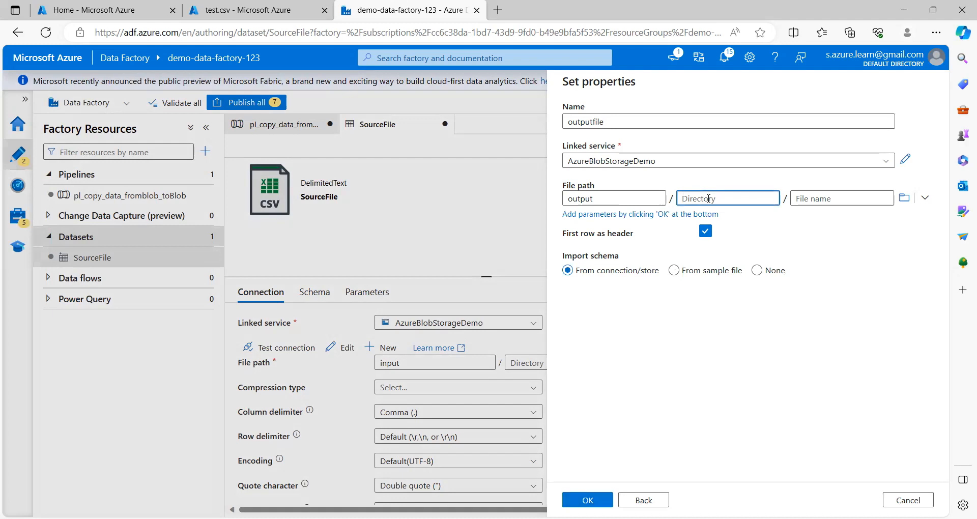
pyautogui.write('t')
pyautogui.press('BackSpace')
pyautogui.write('demo')
pyautogui.moveTo(713, 198); pyautogui.dragTo(667, 200)
pyautogui.click(834, 197)
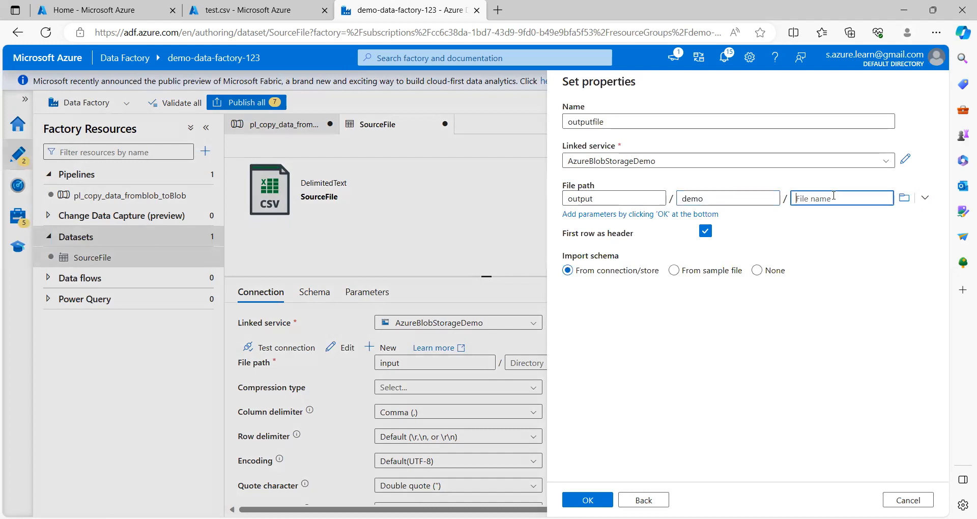
pyautogui.write('outputfile.csv')
pyautogui.click(588, 500)
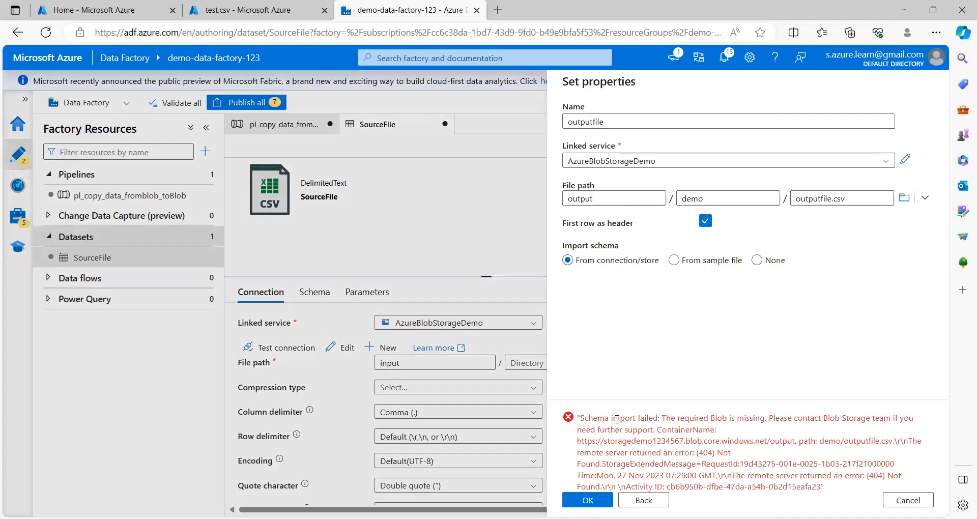
# Step: Review the schema import error, set the schema import to None and create the outputfile dataset
pyautogui.moveTo(599, 419); pyautogui.dragTo(776, 418)
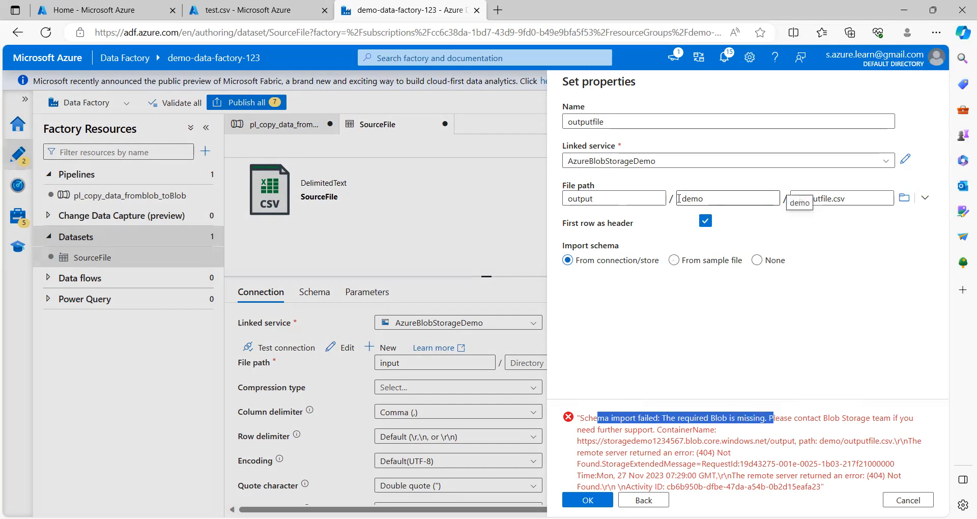
pyautogui.doubleClick(851, 199)
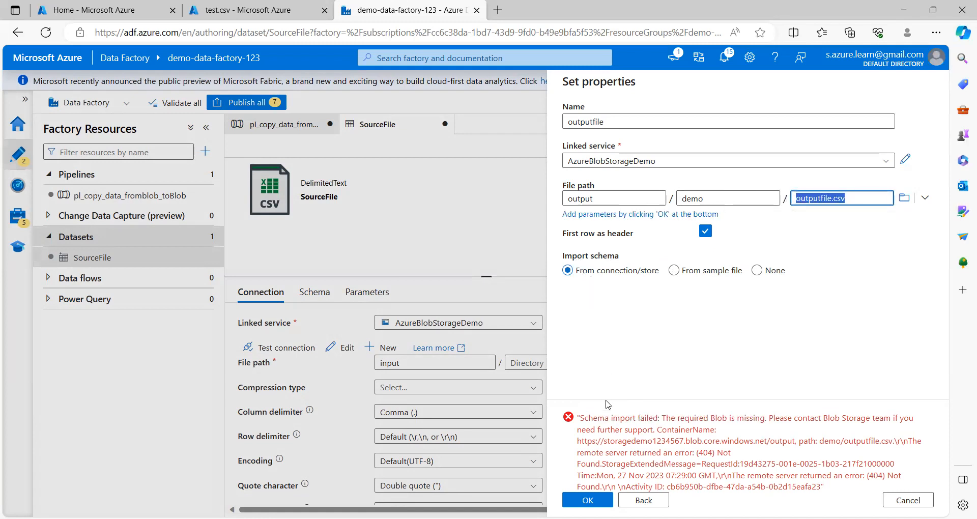
pyautogui.click(591, 421)
pyautogui.moveTo(590, 422); pyautogui.dragTo(671, 423)
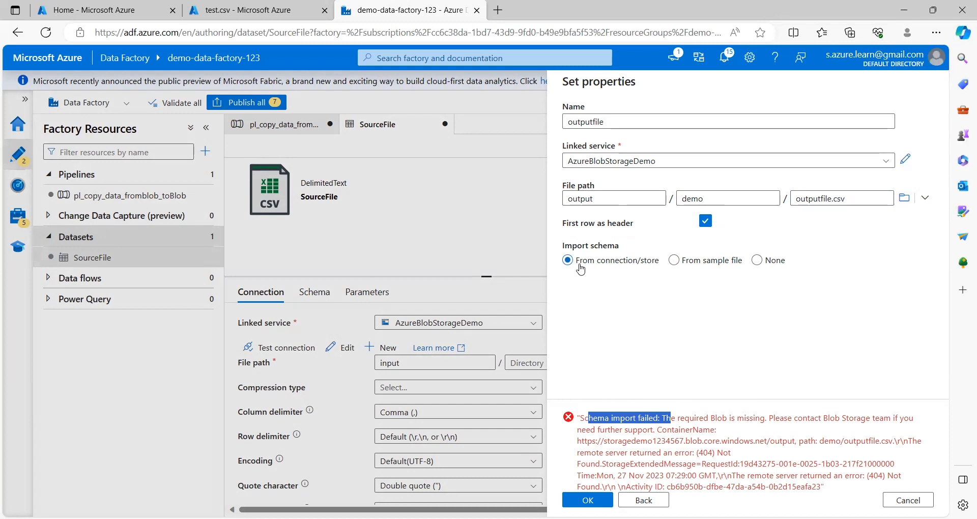
pyautogui.click(758, 261)
pyautogui.click(588, 501)
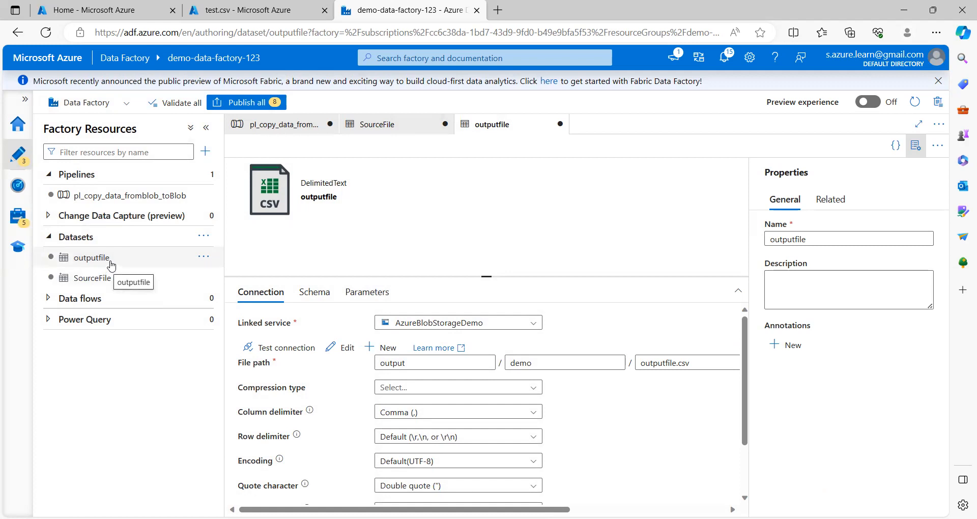
# Step: Rename the Copy data activity in the pl_copy_data_fromblob_toBlob pipeline as Copy_data_fromBlob_toBlob
pyautogui.click(120, 202)
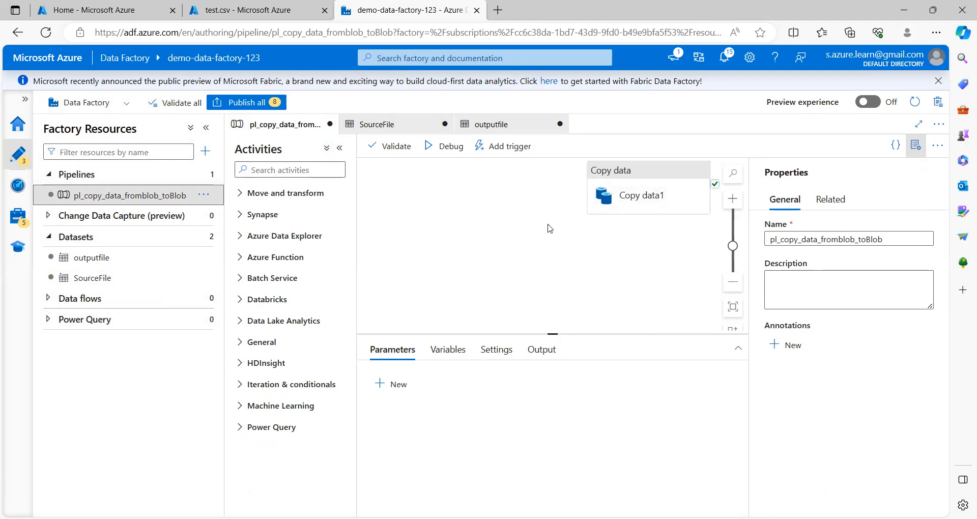
pyautogui.click(657, 195)
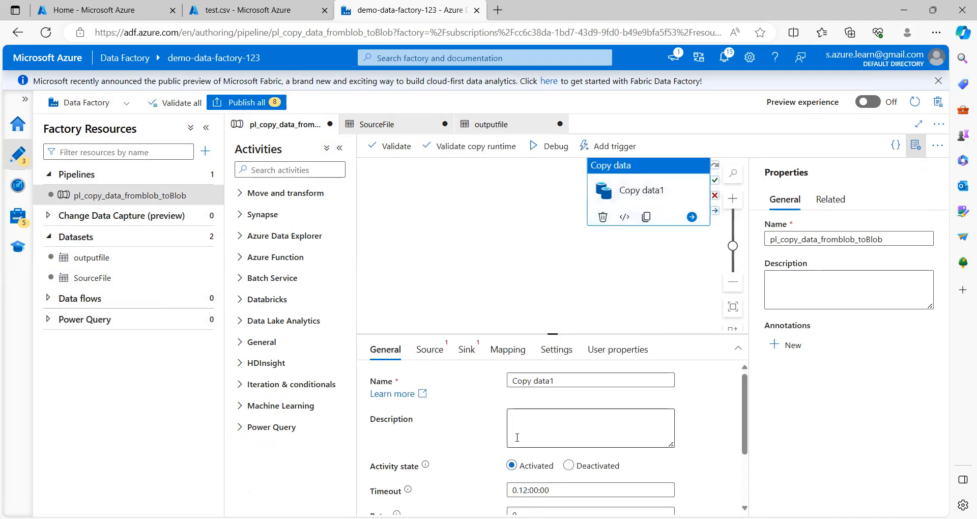
pyautogui.moveTo(557, 378); pyautogui.dragTo(482, 382)
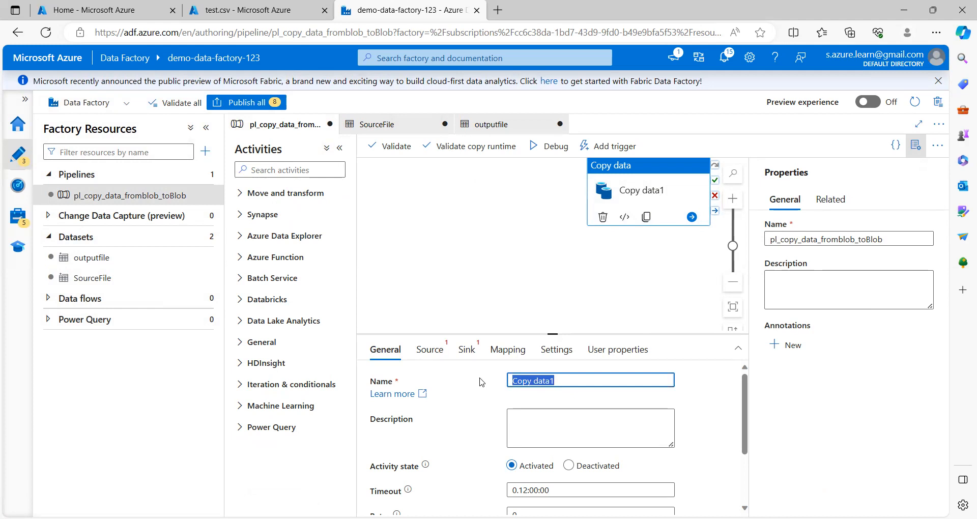
pyautogui.write('Copy')
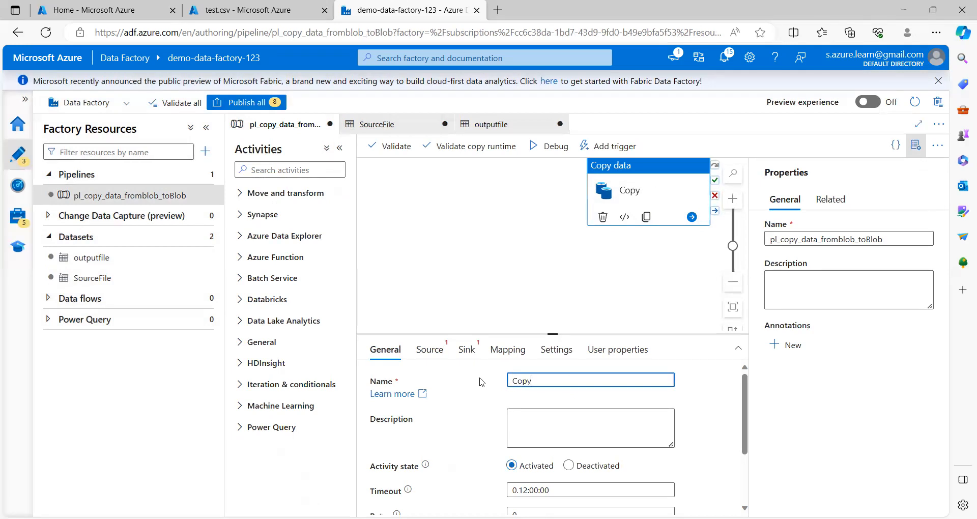
pyautogui.write('_data_fromBlob_toBlob')
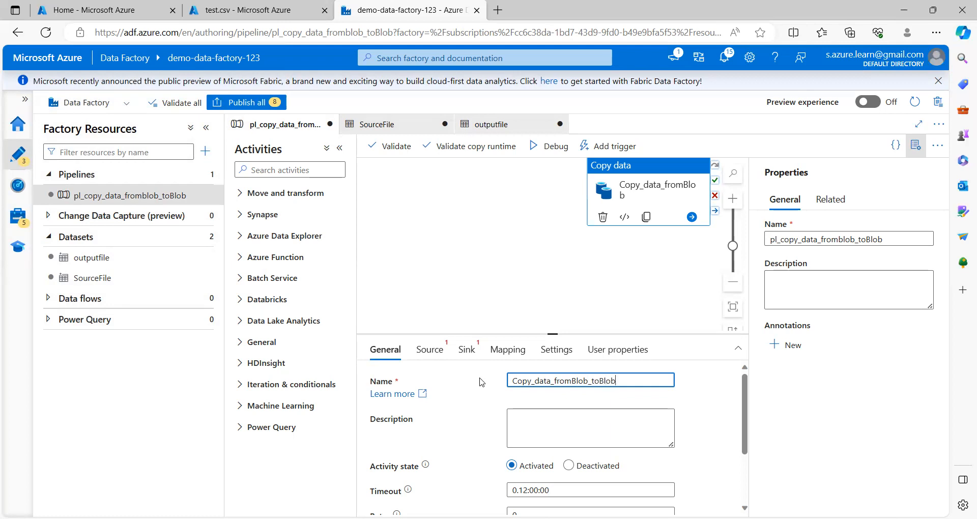
pyautogui.scroll(-2, 479, 378)
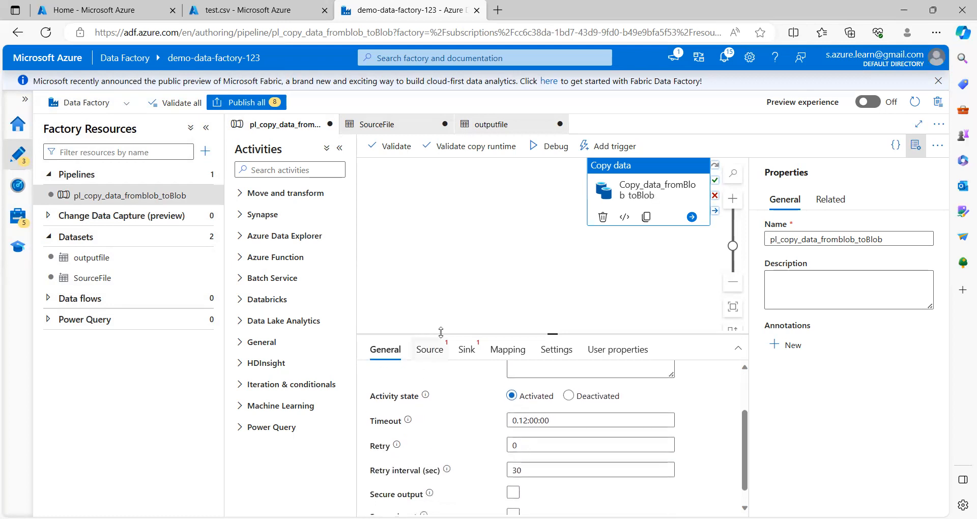
# Step: Assign SourceFile as the copy activity's source dataset and review the remaining source settings
pyautogui.click(431, 351)
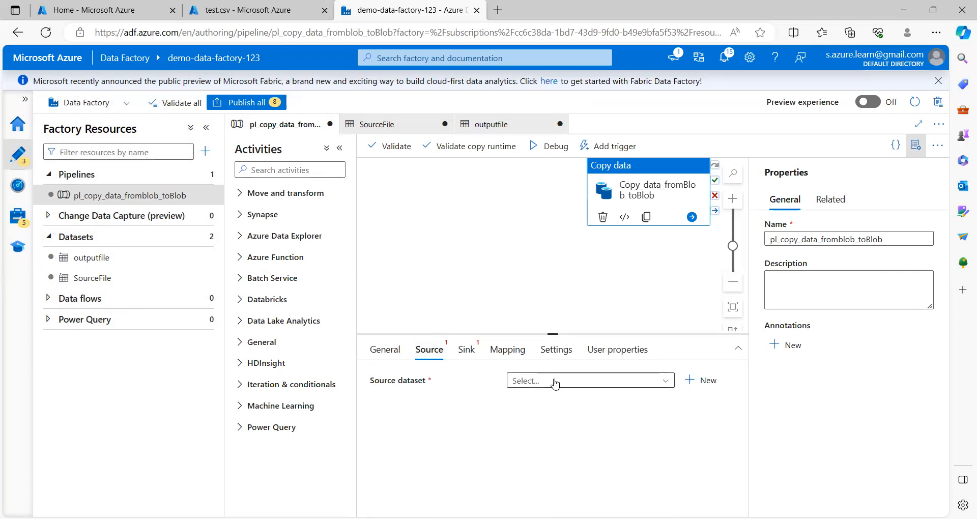
pyautogui.click(707, 386)
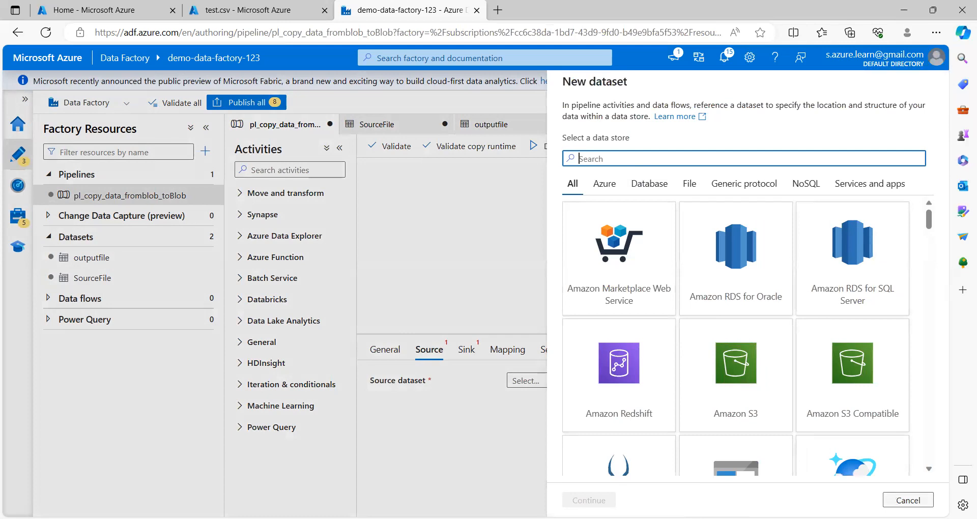
pyautogui.click(901, 500)
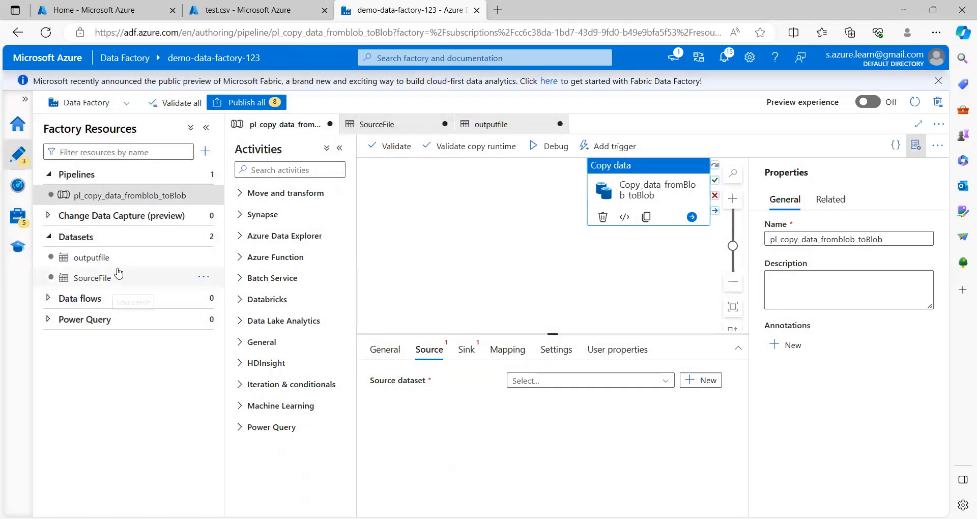
pyautogui.click(666, 385)
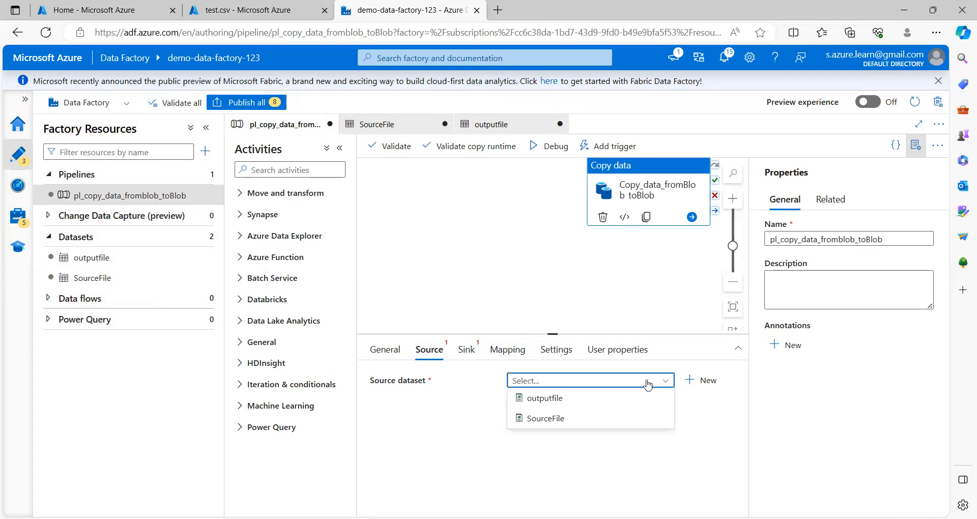
pyautogui.click(540, 420)
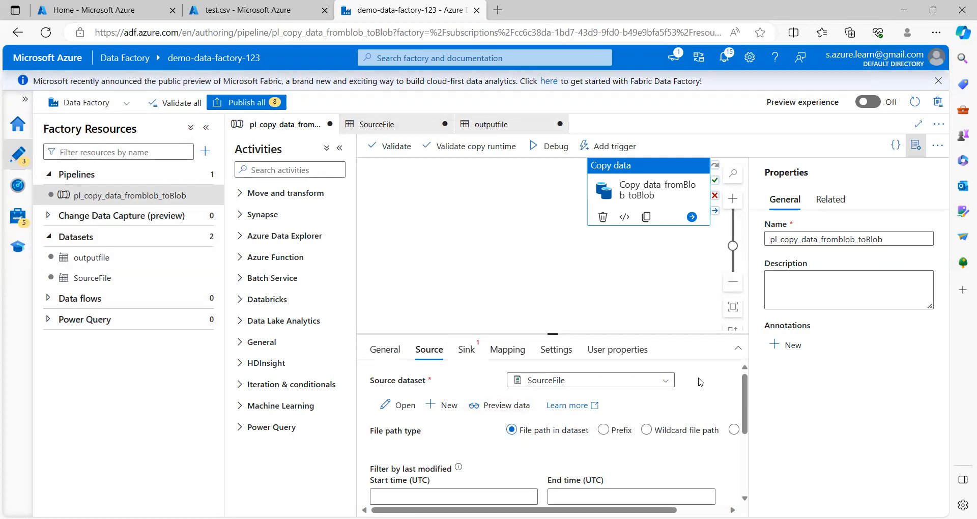
pyautogui.scroll(-1, 717, 418)
pyautogui.scroll(-2, 717, 420)
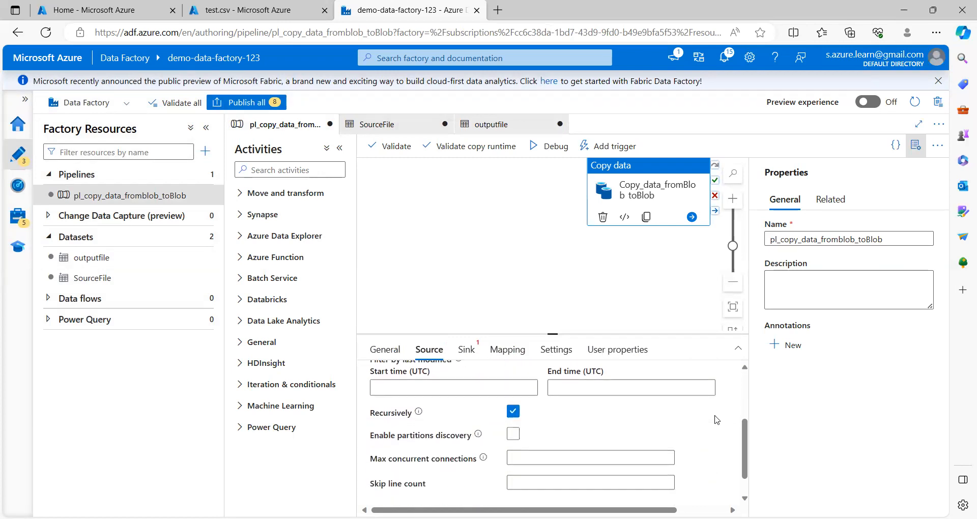
# Step: Assign outputfile as the copy activity's sink dataset
pyautogui.click(466, 353)
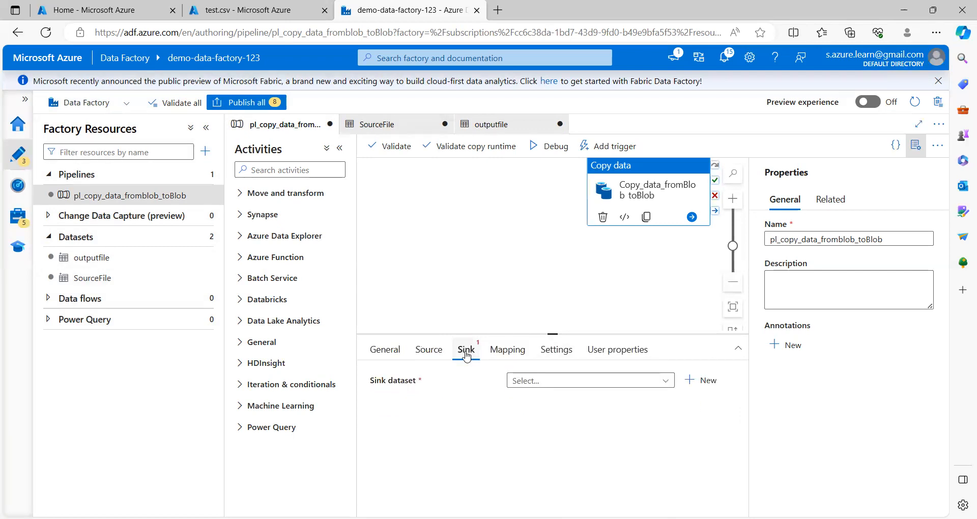
pyautogui.click(660, 385)
pyautogui.click(366, 427)
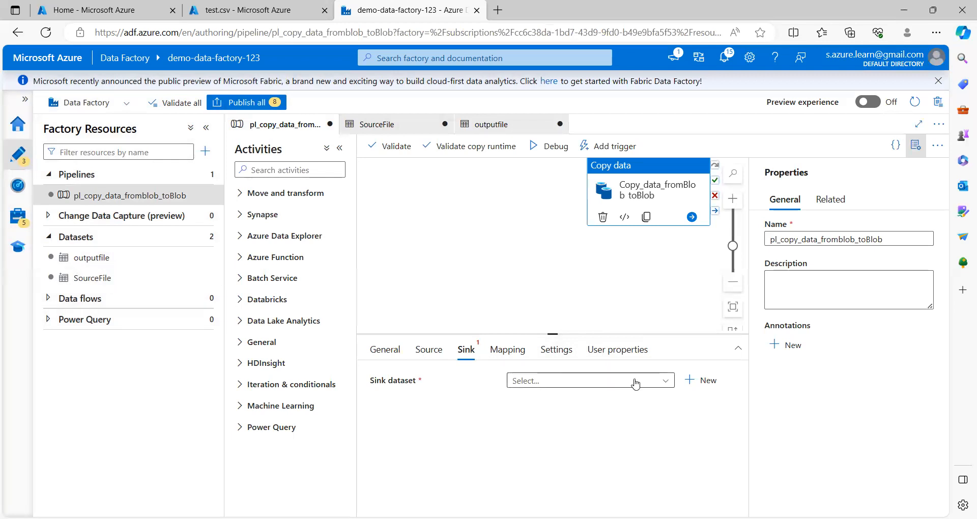
pyautogui.click(657, 385)
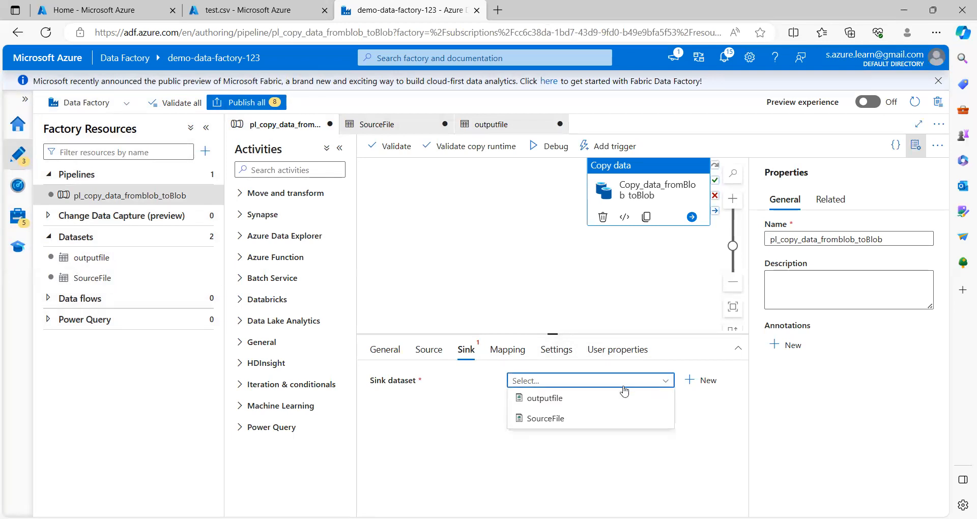
pyautogui.click(550, 403)
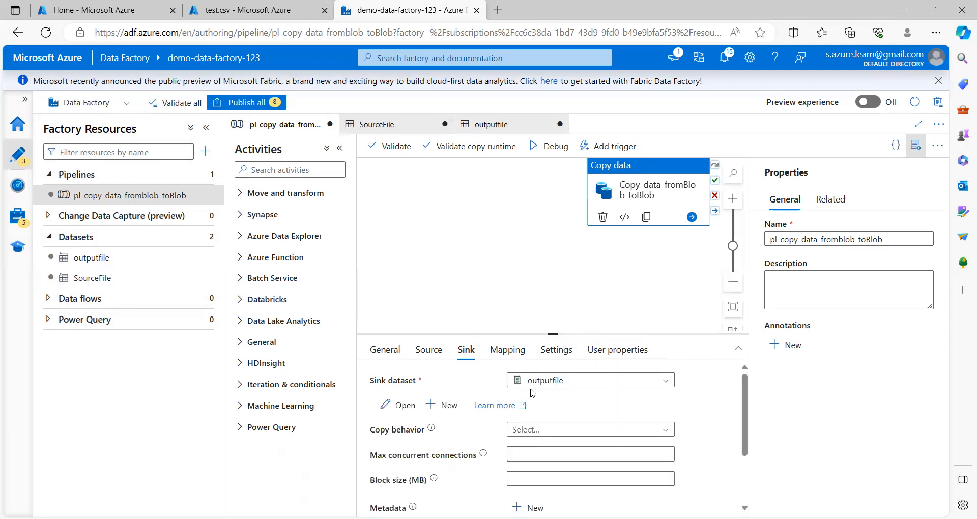
# Step: Set the sink's copy behavior to Flatten hierarchy and review the remaining sink settings
pyautogui.click(656, 431)
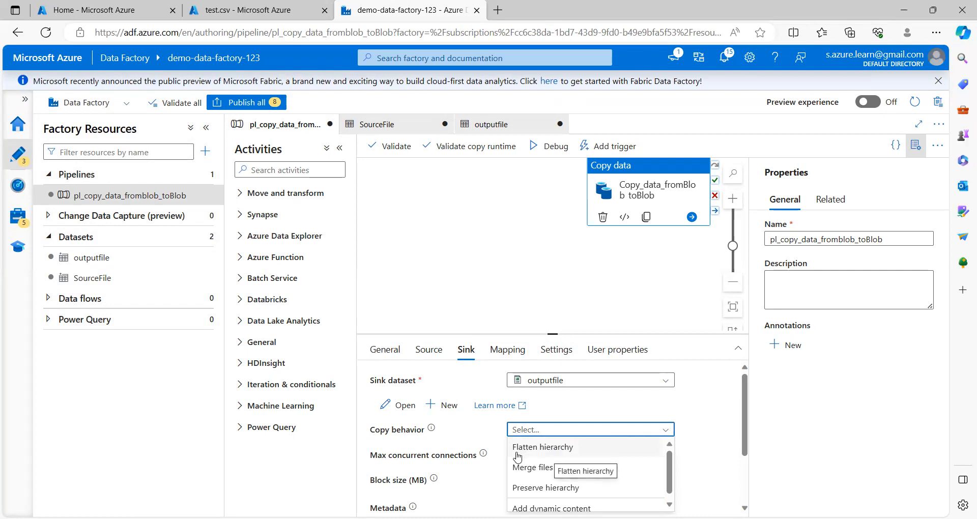
pyautogui.click(546, 448)
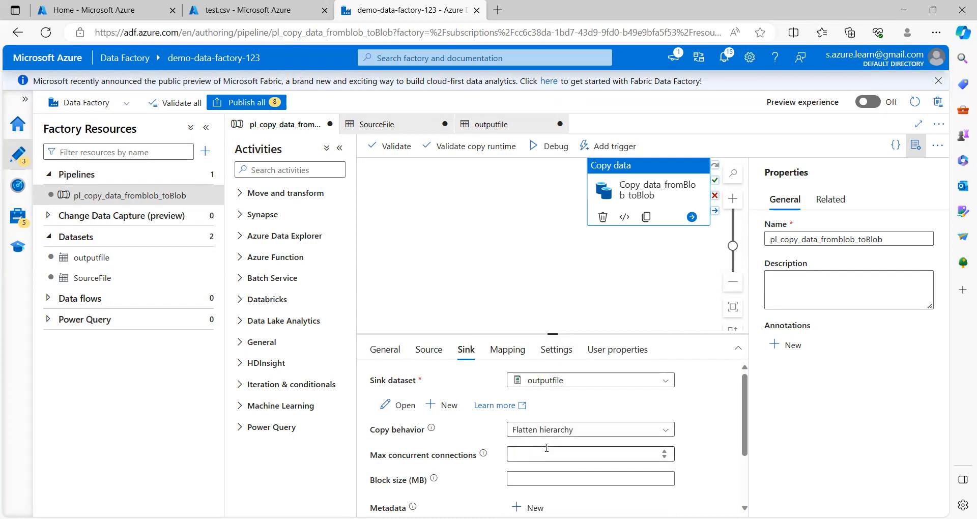
pyautogui.scroll(-1, 662, 412)
pyautogui.scroll(-2, 662, 412)
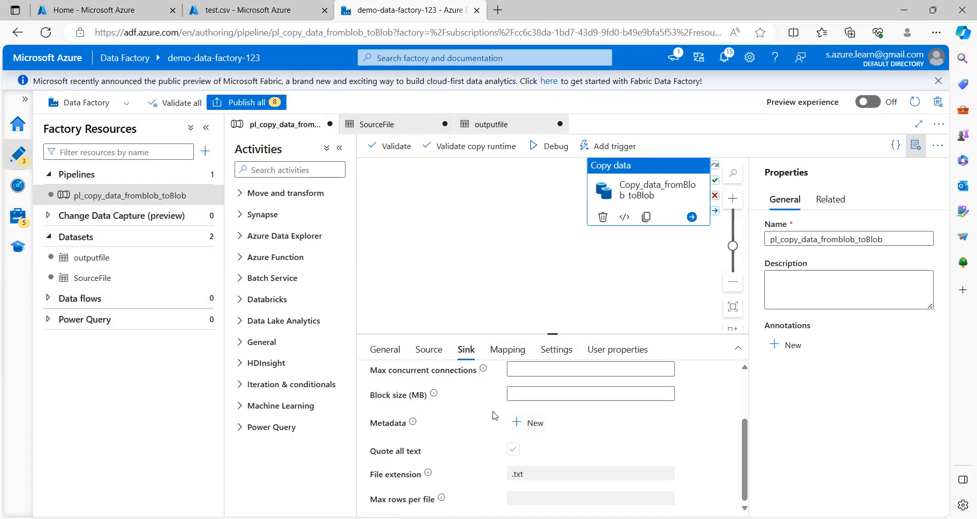
pyautogui.scroll(2, 514, 376)
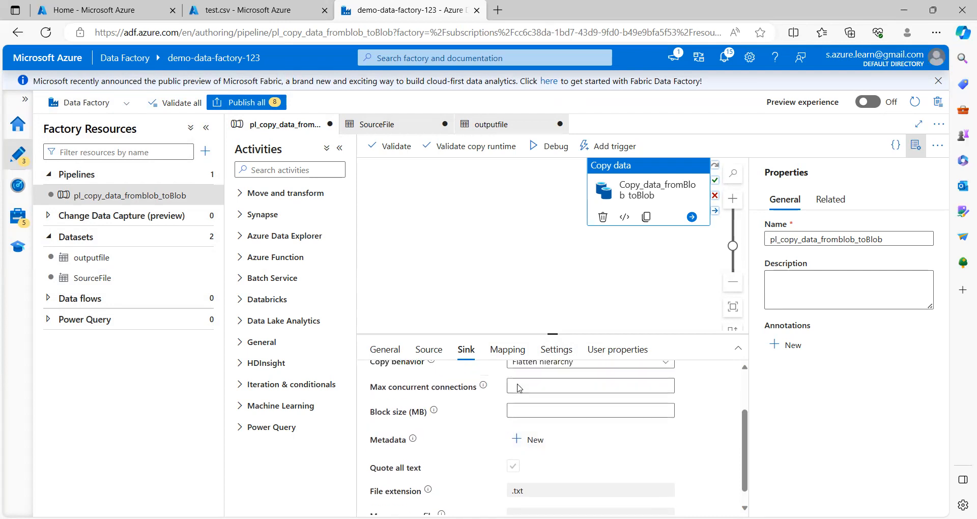
# Step: Import the schemas into the copy activity's column mapping and review the mapped source and destination columns
pyautogui.rightClick(509, 355)
pyautogui.click(500, 356)
pyautogui.click(500, 355)
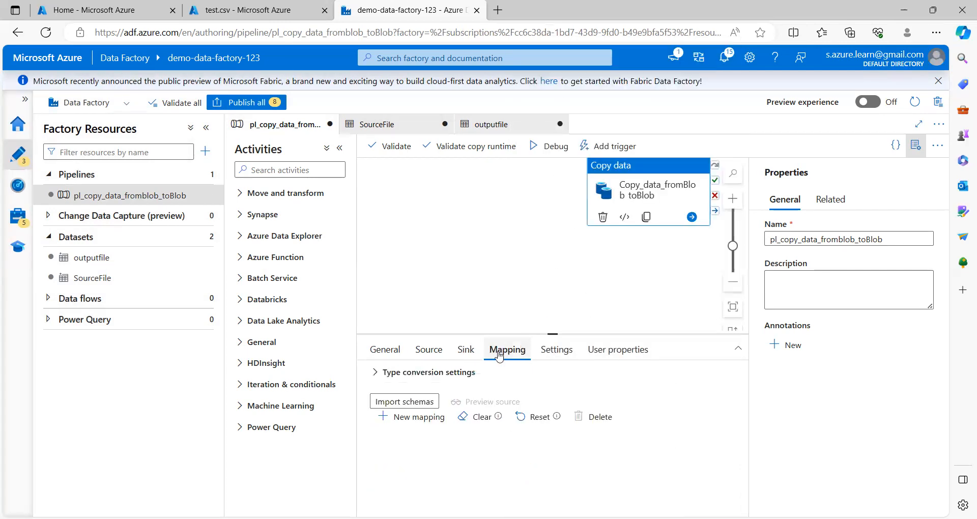
pyautogui.click(401, 406)
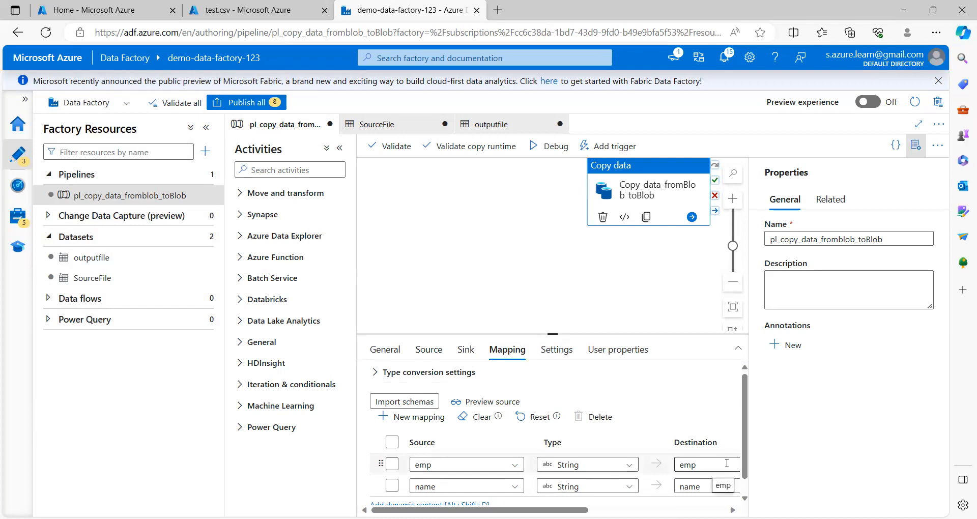
pyautogui.scroll(-1, 748, 483)
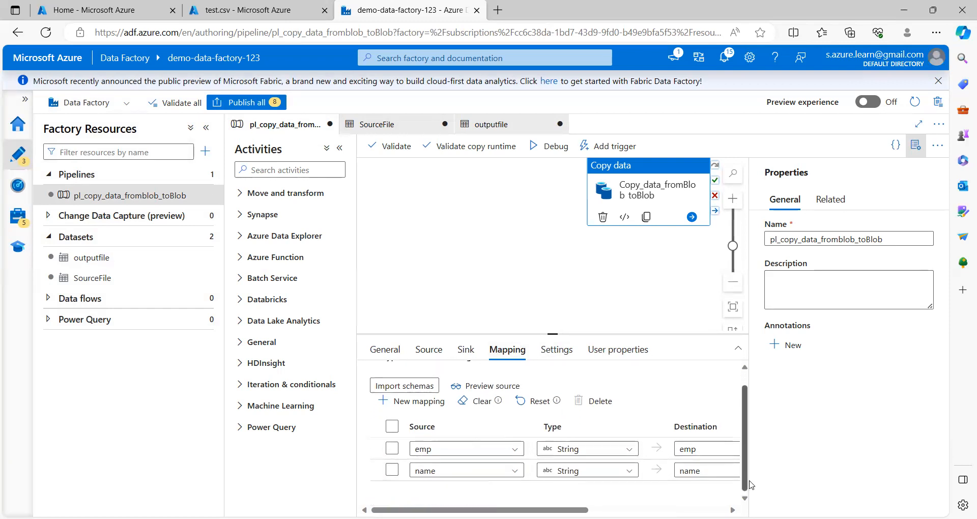
# Step: Rename the destination column mapped from emp as Employee_id
pyautogui.click(694, 469)
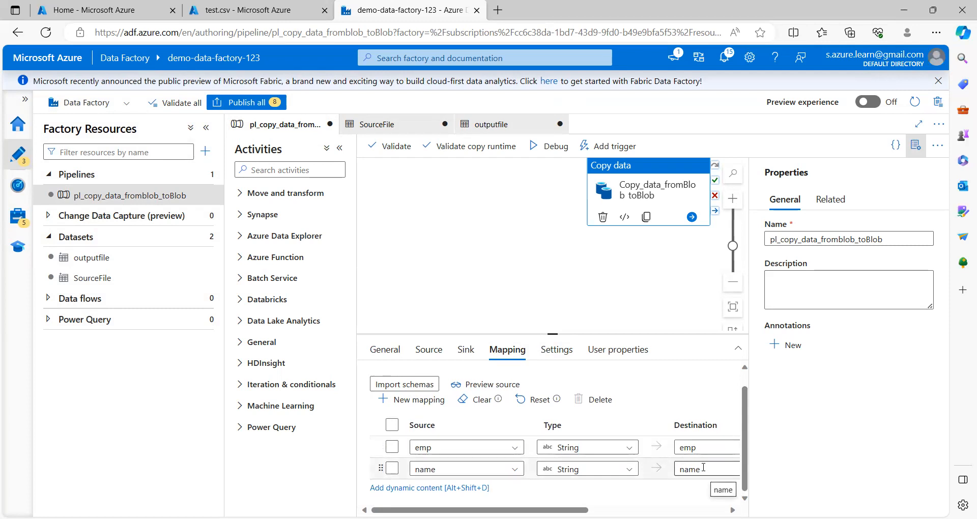
pyautogui.click(687, 450)
pyautogui.press('BackSpace')
pyautogui.write('Emp')
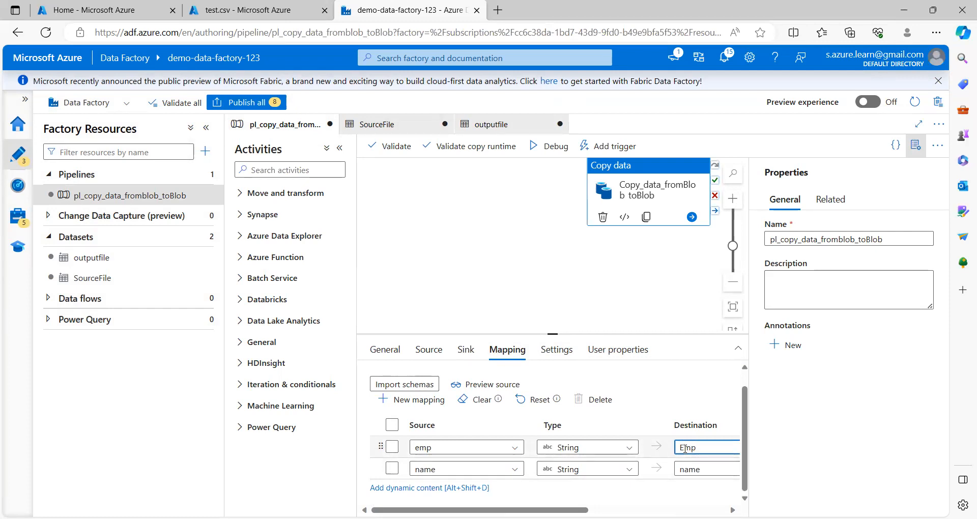
pyautogui.write('lo')
pyautogui.write('yee_id')
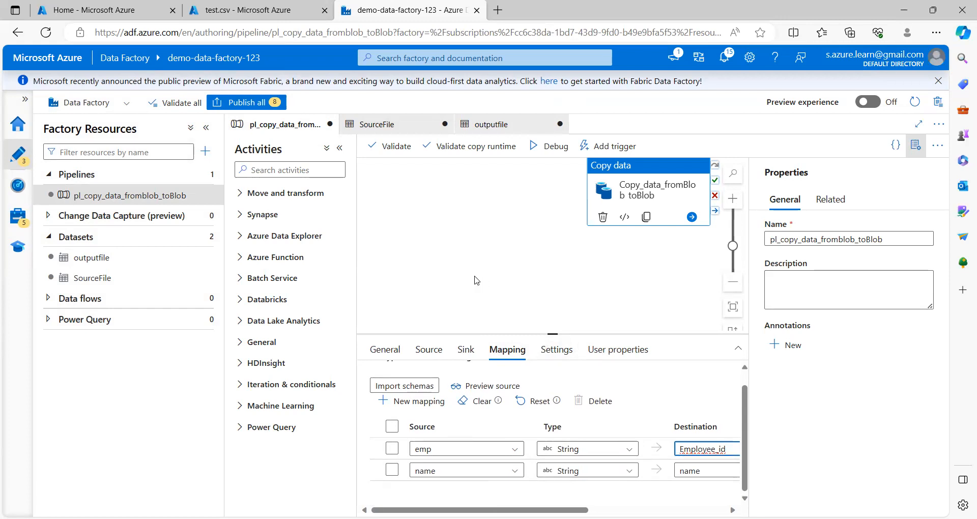
# Step: Validate the pipeline's copy runtime environment and check the available trigger options
pyautogui.click(473, 151)
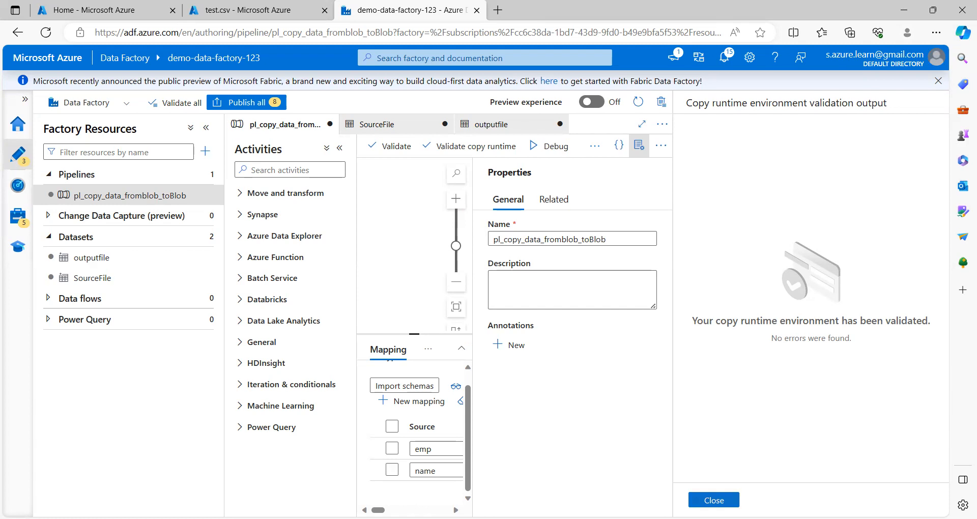
pyautogui.click(714, 501)
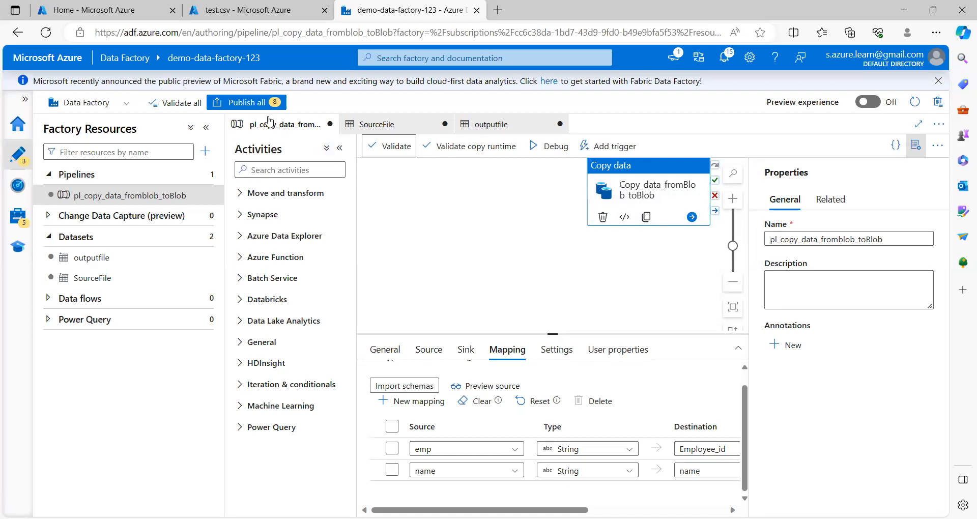
pyautogui.click(612, 147)
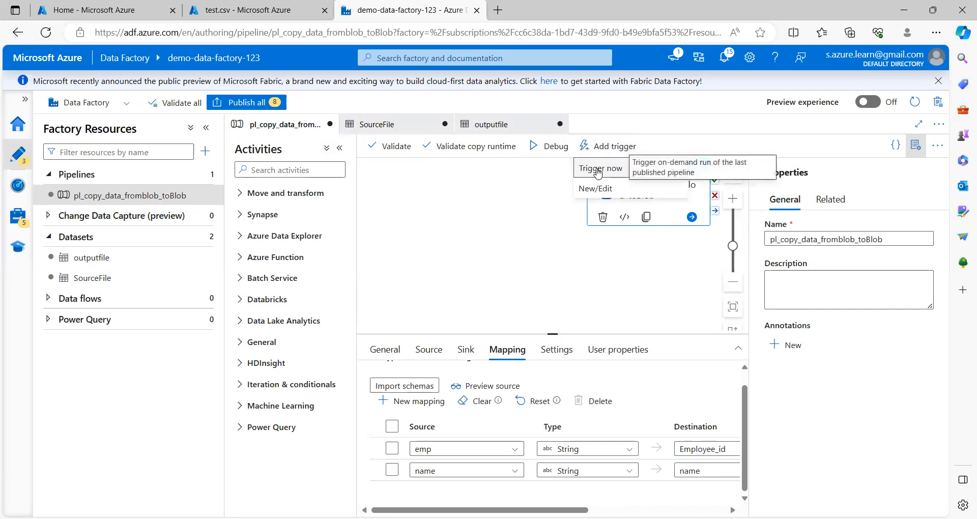
pyautogui.click(481, 195)
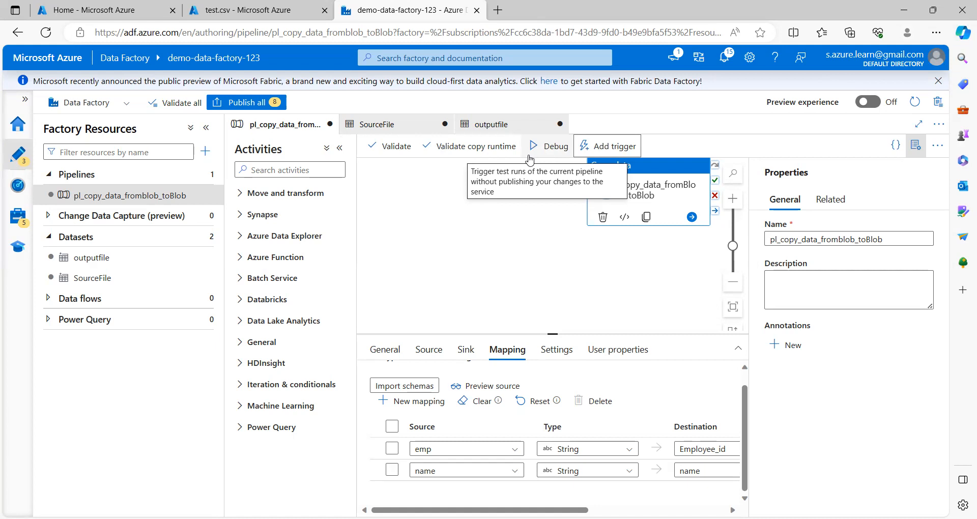
# Step: Start a debug run of the pl_copy_data_fromblob_toBlob pipeline and refresh its run status
pyautogui.click(556, 147)
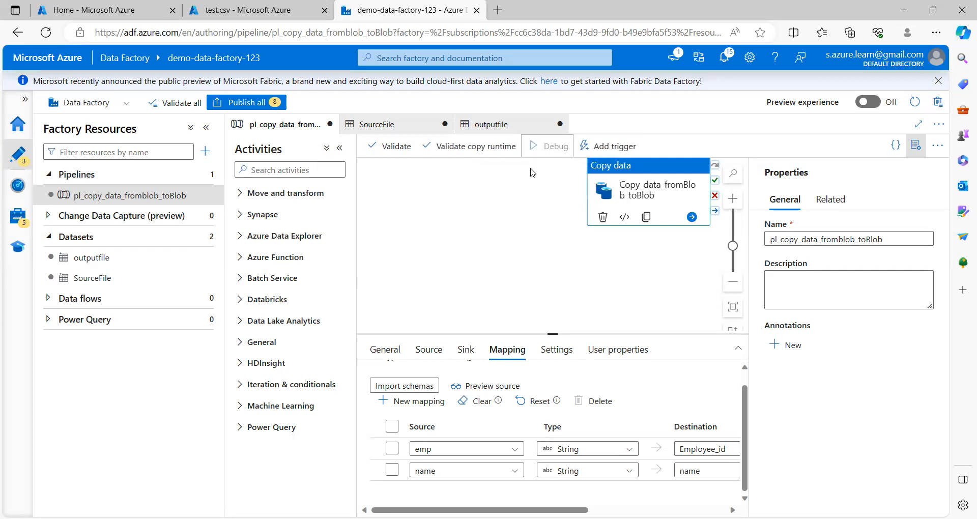
pyautogui.click(494, 330)
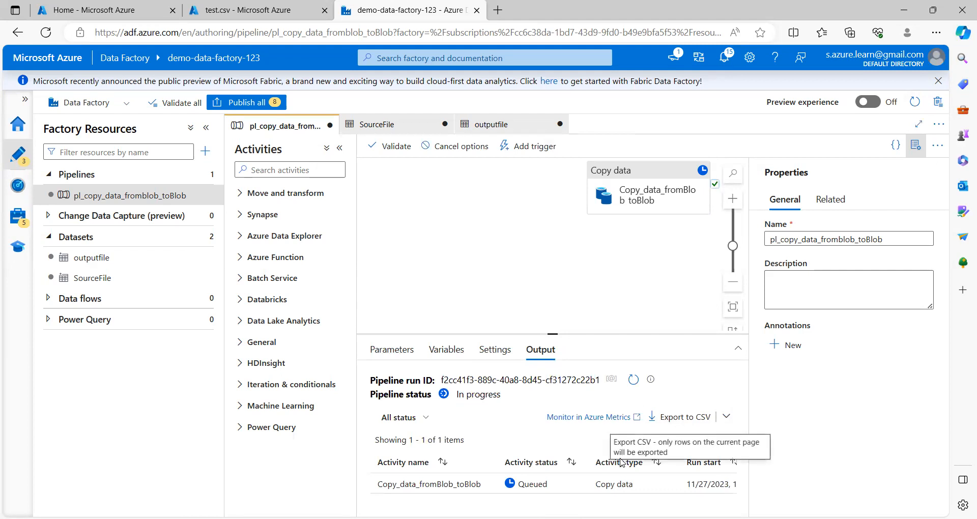
pyautogui.click(633, 379)
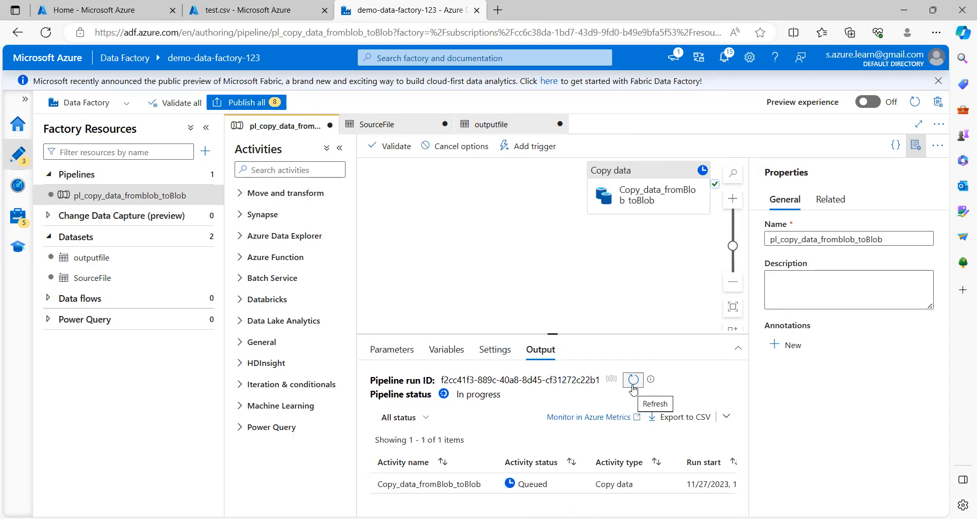
pyautogui.click(633, 386)
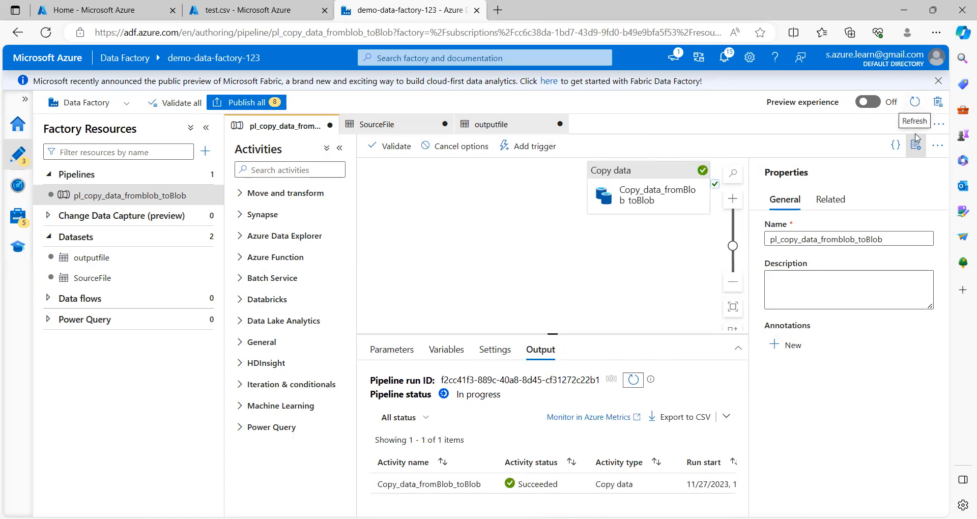
# Step: Examine the full input JSON of the Copy_data_fromBlob_toBlob run, including its source, sink and column mapping settings
pyautogui.moveTo(502, 483)
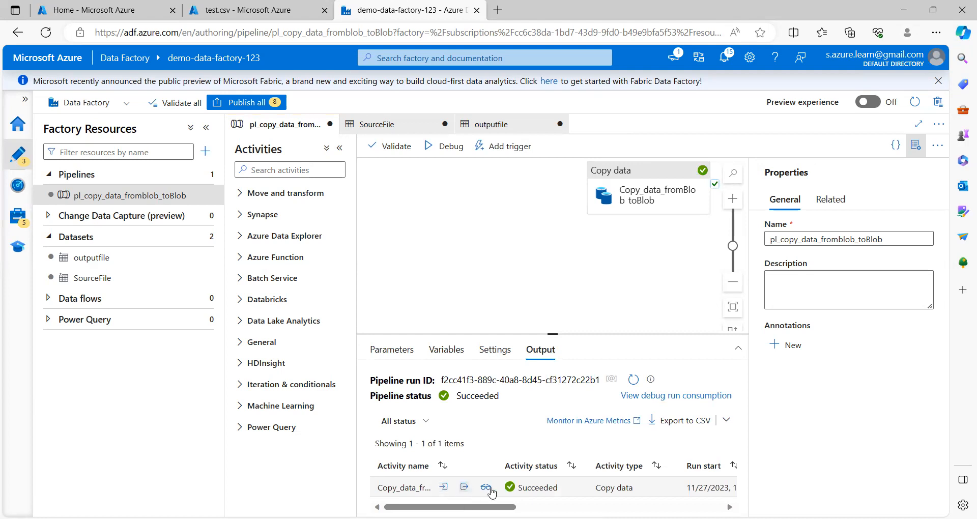
pyautogui.click(445, 488)
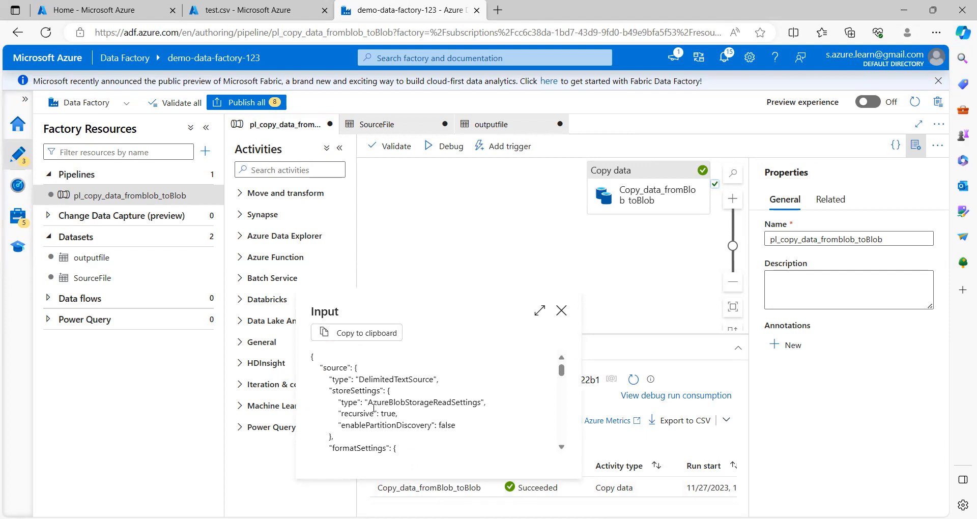
pyautogui.scroll(-3, 374, 407)
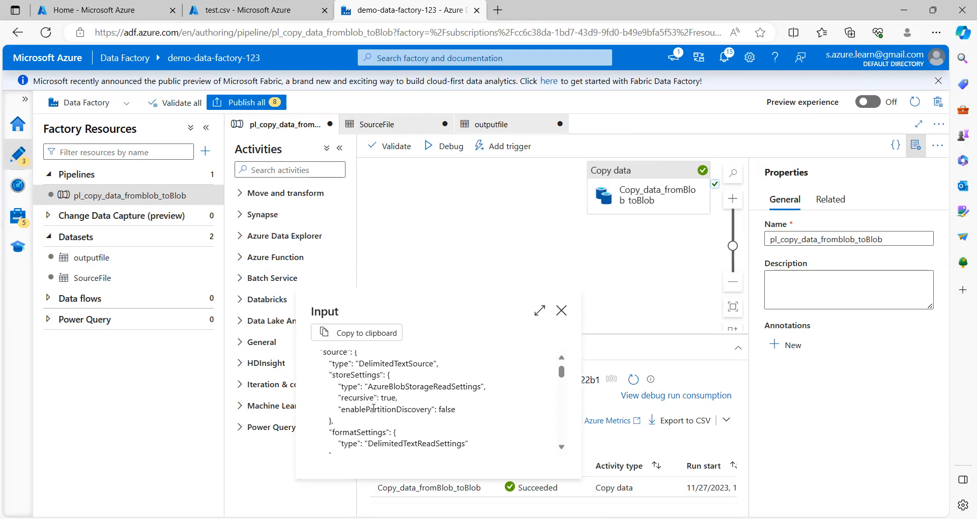
pyautogui.click(538, 312)
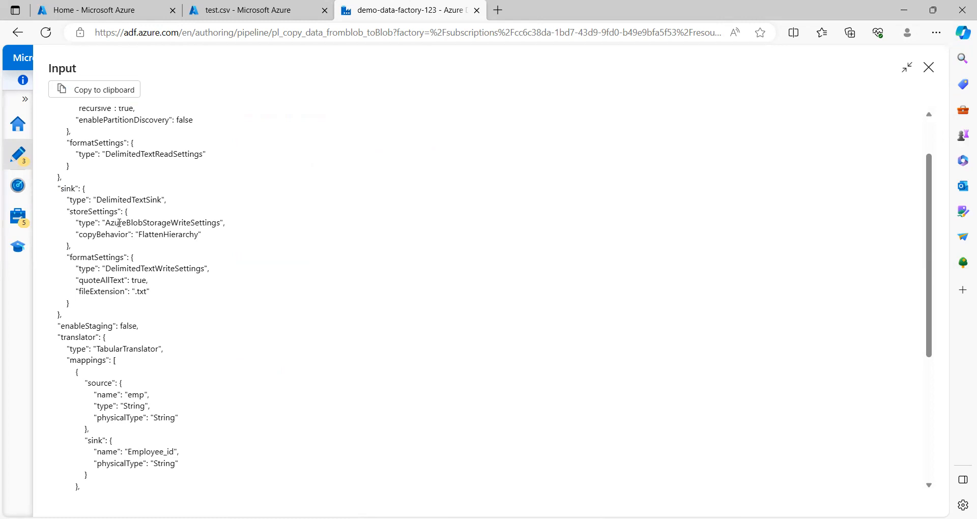
pyautogui.moveTo(100, 199); pyautogui.dragTo(167, 199)
pyautogui.scroll(1, 159, 202)
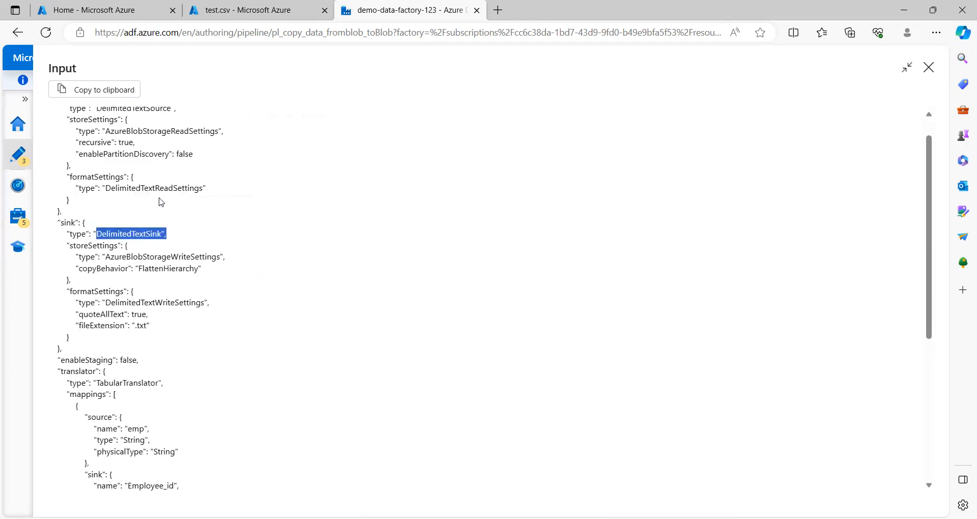
pyautogui.scroll(1, 160, 202)
pyautogui.moveTo(77, 127); pyautogui.dragTo(152, 138)
pyautogui.scroll(-5, 168, 219)
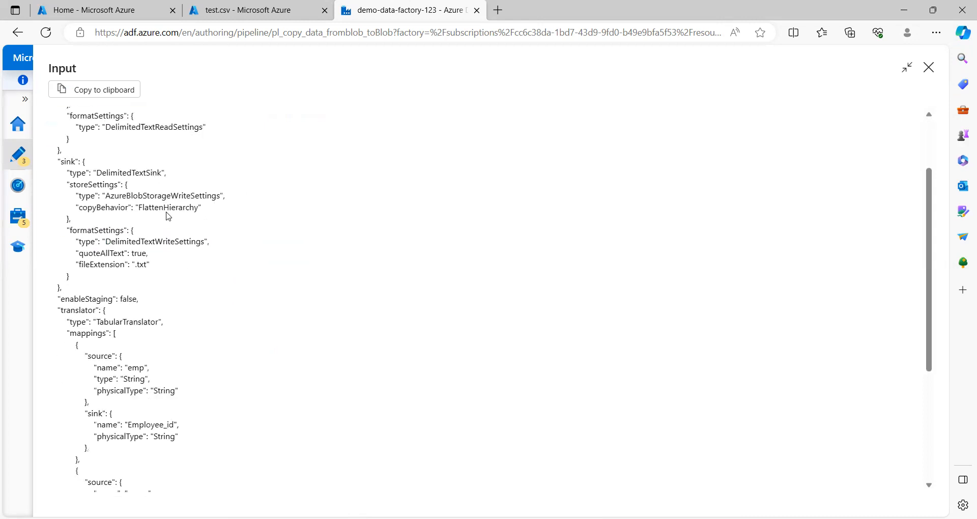
pyautogui.scroll(-2, 170, 276)
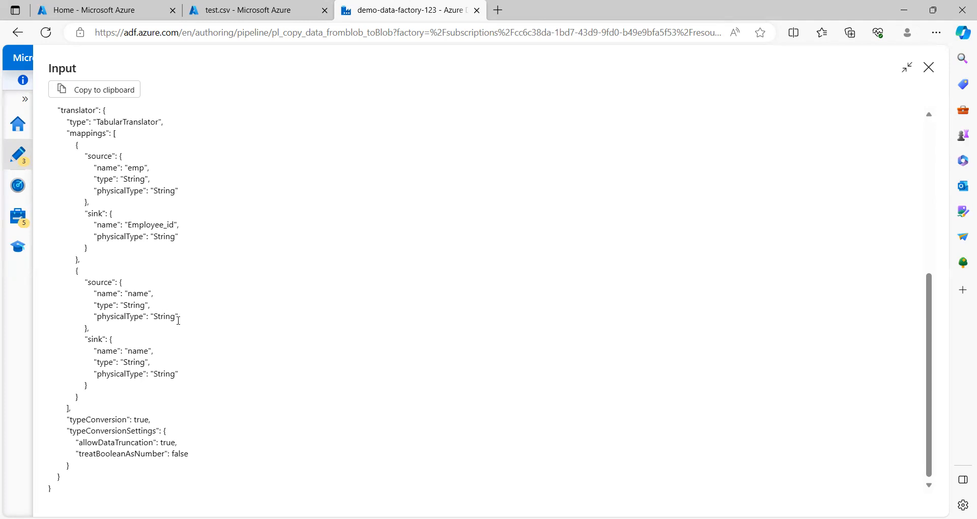
pyautogui.moveTo(96, 288); pyautogui.dragTo(176, 328)
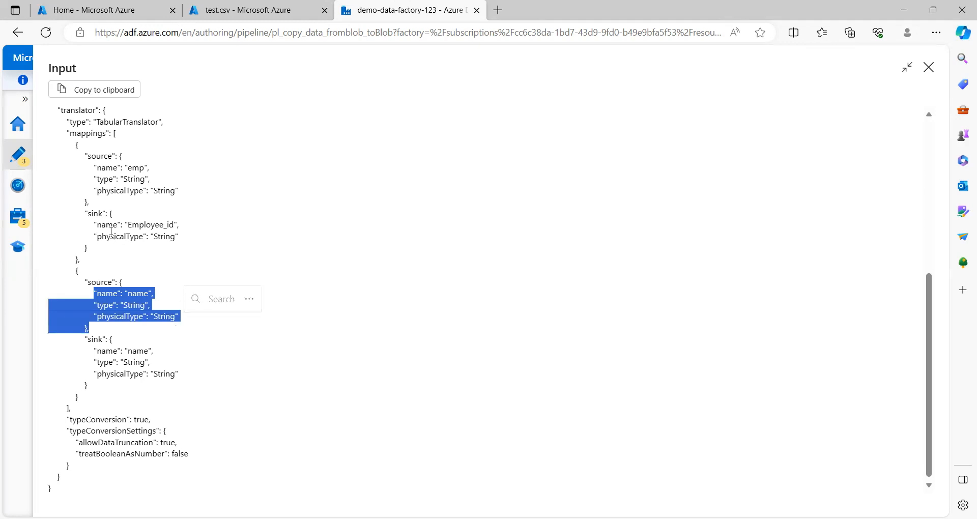
pyautogui.scroll(5, 111, 231)
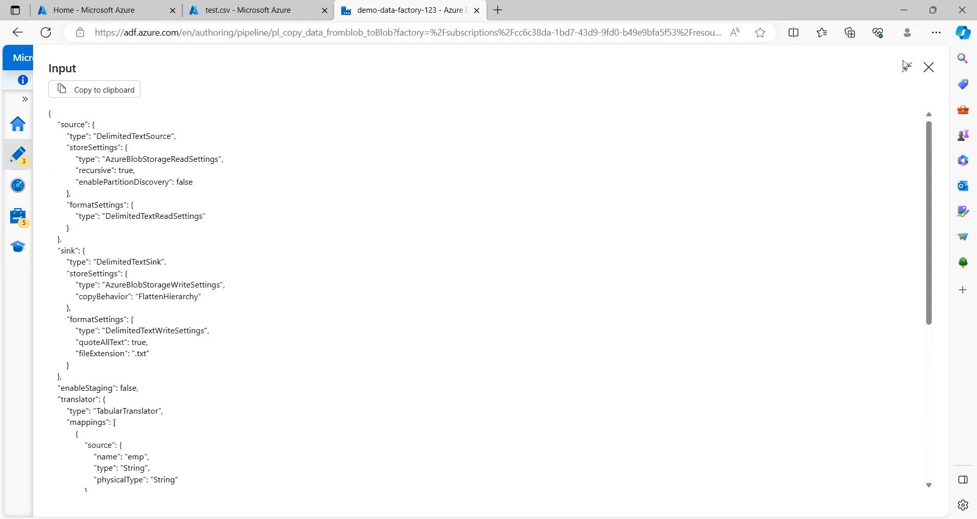
pyautogui.click(929, 67)
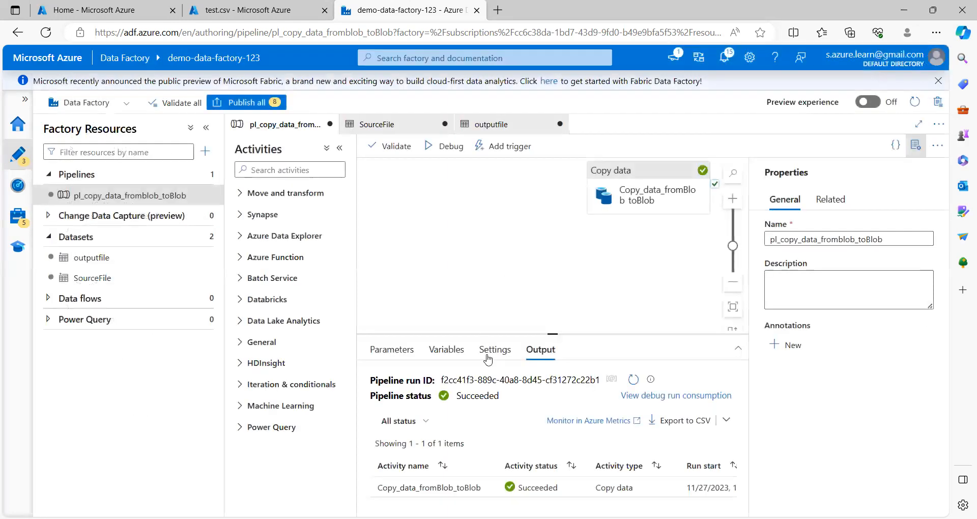
# Step: Examine the full output JSON of the Copy_data_fromBlob_toBlob run, comparing its rows read and rows copied with the data rows in test.csv
pyautogui.click(463, 490)
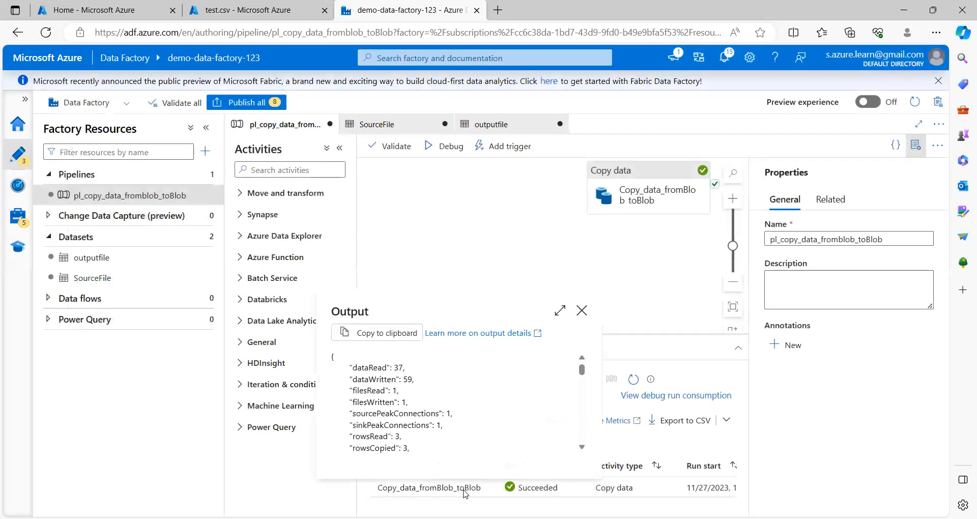
pyautogui.click(560, 310)
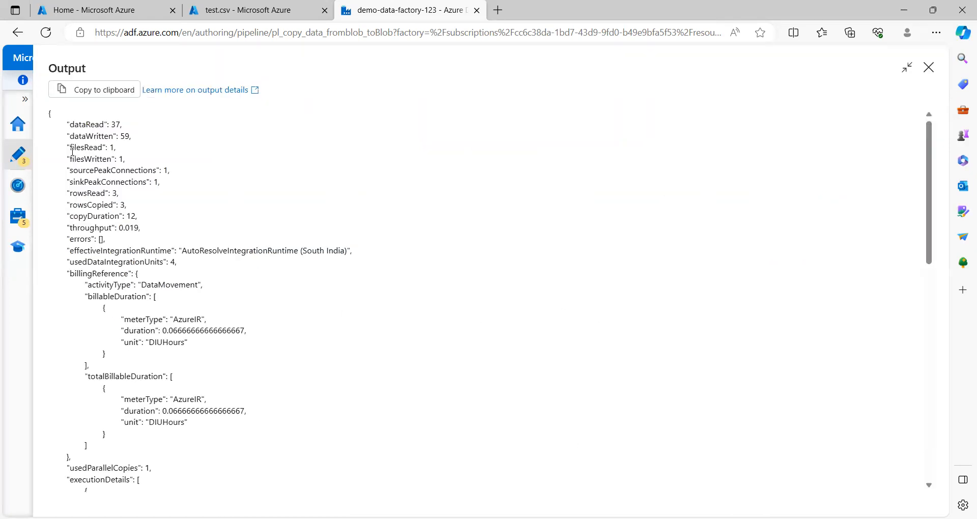
pyautogui.moveTo(70, 147); pyautogui.dragTo(126, 160)
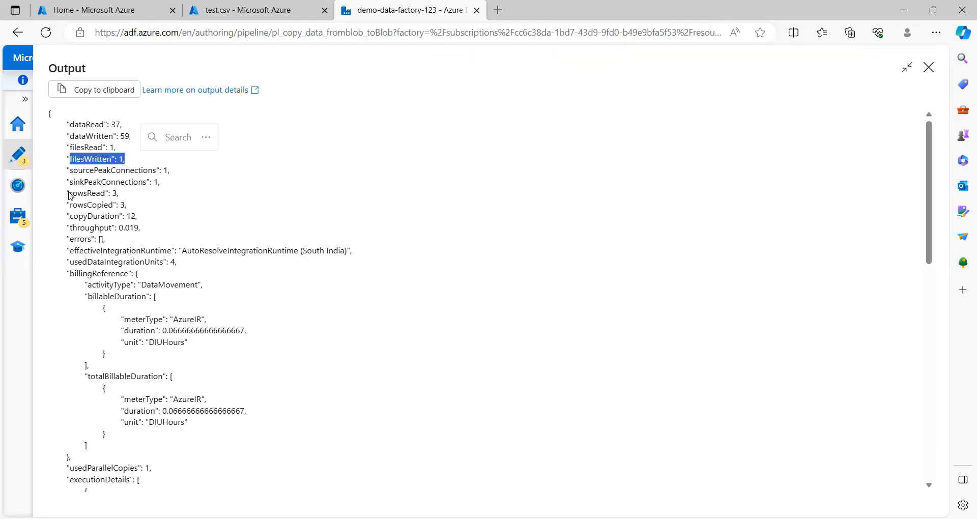
pyautogui.moveTo(68, 193); pyautogui.dragTo(124, 194)
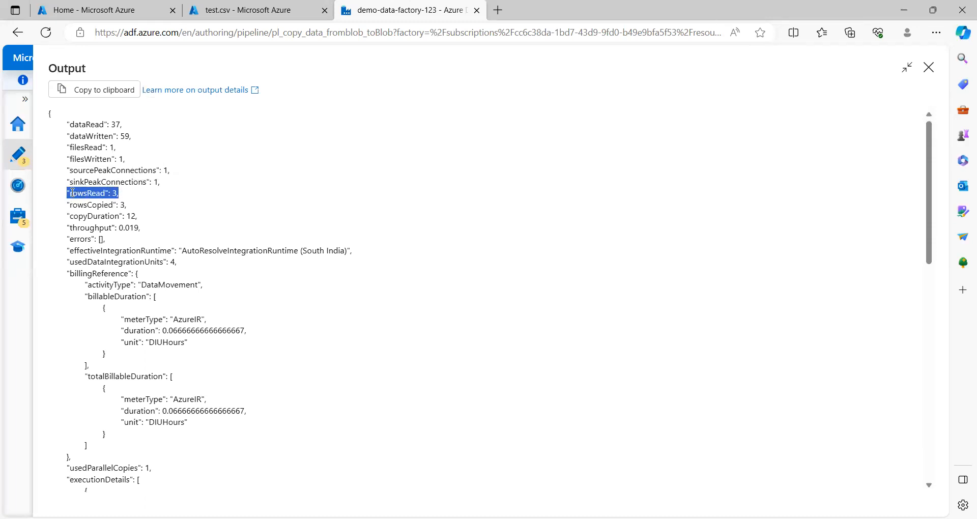
pyautogui.hotkey('alt', 'Tab')
pyautogui.click(213, 14)
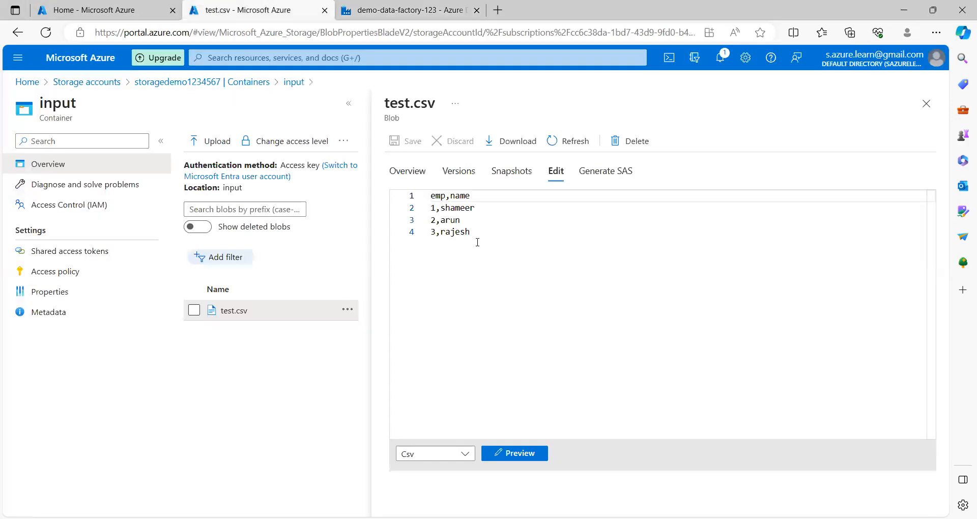
pyautogui.moveTo(477, 237); pyautogui.dragTo(433, 210)
pyautogui.click(402, 10)
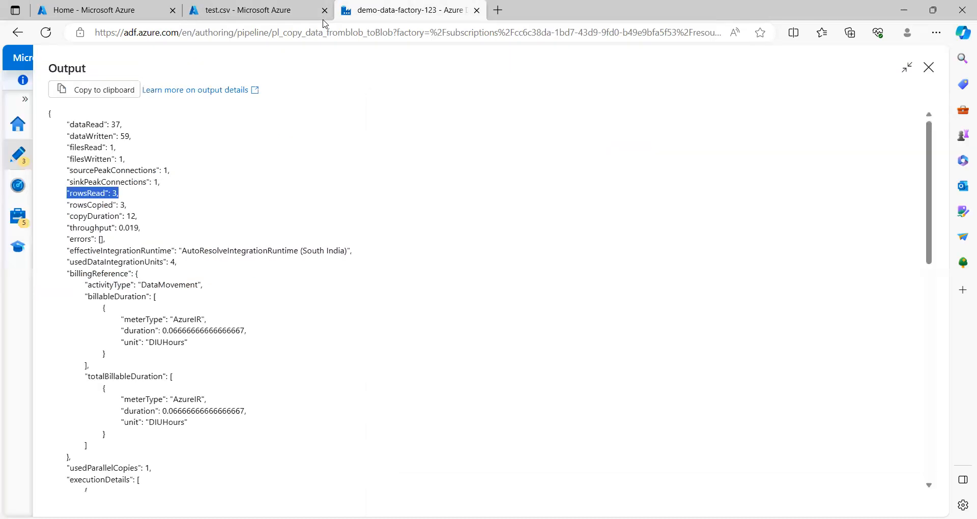
pyautogui.click(129, 200)
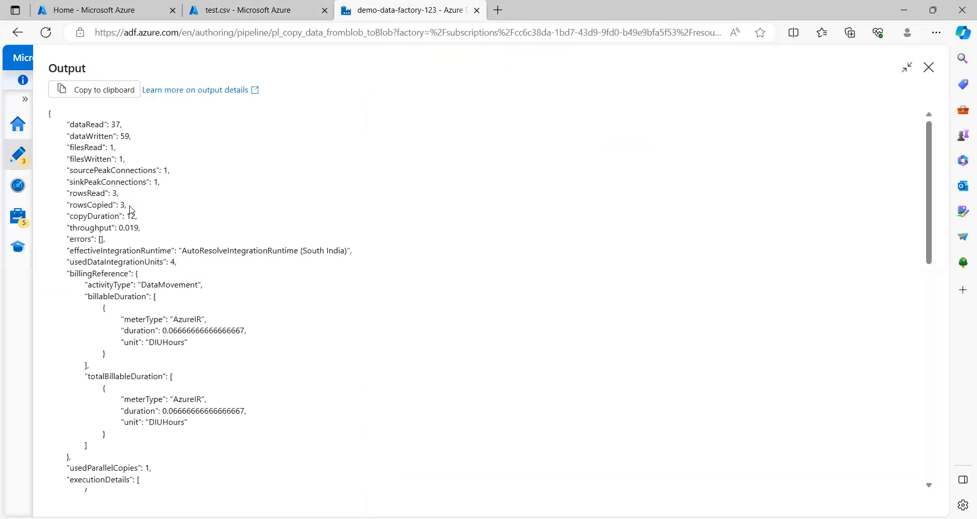
pyautogui.moveTo(128, 205); pyautogui.dragTo(76, 208)
pyautogui.click(268, 246)
pyautogui.click(929, 69)
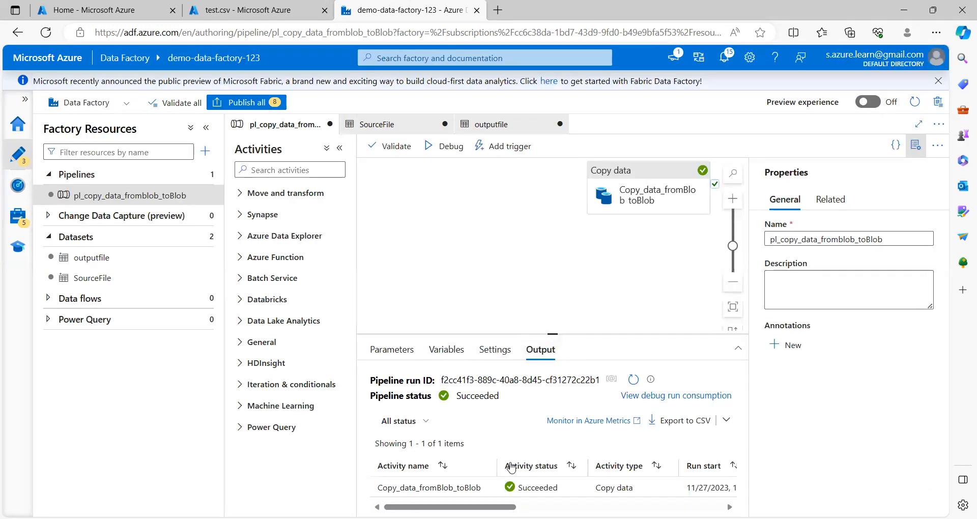
# Step: Review the copy run's details, checking source and sink regions, files and rows read and written, and the duration breakdown
pyautogui.moveTo(487, 492)
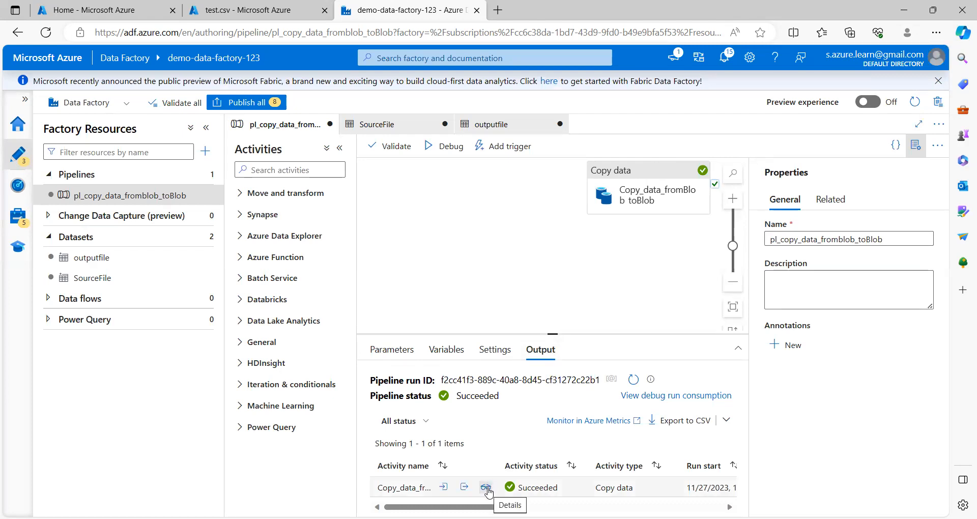
pyautogui.click(486, 488)
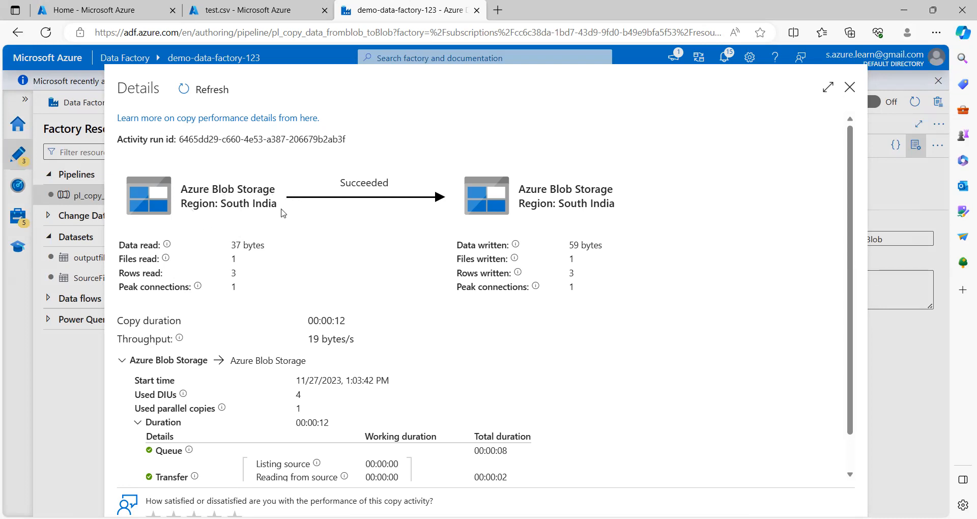
pyautogui.moveTo(222, 206); pyautogui.dragTo(279, 205)
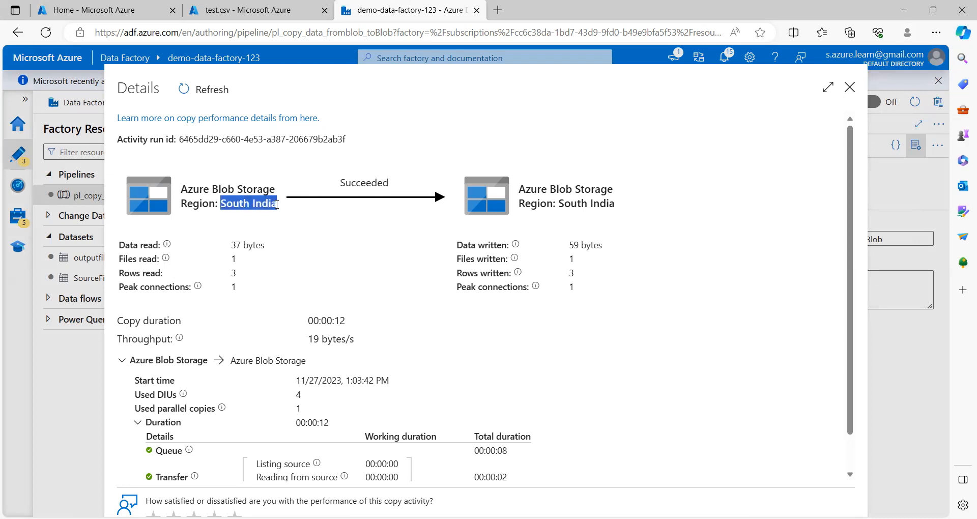
pyautogui.click(518, 192)
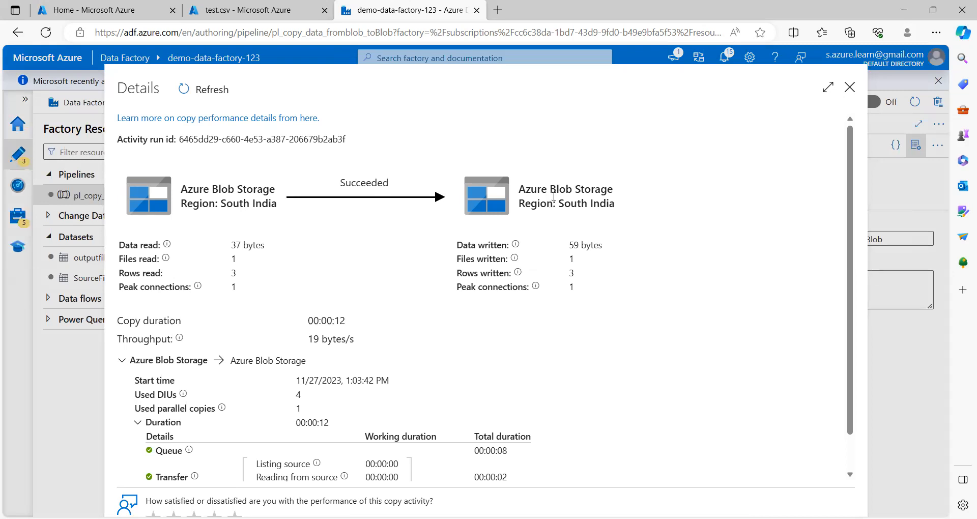
pyautogui.moveTo(555, 189); pyautogui.dragTo(646, 192)
pyautogui.moveTo(565, 204); pyautogui.dragTo(636, 212)
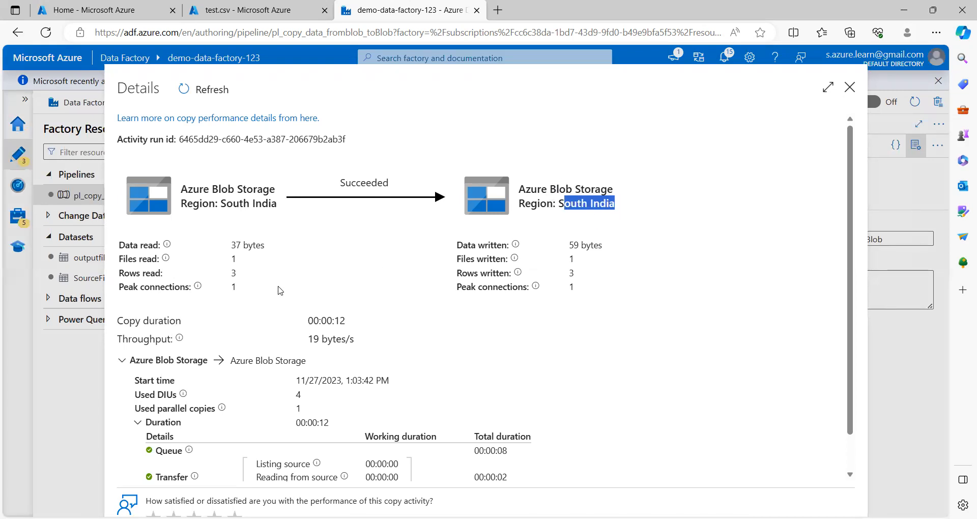
pyautogui.moveTo(228, 260); pyautogui.dragTo(240, 263)
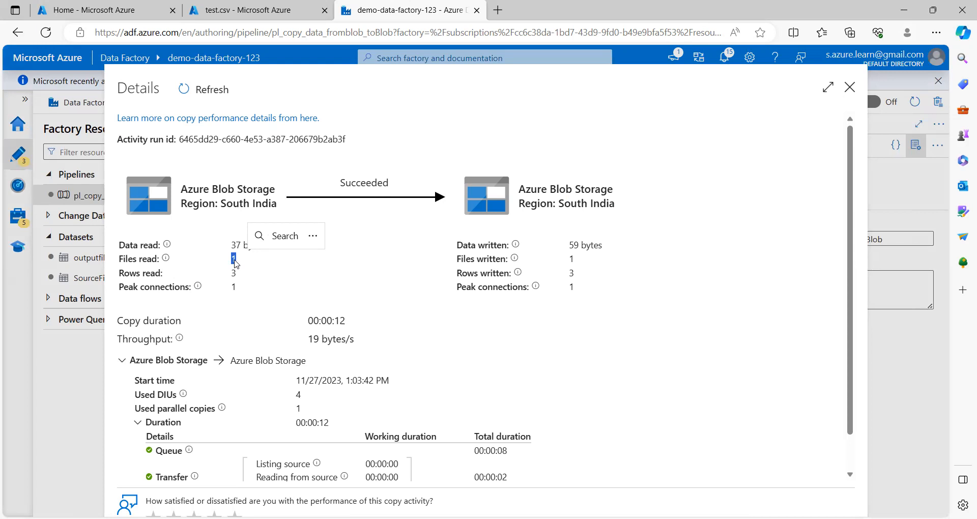
pyautogui.moveTo(226, 274); pyautogui.dragTo(243, 277)
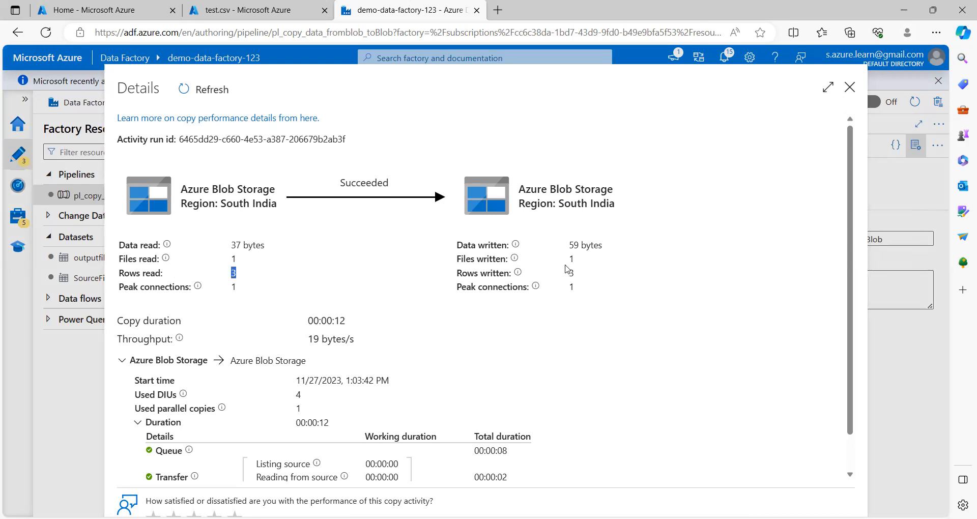
pyautogui.moveTo(566, 271); pyautogui.dragTo(575, 275)
pyautogui.scroll(-2, 589, 278)
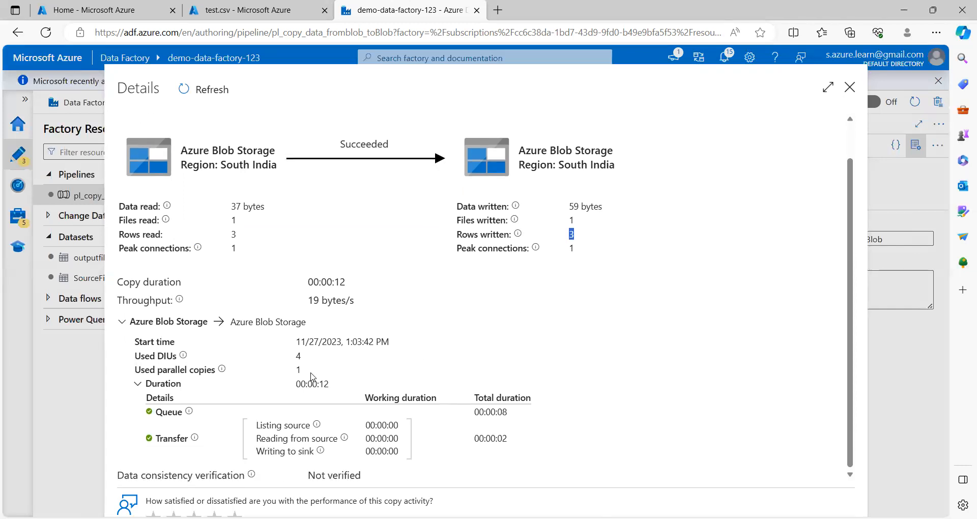
pyautogui.click(850, 88)
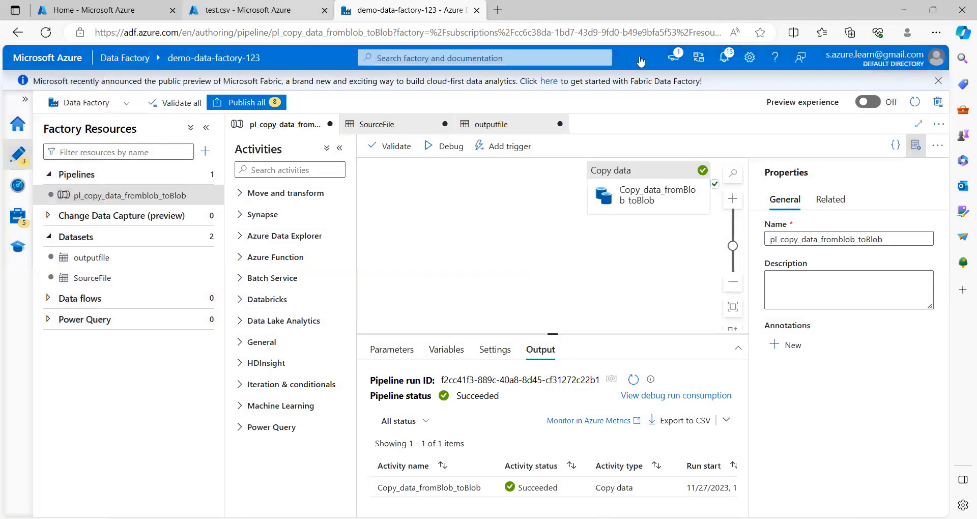
# Step: Open outputfile.csv from the demo folder of the storagedemo1234567 output container and inspect its copied contents
pyautogui.click(278, 10)
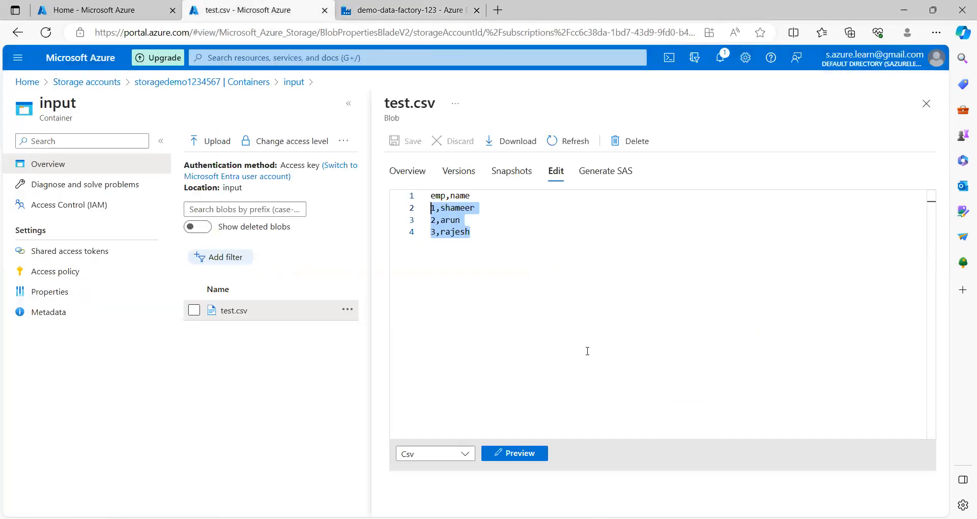
pyautogui.click(255, 84)
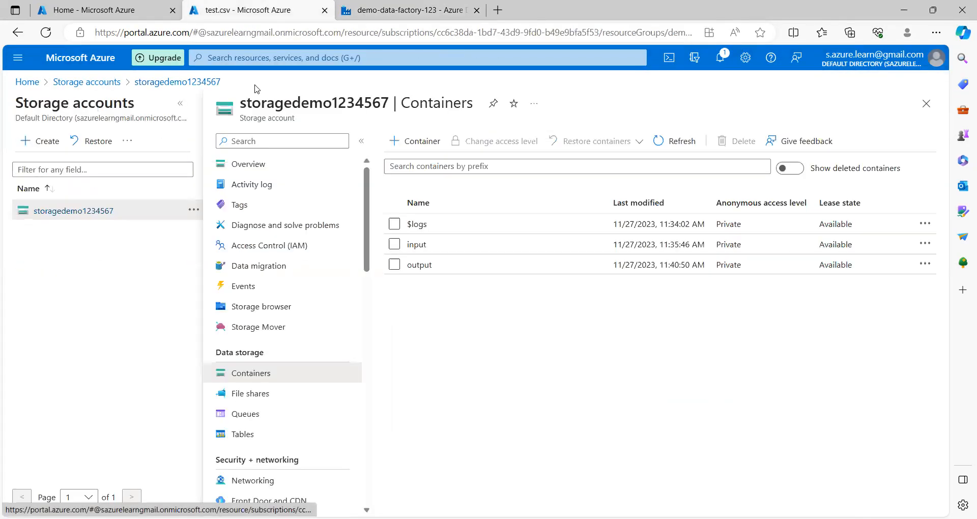
pyautogui.click(420, 265)
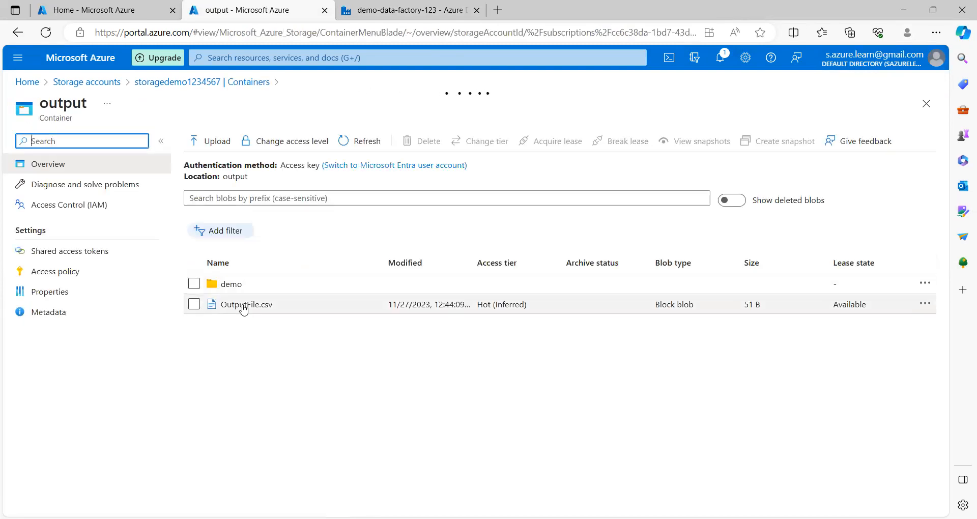
pyautogui.click(231, 284)
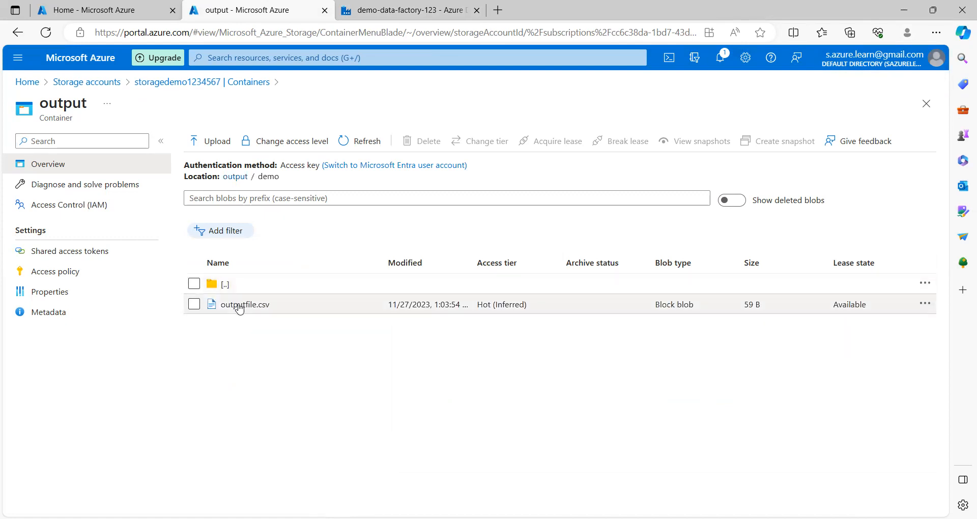
pyautogui.click(238, 306)
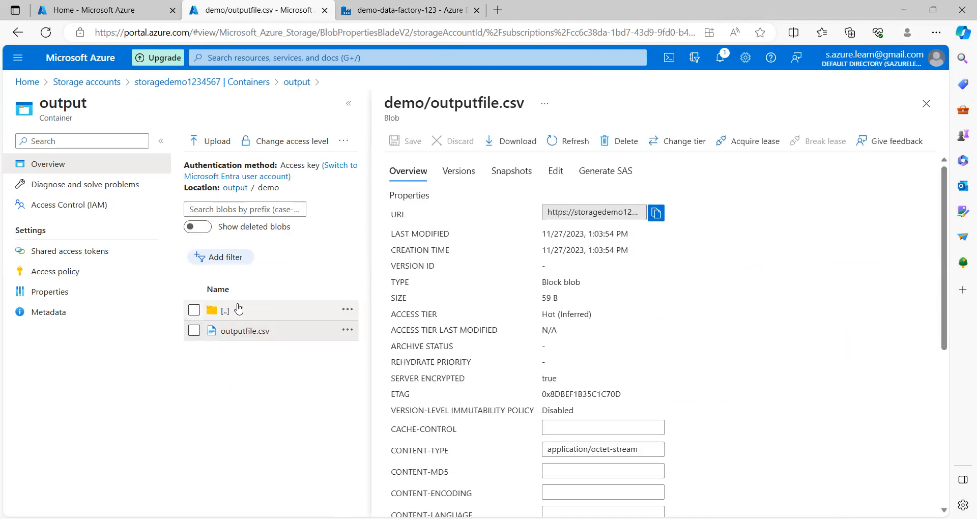
pyautogui.click(555, 174)
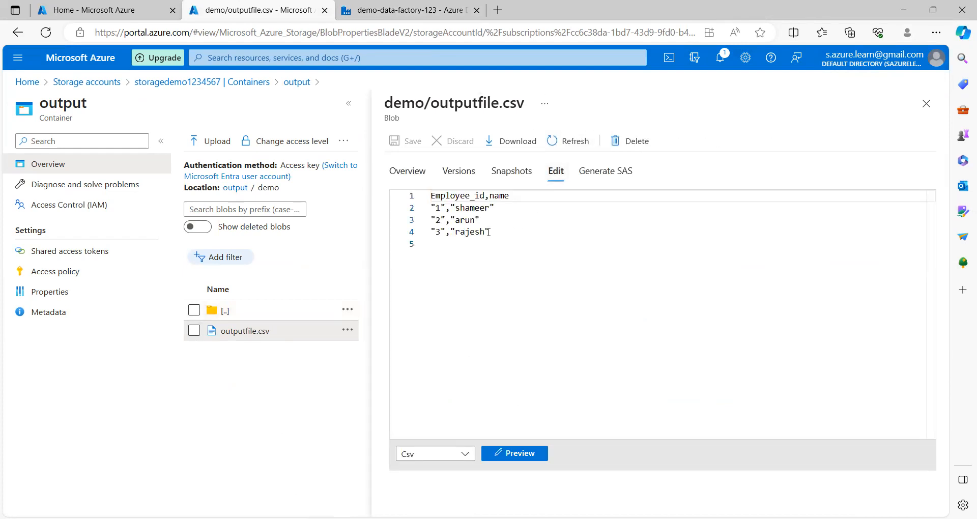
pyautogui.moveTo(489, 232); pyautogui.dragTo(403, 199)
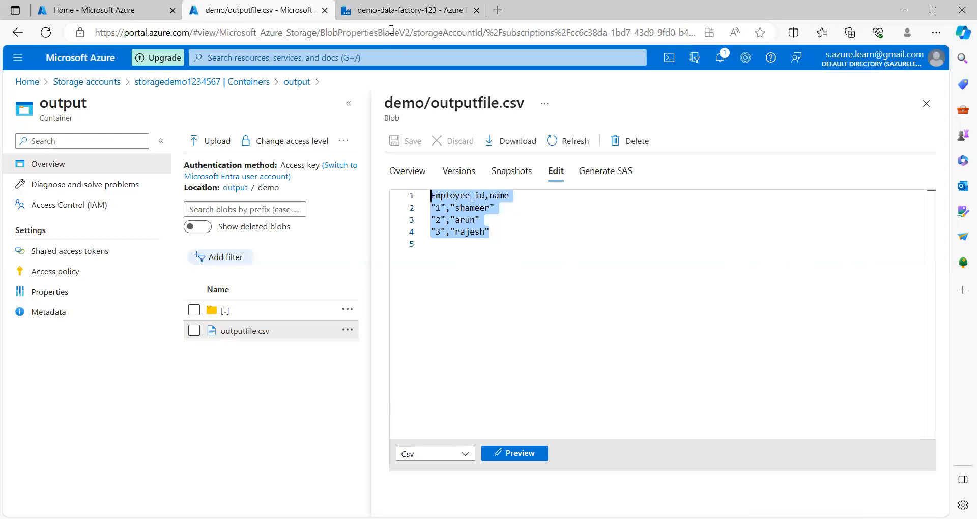
# Step: Compare the Employee_id header in demo/outputfile.csv with the destination columns in the Copy data activity's mapping
pyautogui.click(381, 15)
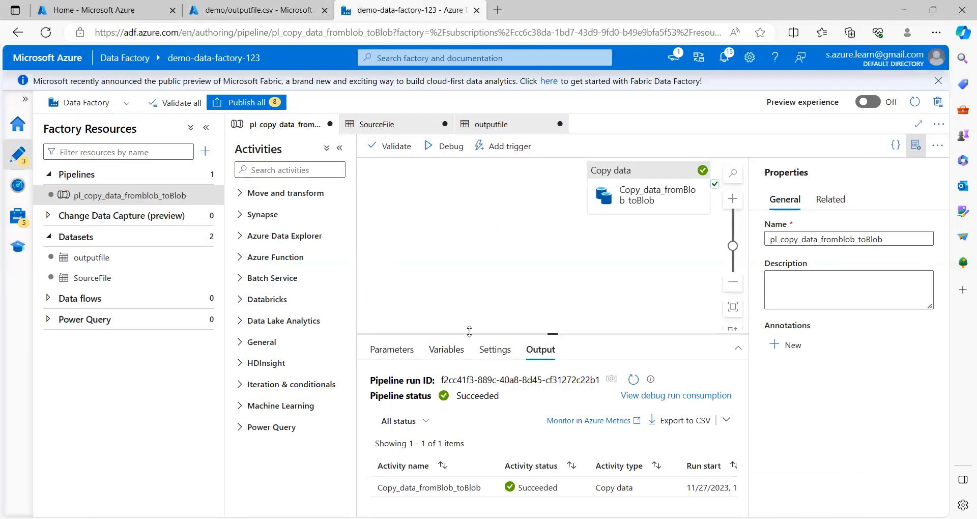
pyautogui.click(631, 198)
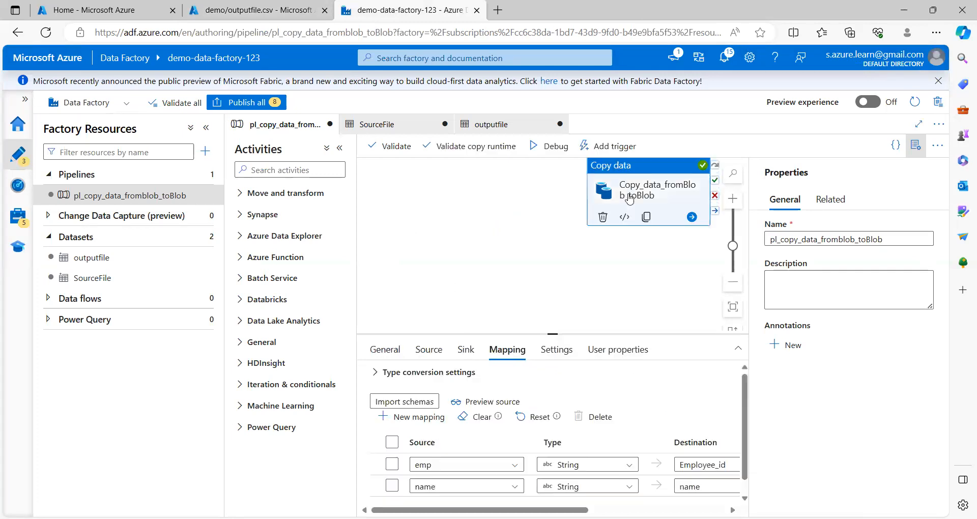
pyautogui.click(259, 20)
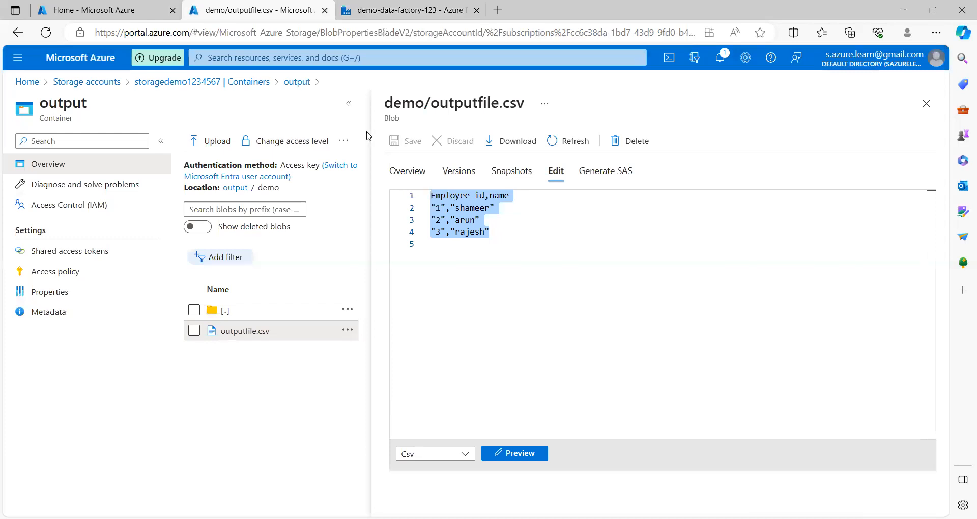
pyautogui.click(447, 195)
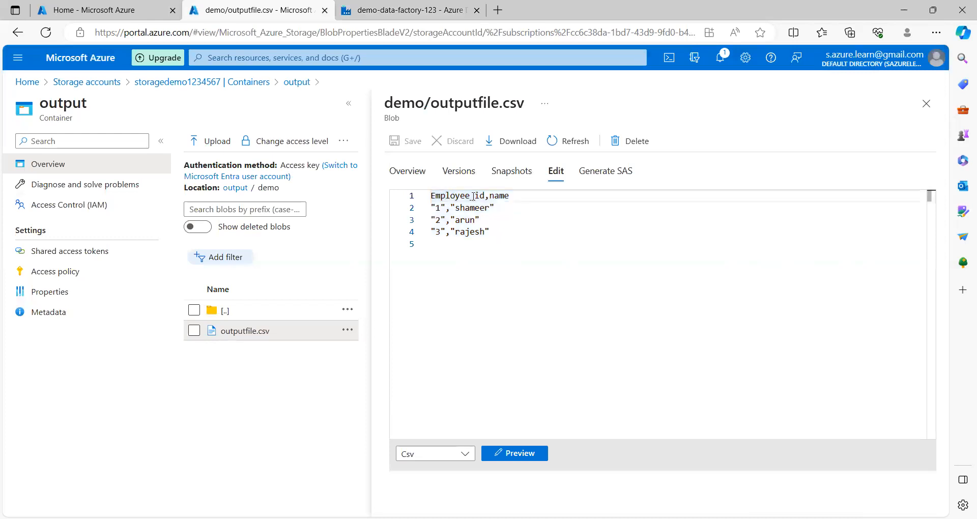
pyautogui.moveTo(485, 195); pyautogui.dragTo(427, 196)
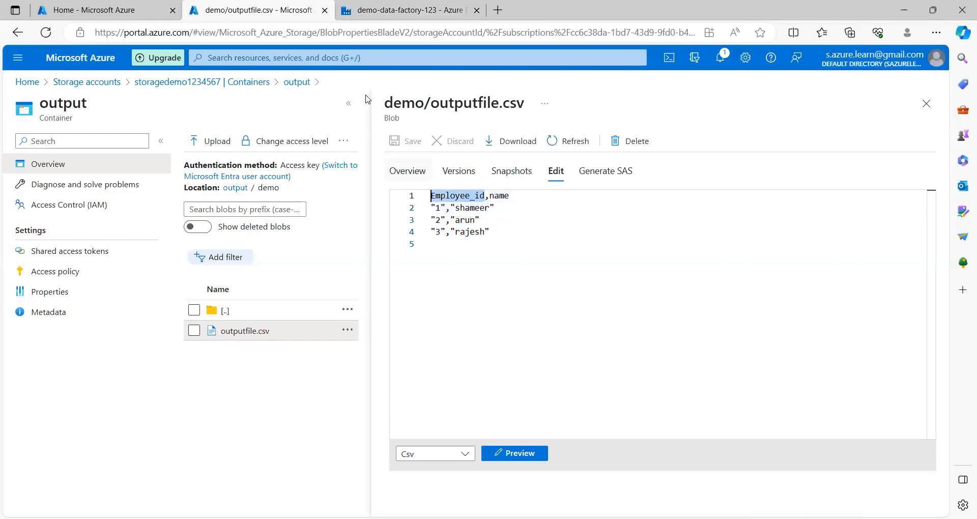
pyautogui.click(356, 21)
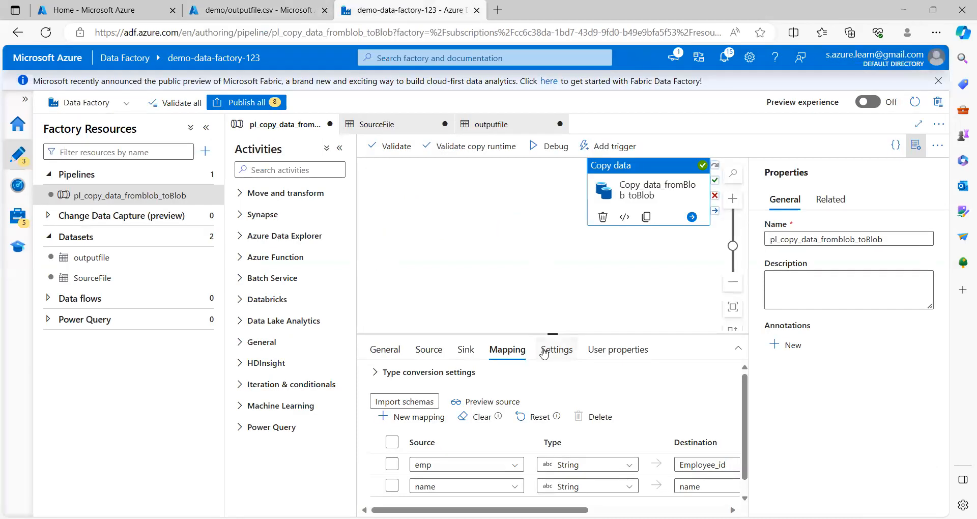
pyautogui.moveTo(479, 511); pyautogui.dragTo(591, 510)
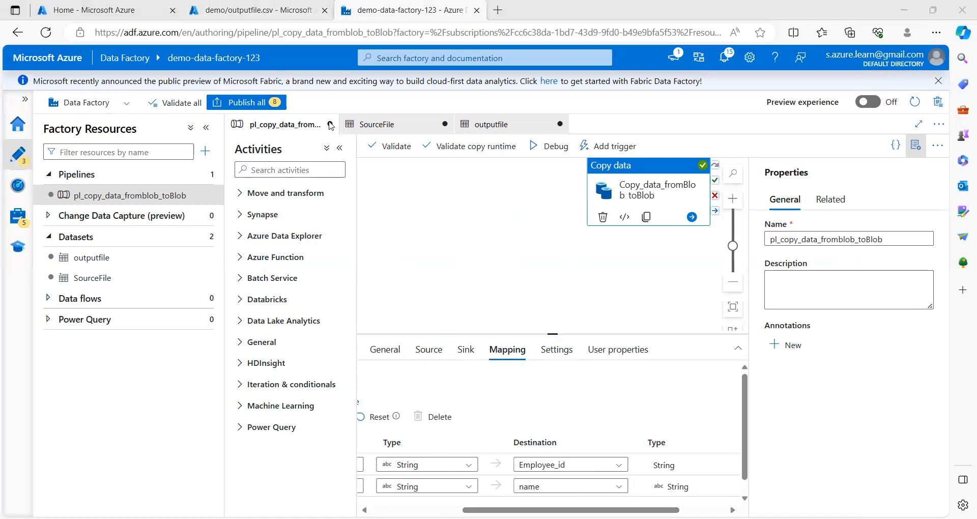
pyautogui.click(252, 11)
pyautogui.hotkey('ctrl', 'Tab')
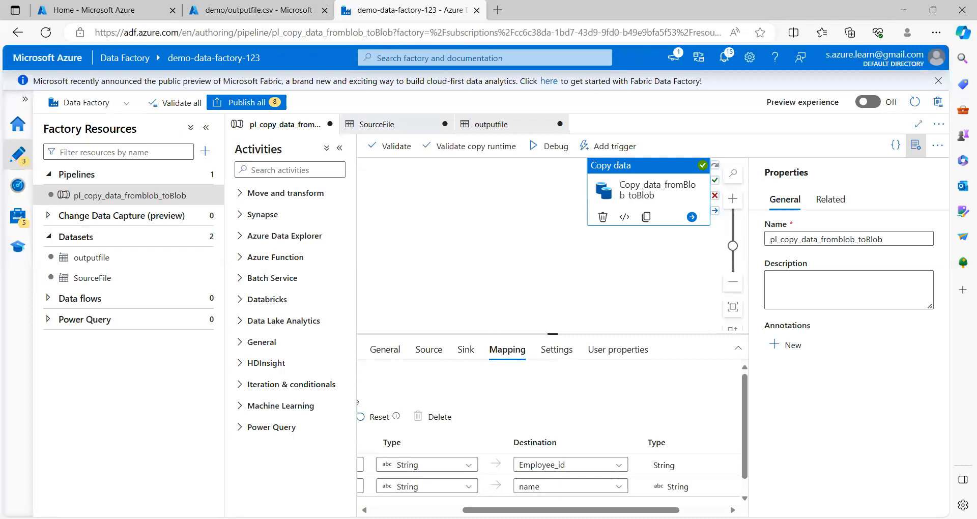
# Step: Delete the name column's row from the Copy data activity's mapping, keeping only the emp to Employee_id mapping
pyautogui.hscroll(-2, 564, 449)
pyautogui.hscroll(-4, 550, 448)
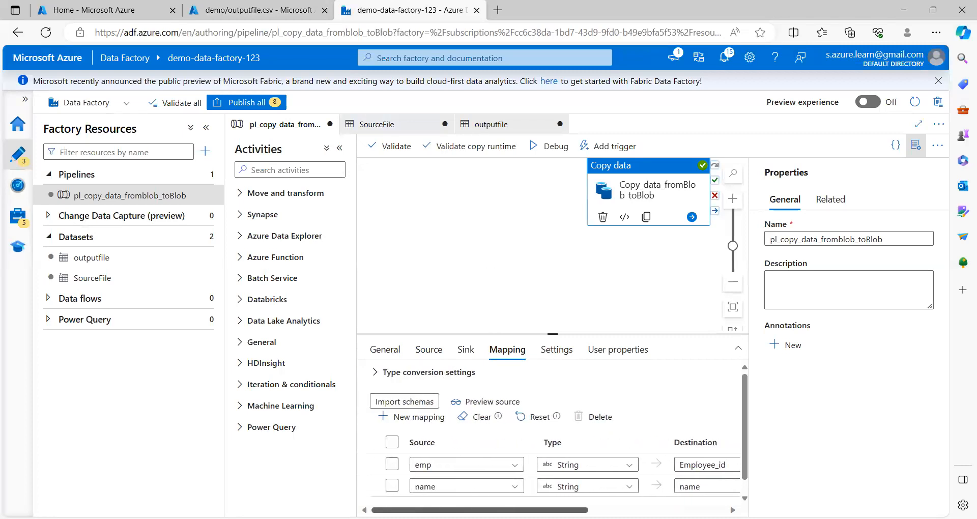
pyautogui.hscroll(5, 550, 448)
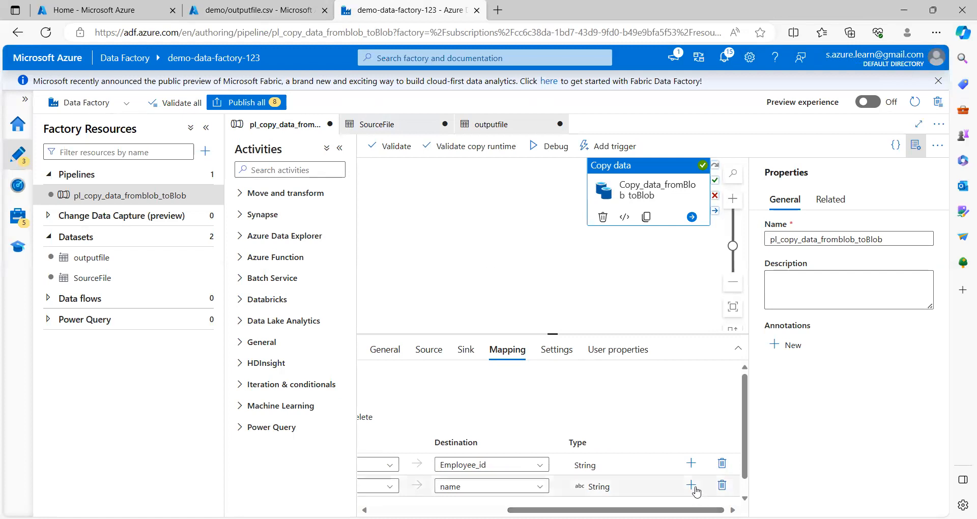
pyautogui.click(722, 485)
pyautogui.moveTo(636, 510); pyautogui.dragTo(501, 510)
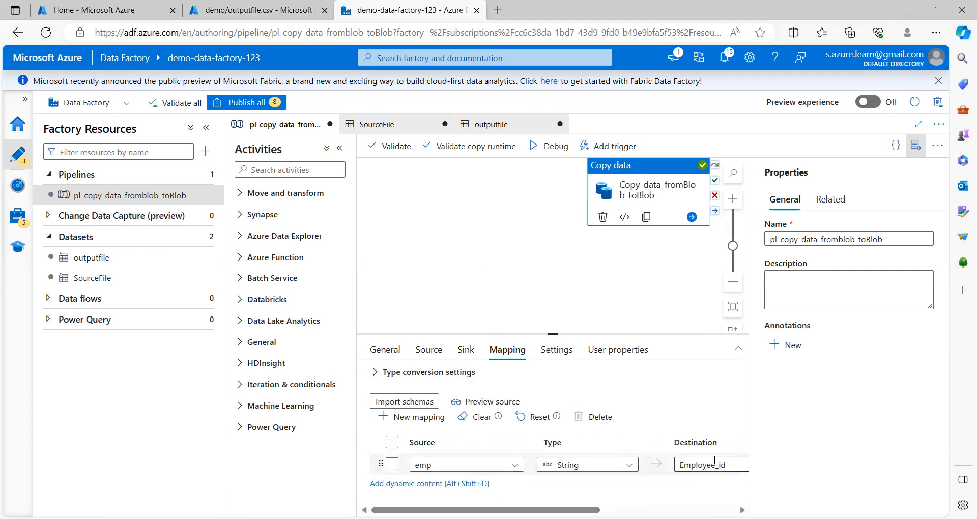
# Step: Check the remaining mapping's destination column and return the storage portal page to the storagedemo1234567 containers list
pyautogui.moveTo(547, 510); pyautogui.dragTo(625, 510)
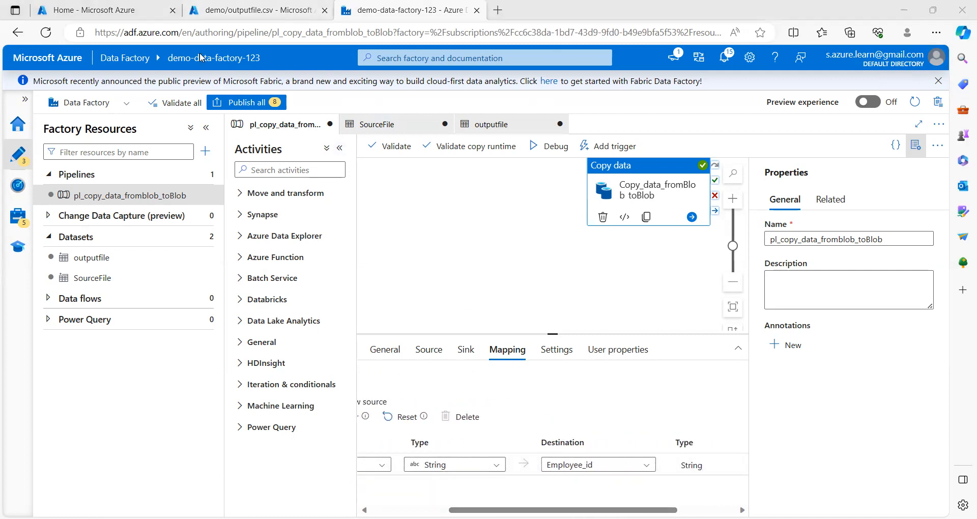
pyautogui.click(188, 5)
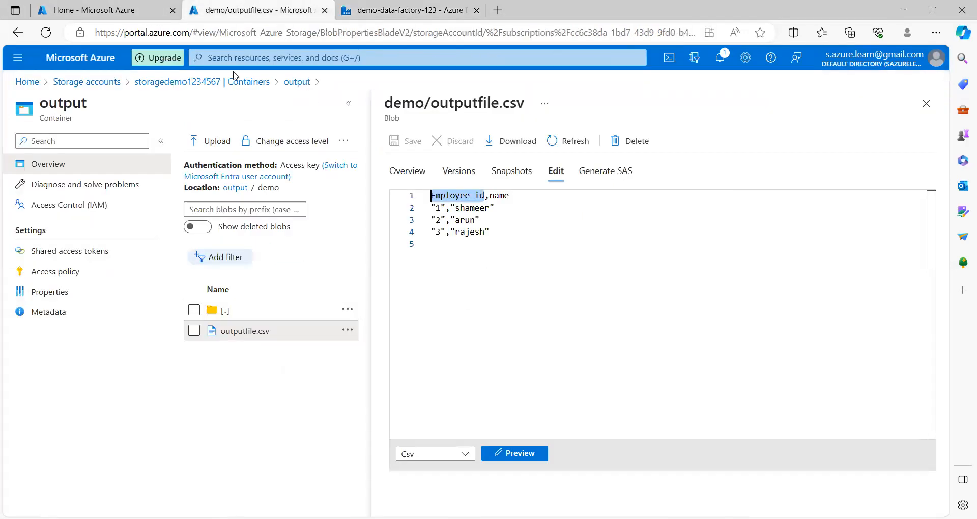
pyautogui.click(214, 82)
pyautogui.hotkey('ctrl', 'Tab')
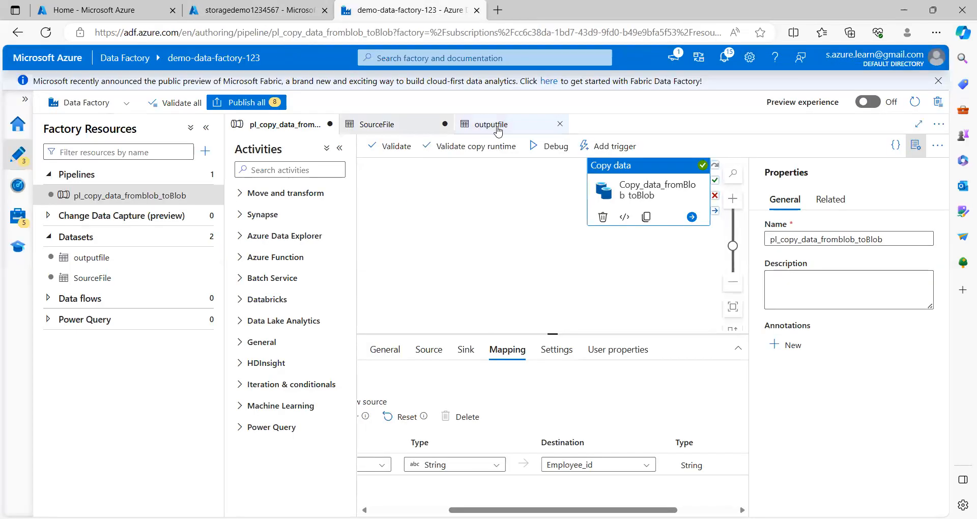
# Step: Debug the pipeline with the emp-only mapping and check the rows read in the copy run's details
pyautogui.click(557, 149)
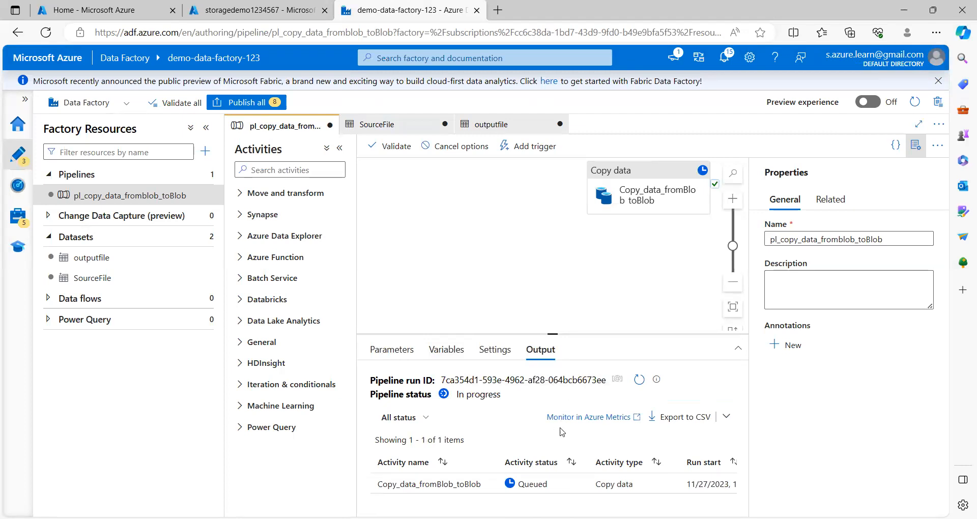
pyautogui.click(634, 388)
pyautogui.click(636, 383)
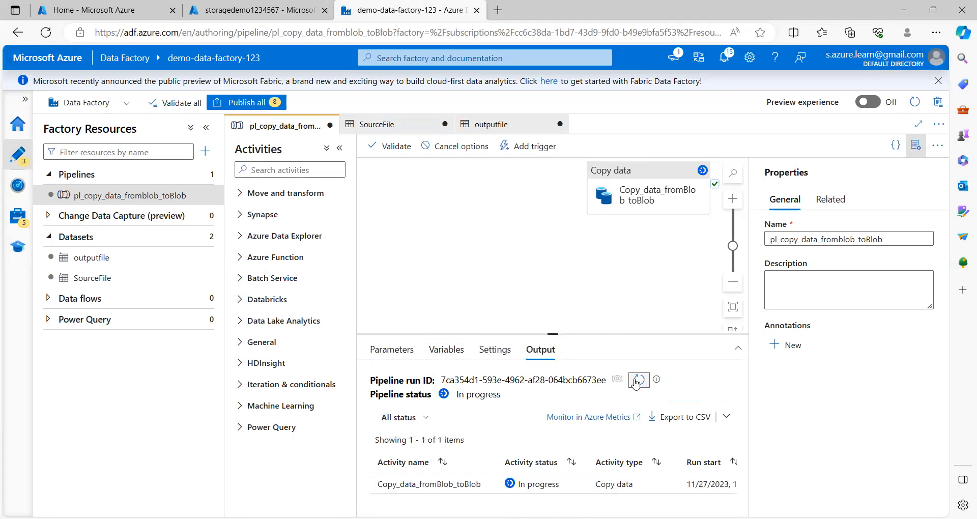
pyautogui.click(636, 383)
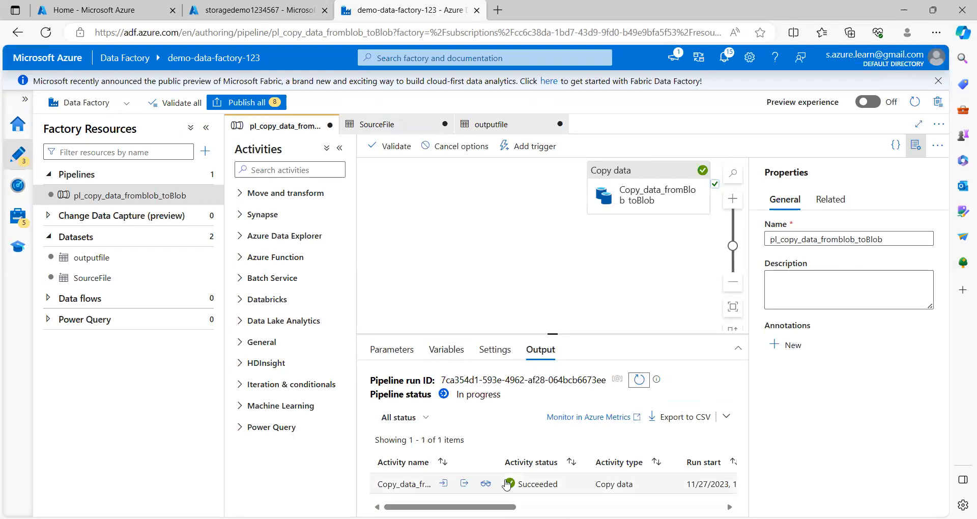
pyautogui.click(485, 485)
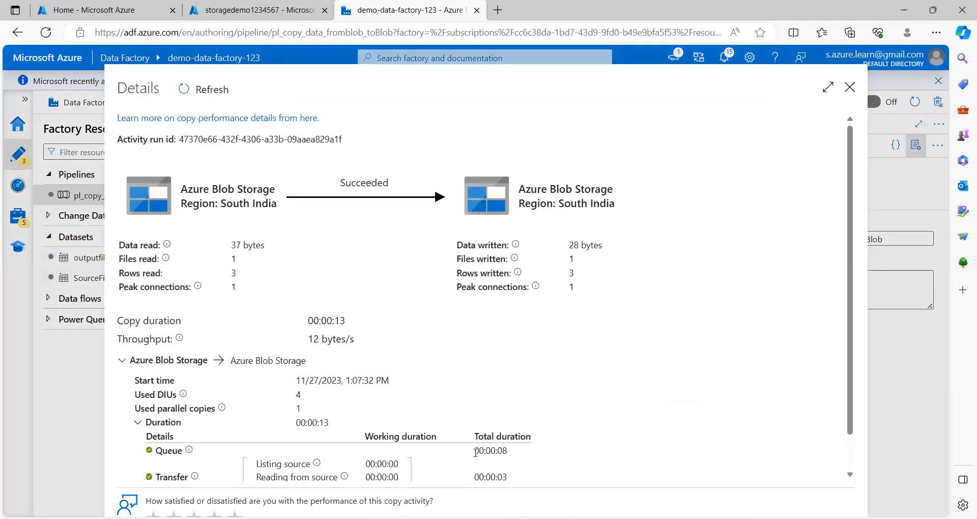
pyautogui.moveTo(228, 273); pyautogui.dragTo(254, 276)
# Step: Open outputfile.csv for viewing from the demo folder of the storagedemo1234567 output container
pyautogui.click(257, 10)
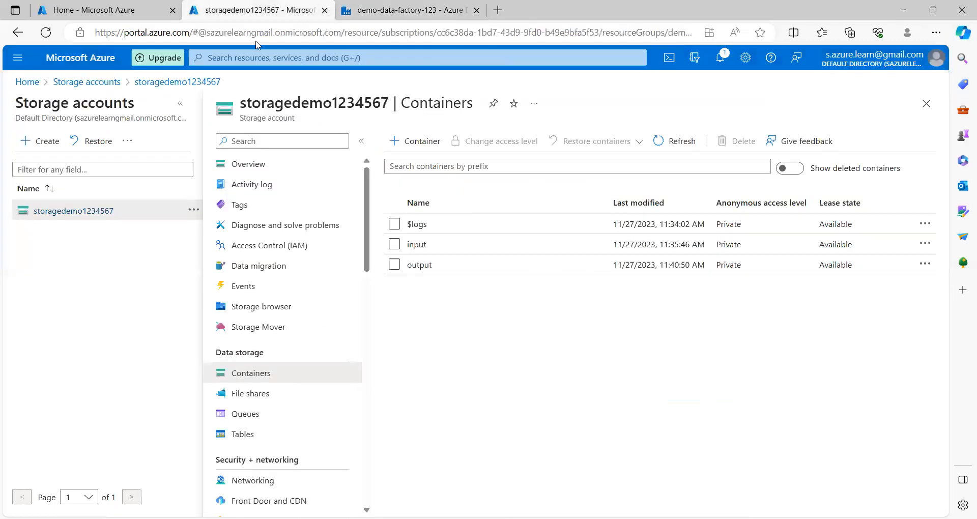
pyautogui.click(419, 266)
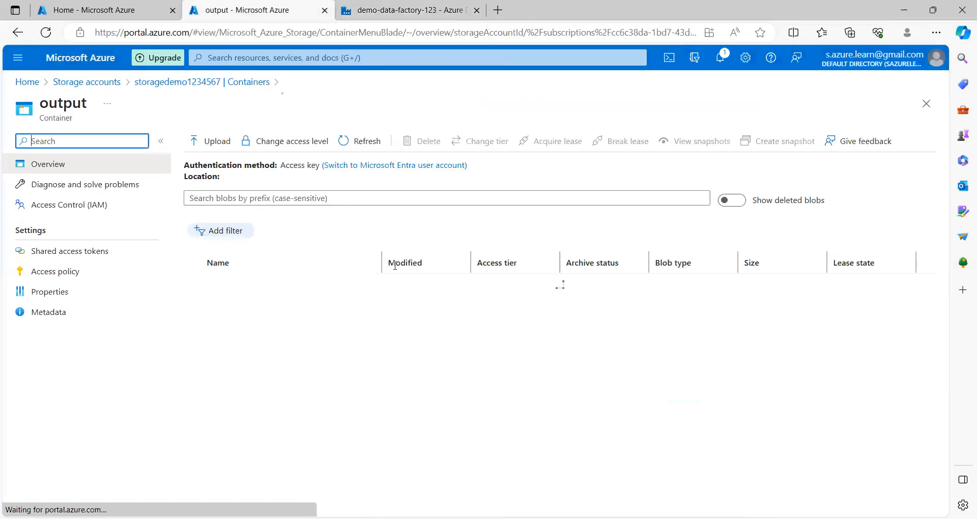
pyautogui.click(228, 283)
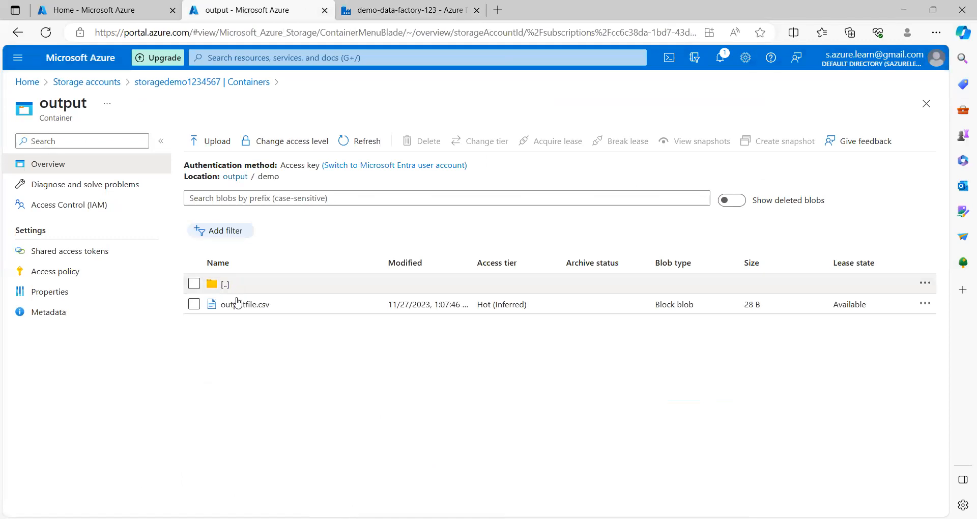
pyautogui.click(239, 306)
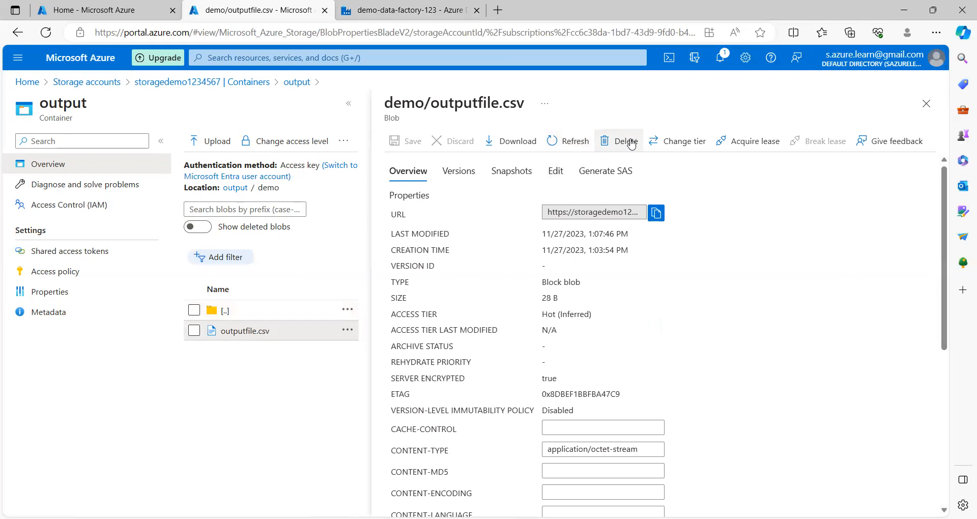
pyautogui.click(556, 175)
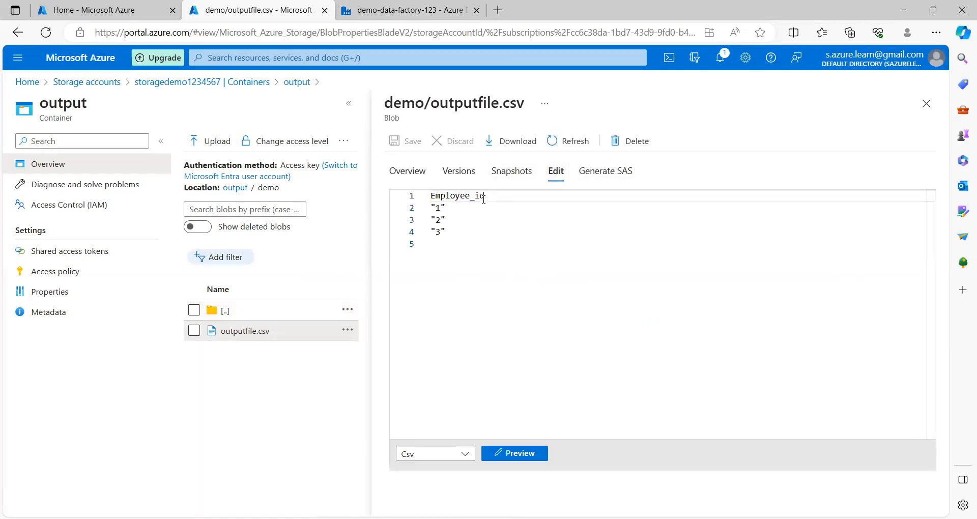
# Step: Examine the header and data rows of demo/outputfile.csv, and close the copy run's details back in Data Factory
pyautogui.click(414, 197)
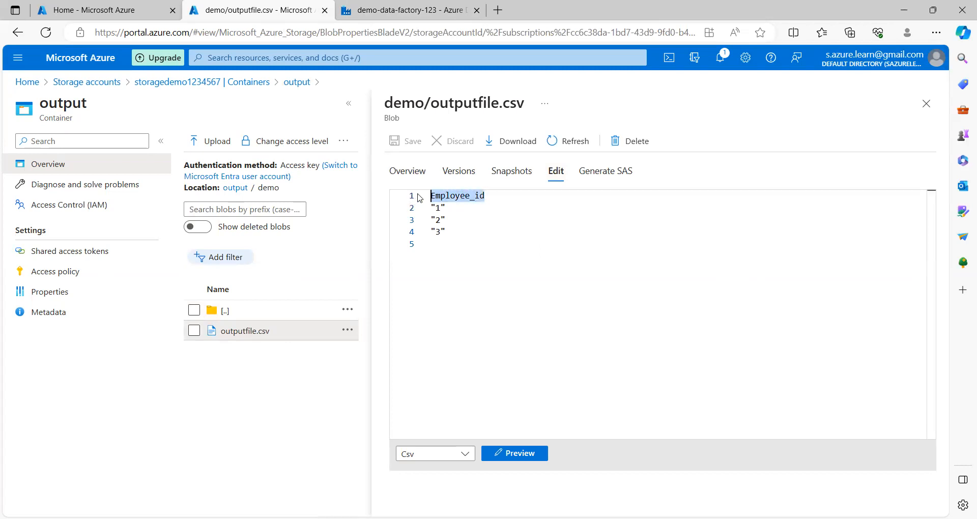
pyautogui.doubleClick(457, 195)
pyautogui.click(489, 196)
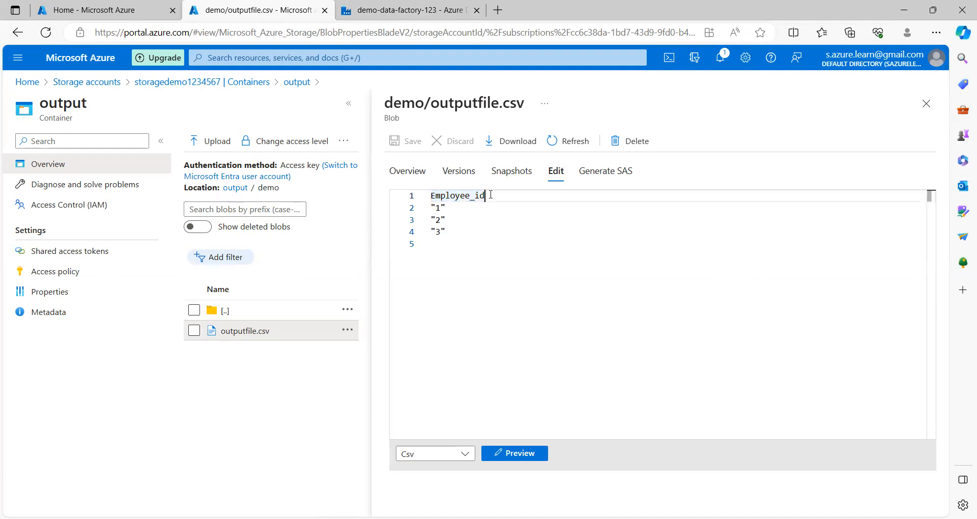
pyautogui.moveTo(446, 235); pyautogui.dragTo(432, 206)
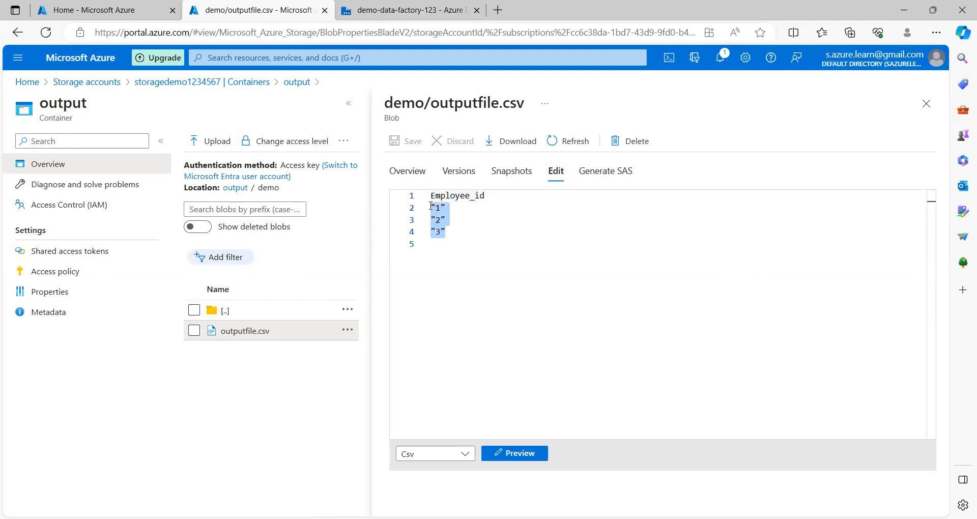
pyautogui.click(353, 10)
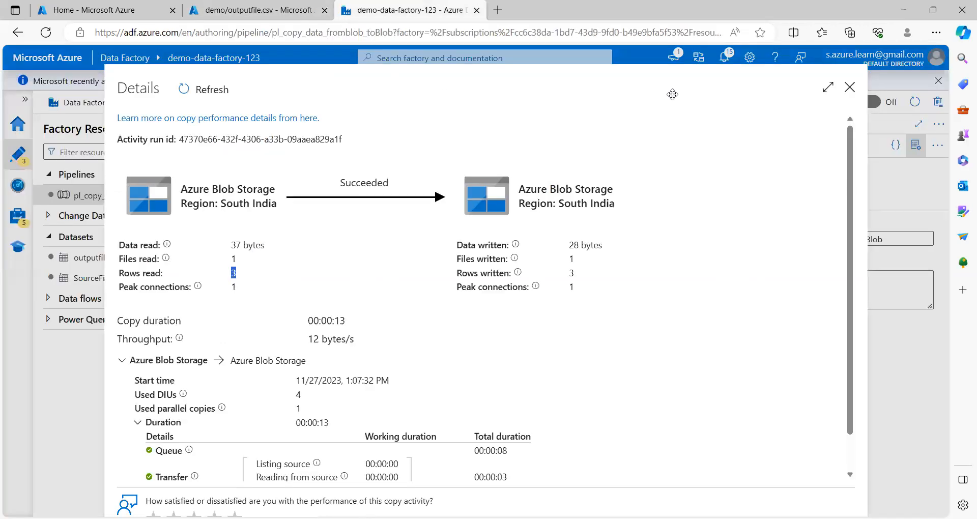
pyautogui.click(849, 88)
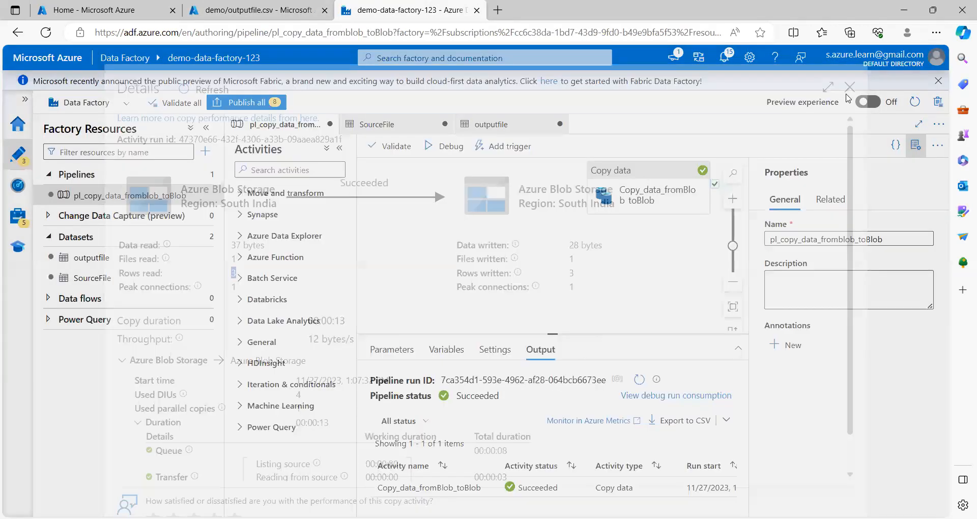